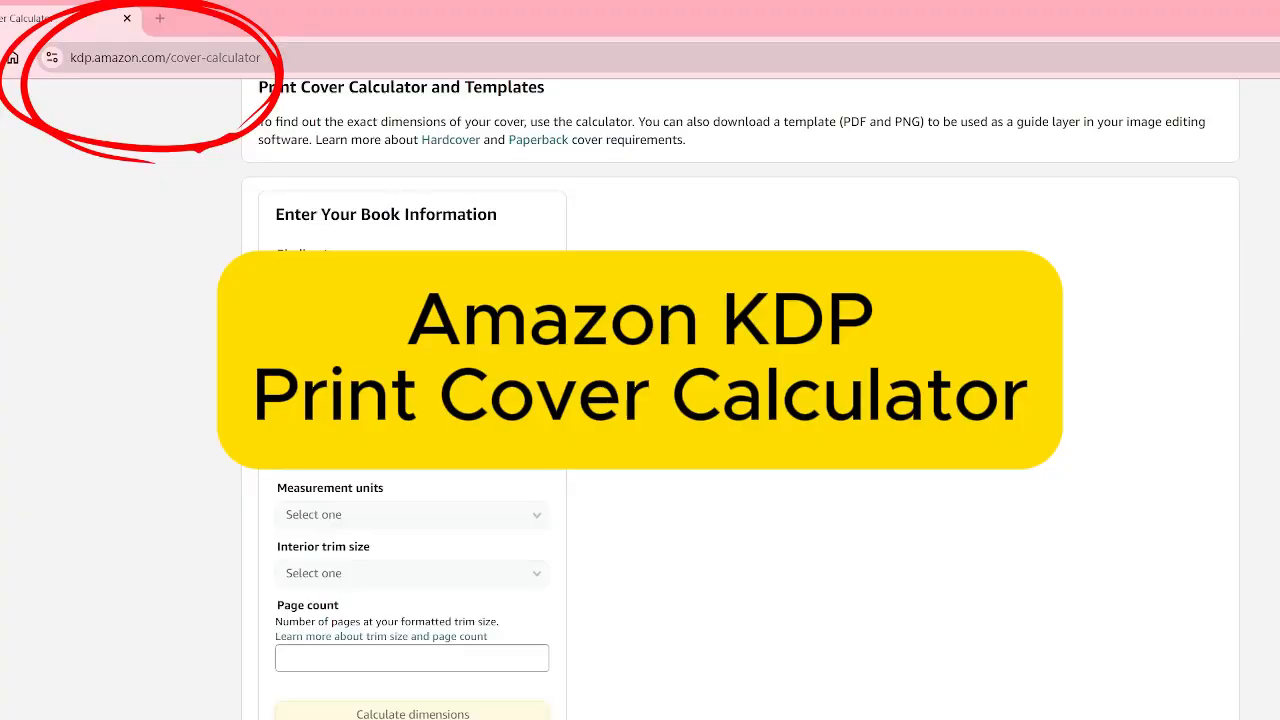
Step: Set the binding type to Paperback and the interior type to Black & white in the cover calculator
left_click(494, 282)
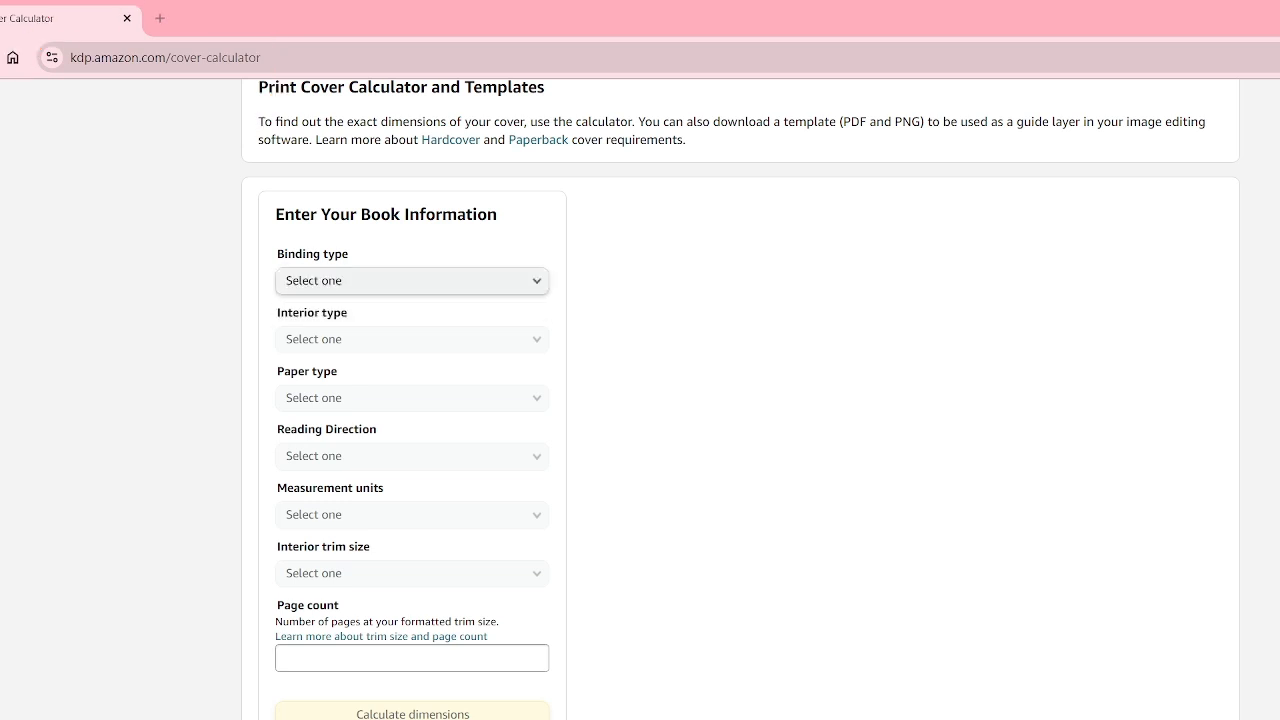
left_click(500, 284)
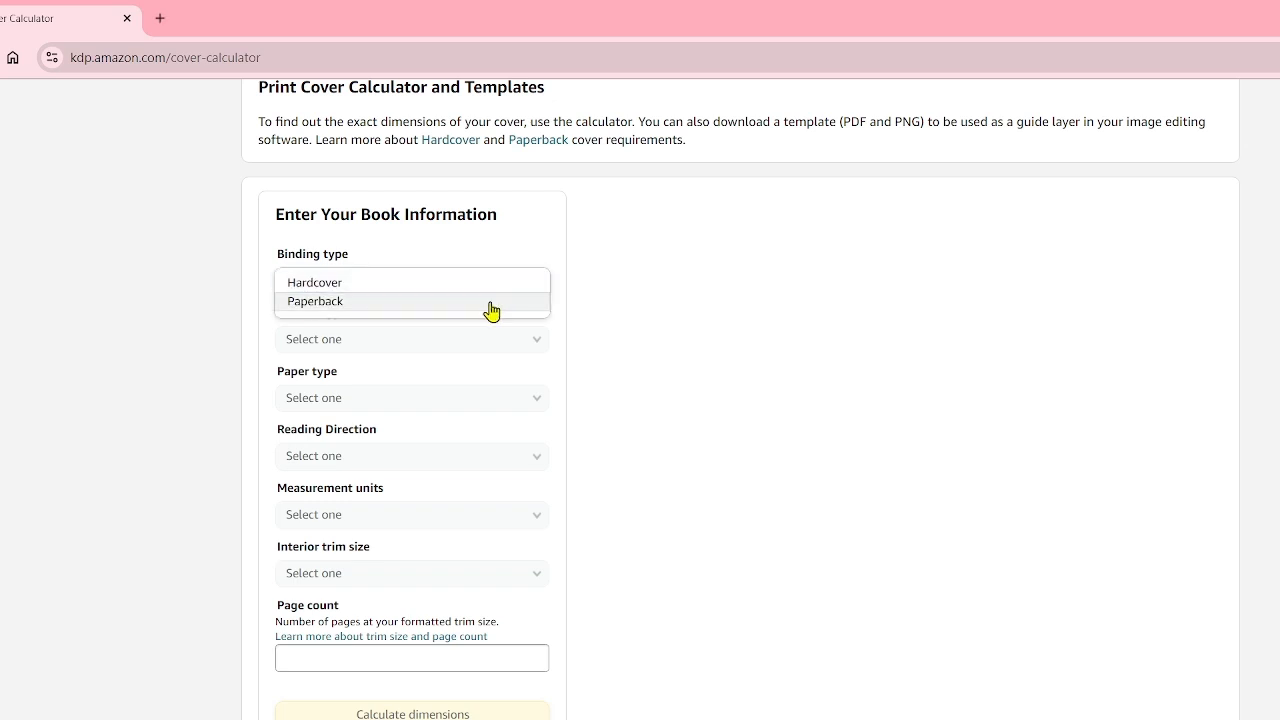
left_click(492, 302)
left_click(504, 338)
left_click(493, 343)
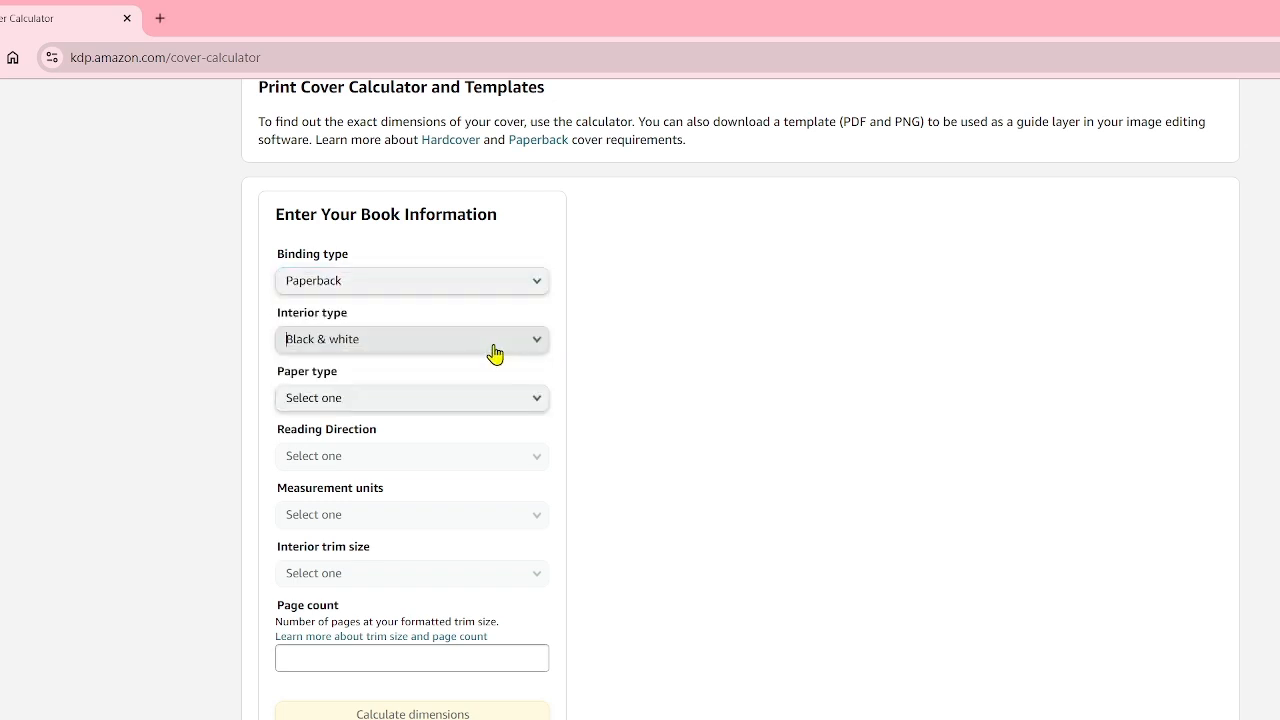
Step: Set the paper type to Cream paper, reading direction to Left to Right, units to Inches and the trim size to 5.5 x 8.5 in
left_click(468, 400)
left_click(467, 405)
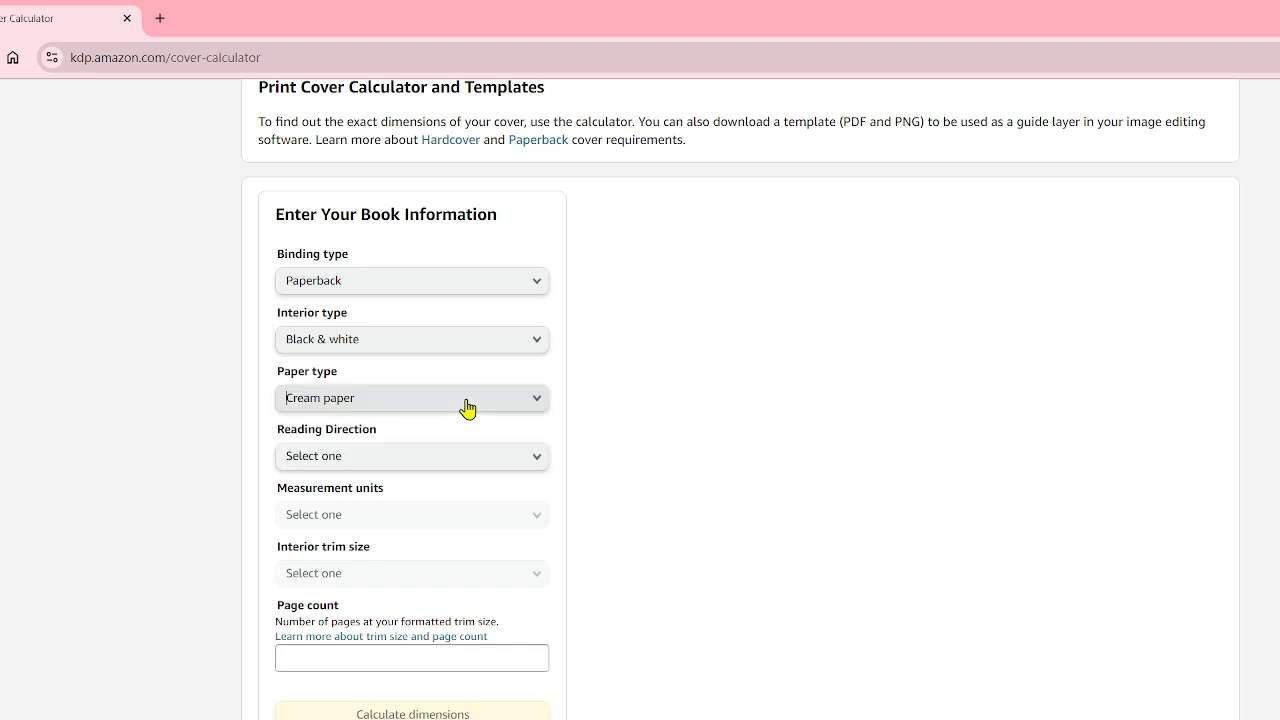
left_click(447, 467)
left_click(446, 462)
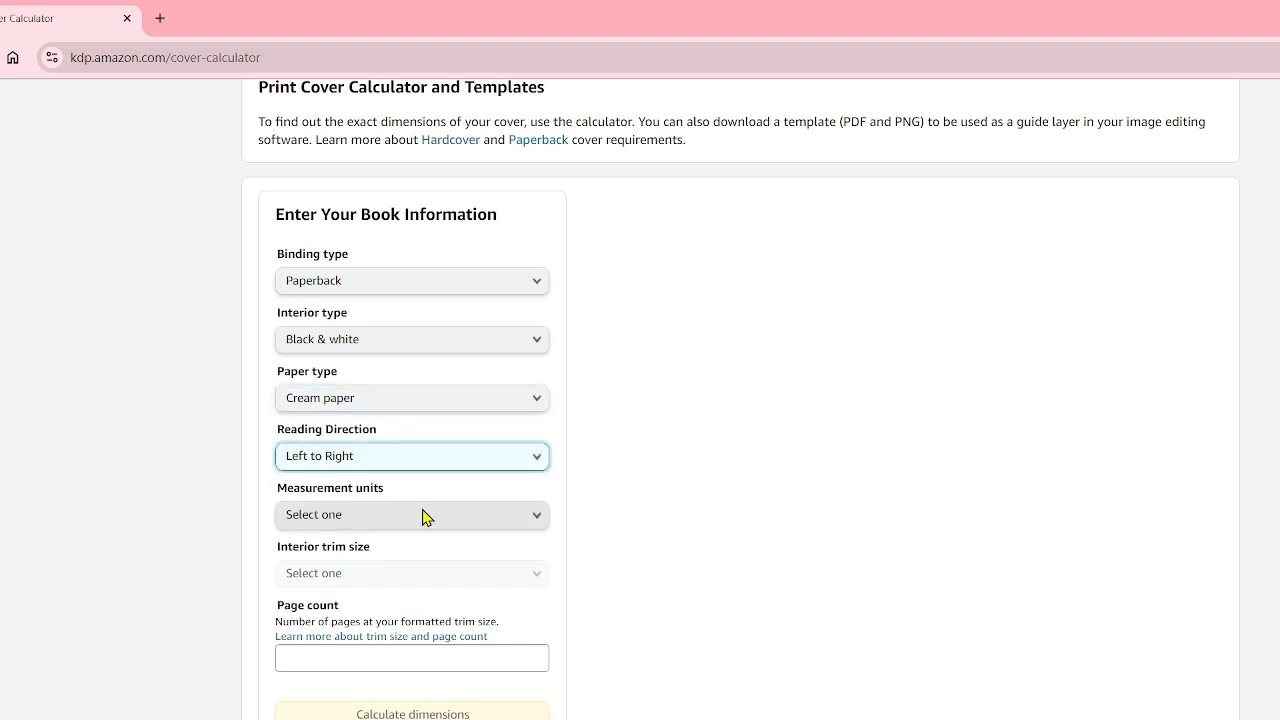
left_click(422, 514)
left_click(419, 518)
left_click(400, 578)
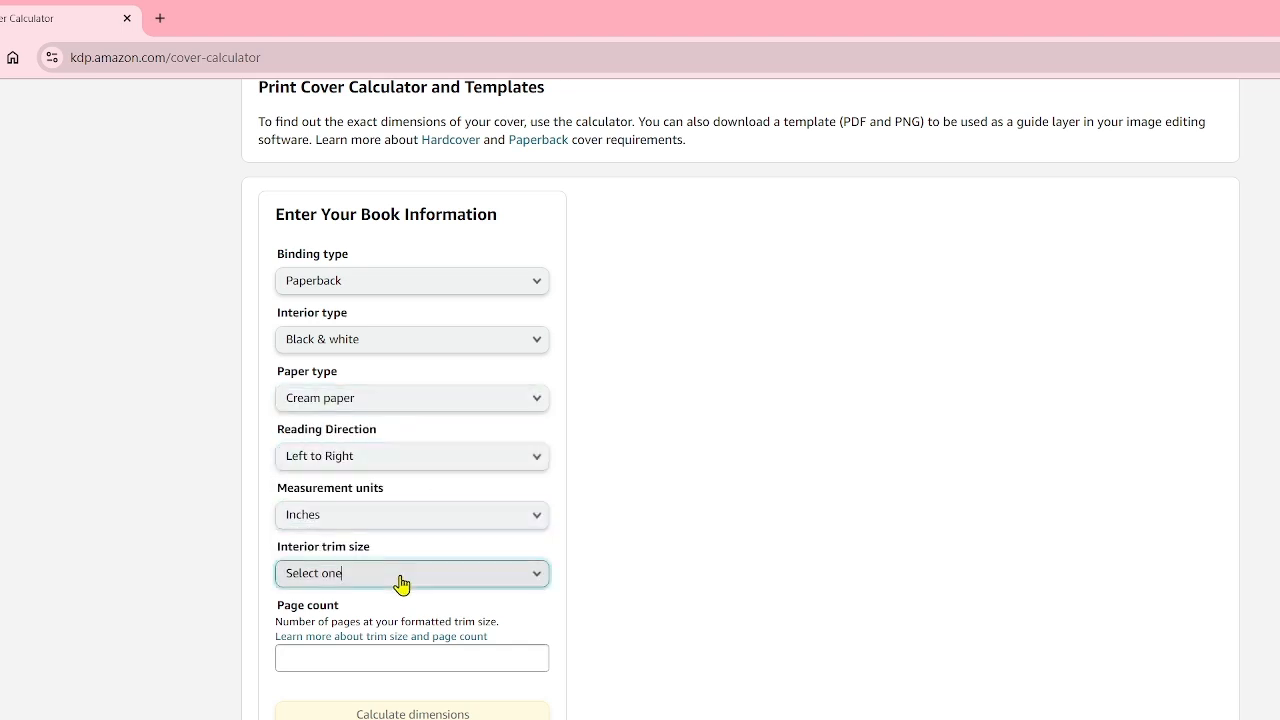
left_click(397, 612)
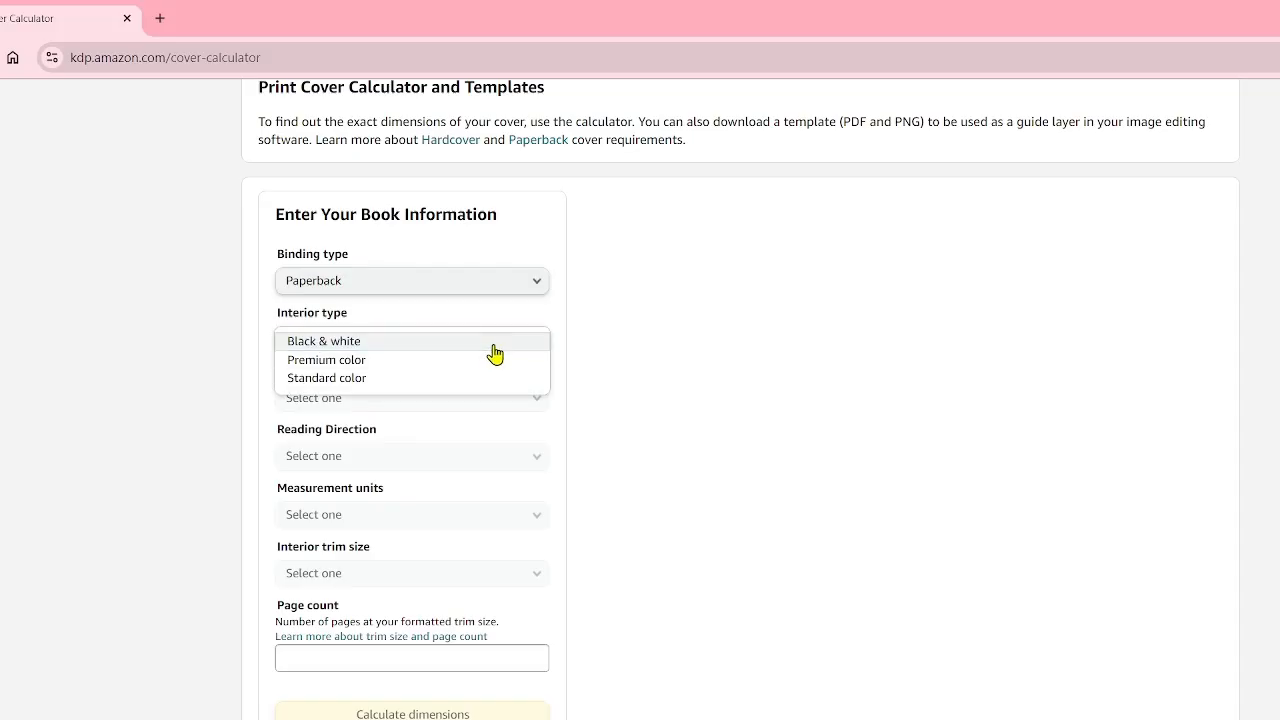
Step: Choose Black & white interior, Cream paper and Left to Right reading direction for the book
left_click(491, 343)
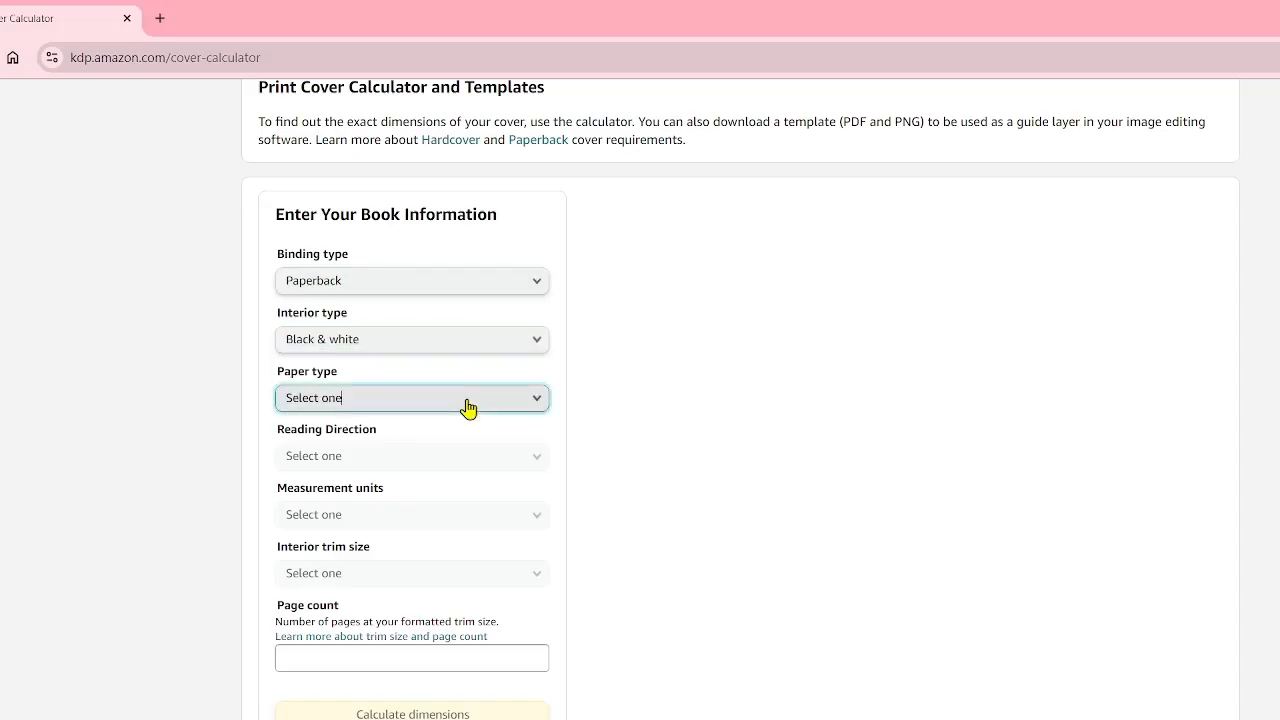
left_click(467, 407)
left_click(466, 403)
left_click(448, 468)
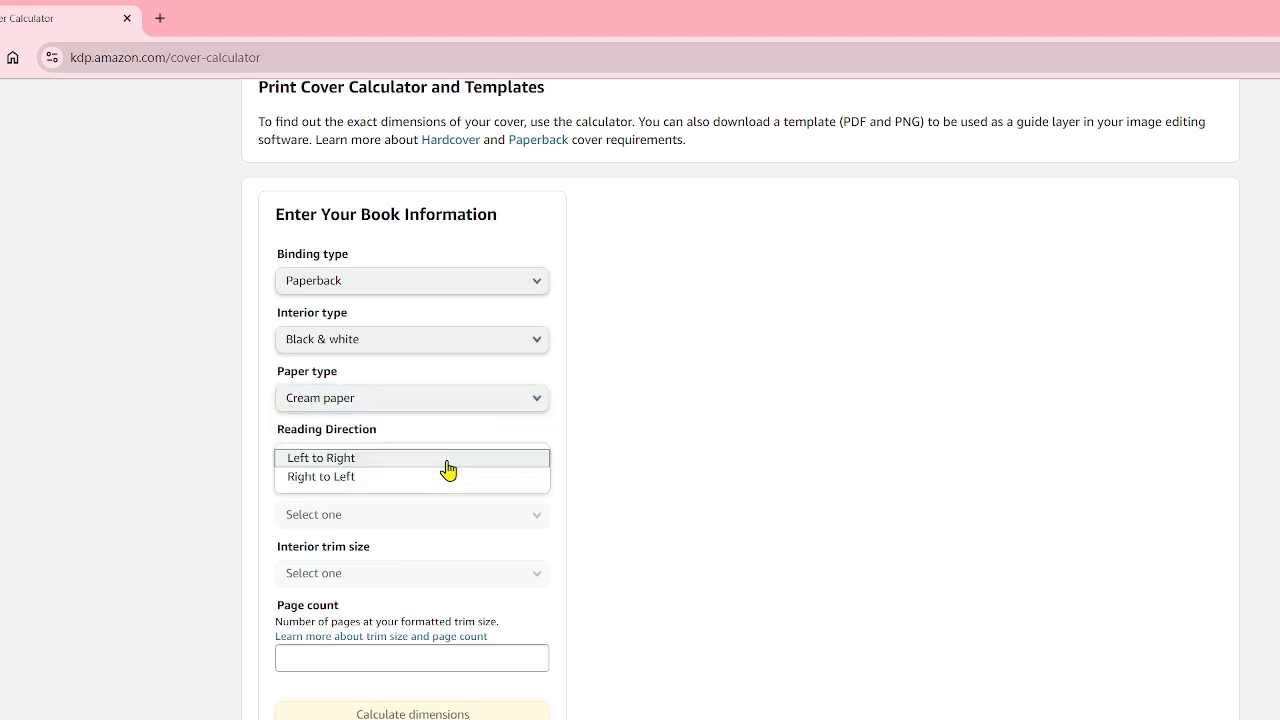
left_click(447, 464)
Step: Set the units to Inches, the interior trim size to 5.5 x 8.5 in and the page count to 548, and calculate the dimensions
left_click(418, 520)
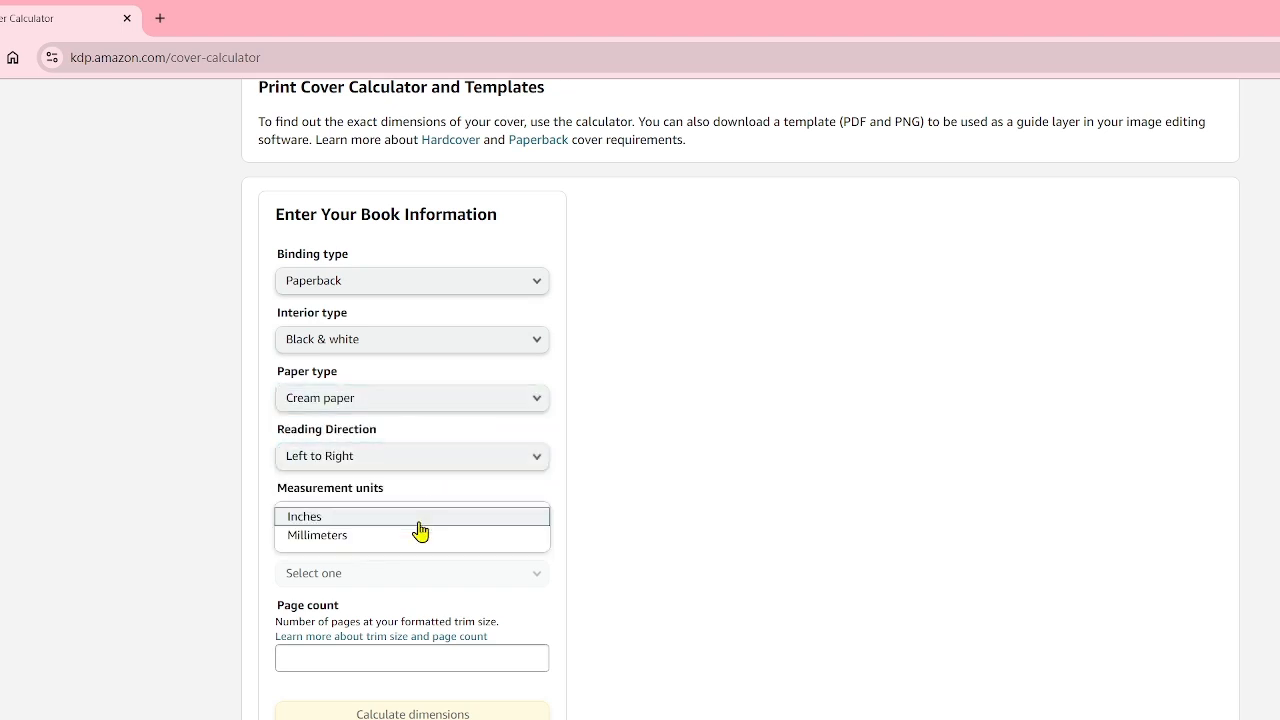
left_click(418, 518)
left_click(403, 573)
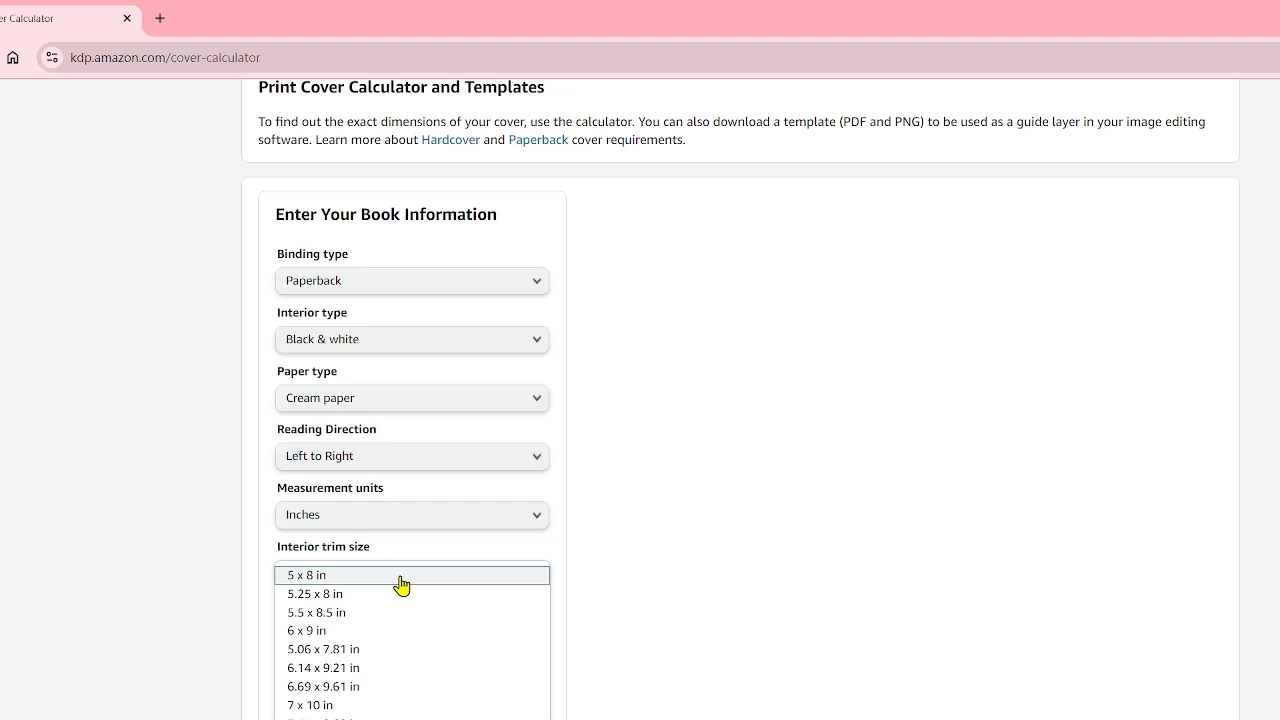
left_click(396, 613)
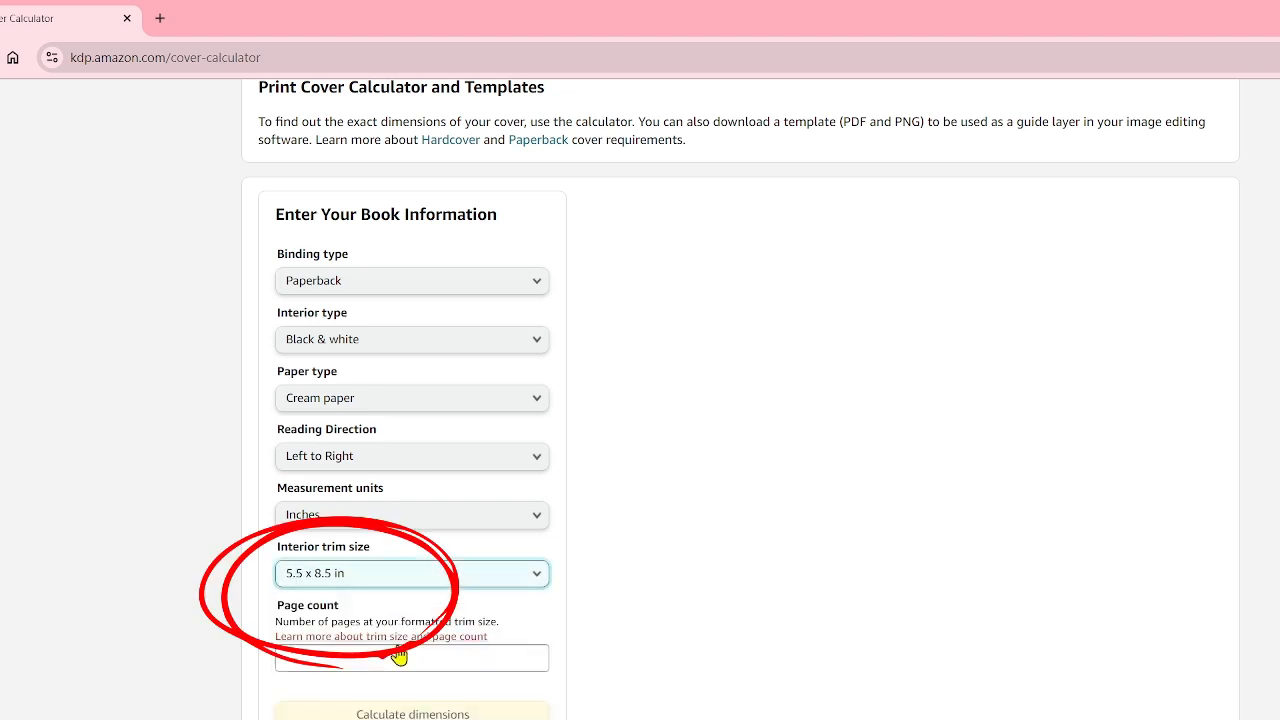
left_click(397, 658)
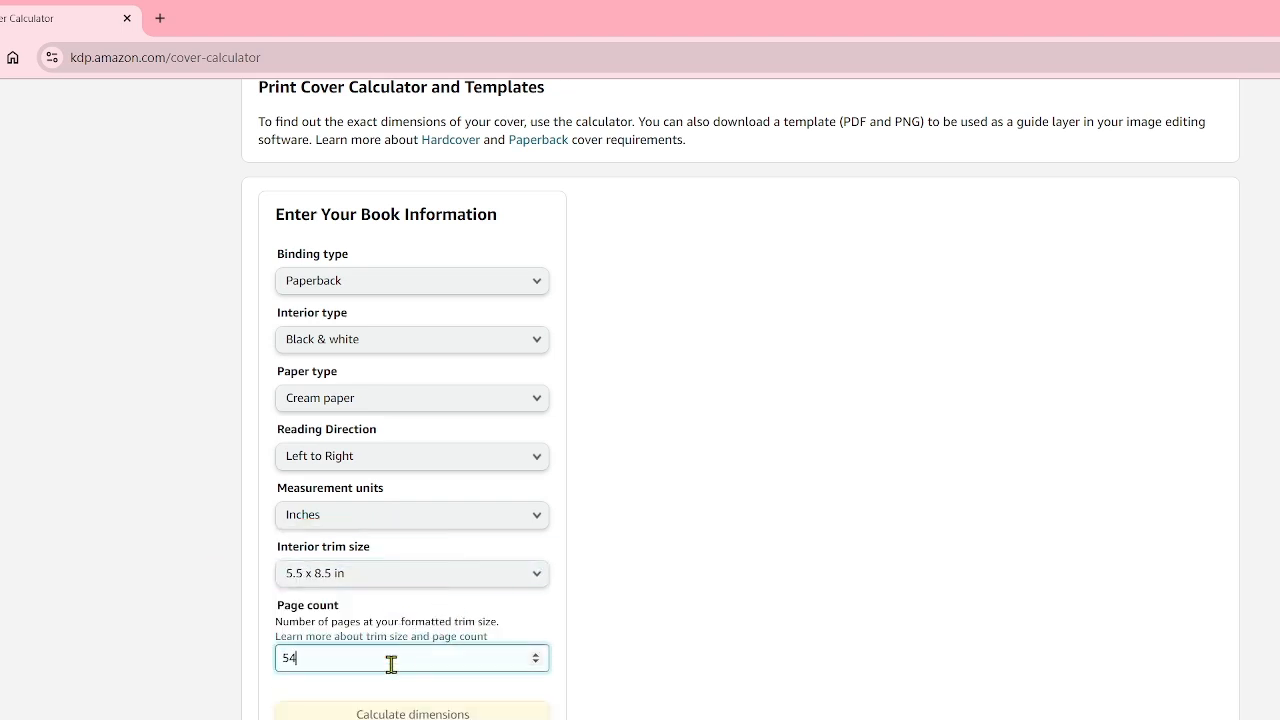
left_click(405, 714)
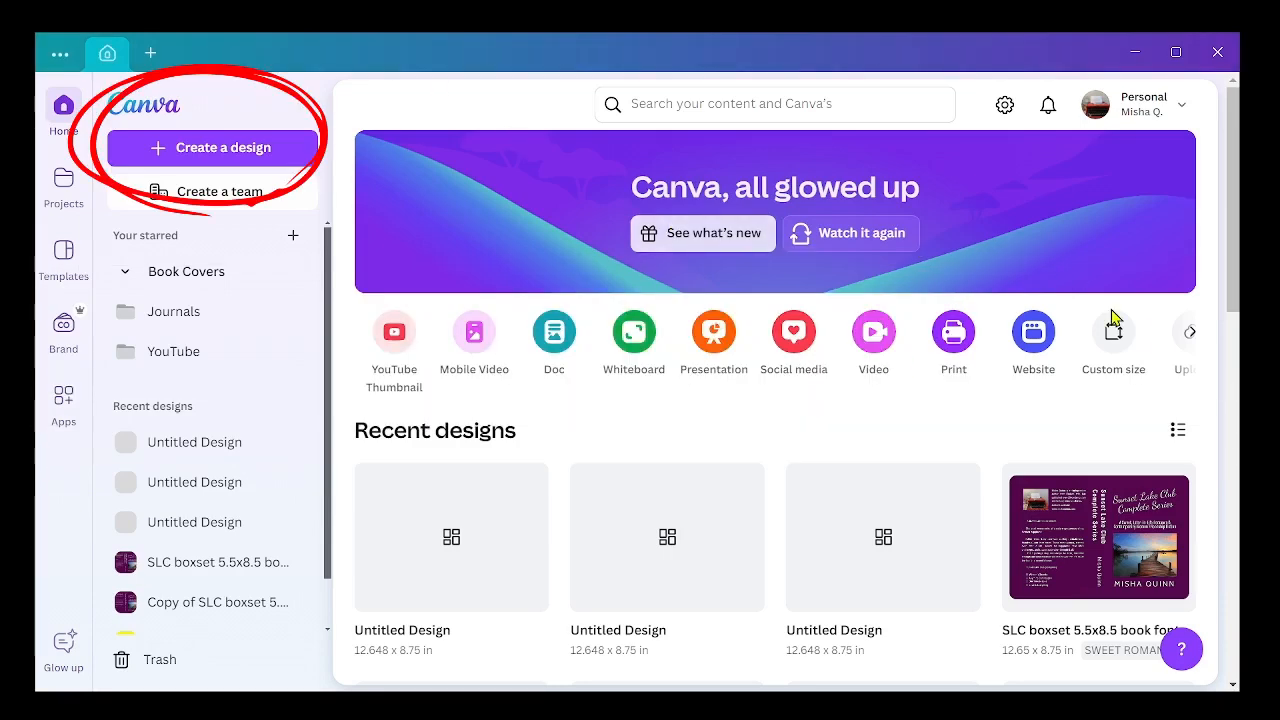
Step: Switch to Canva, create a custom-size design and name it "SLC boxset wrap cower 5.5x8.5 paperback MQ 2024.10.04"
left_click(1125, 347)
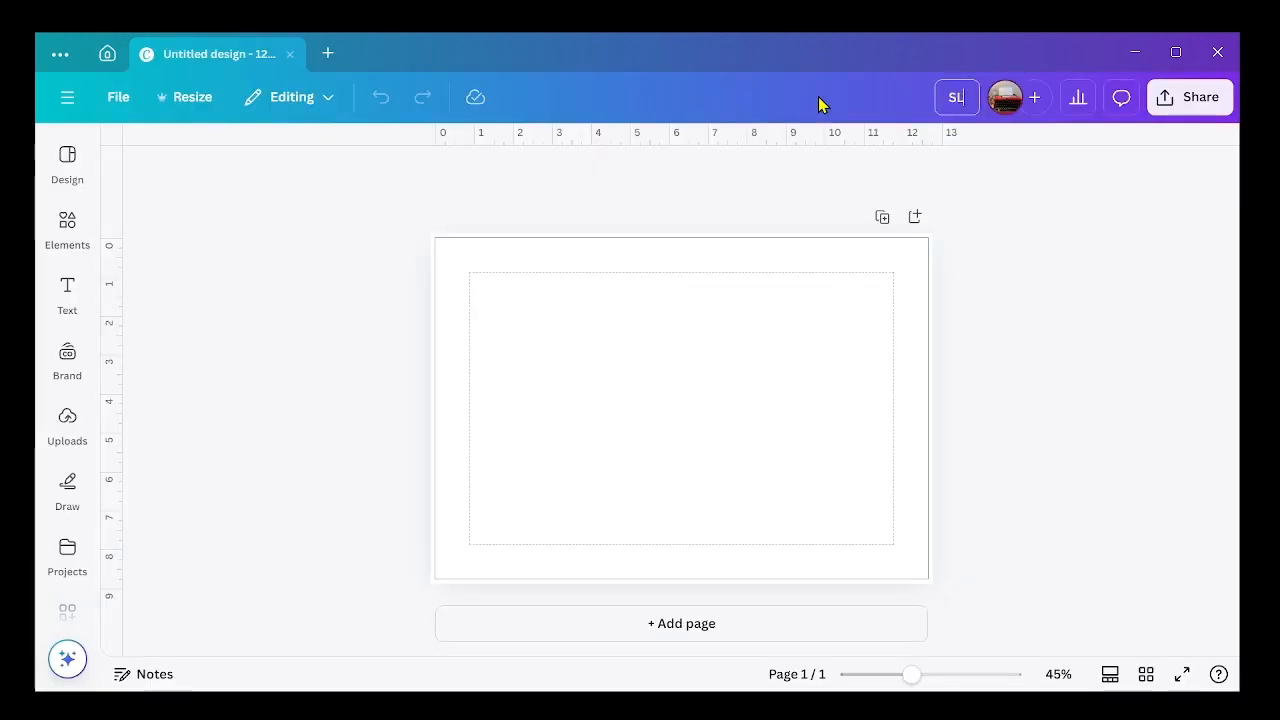
type("SLC b")
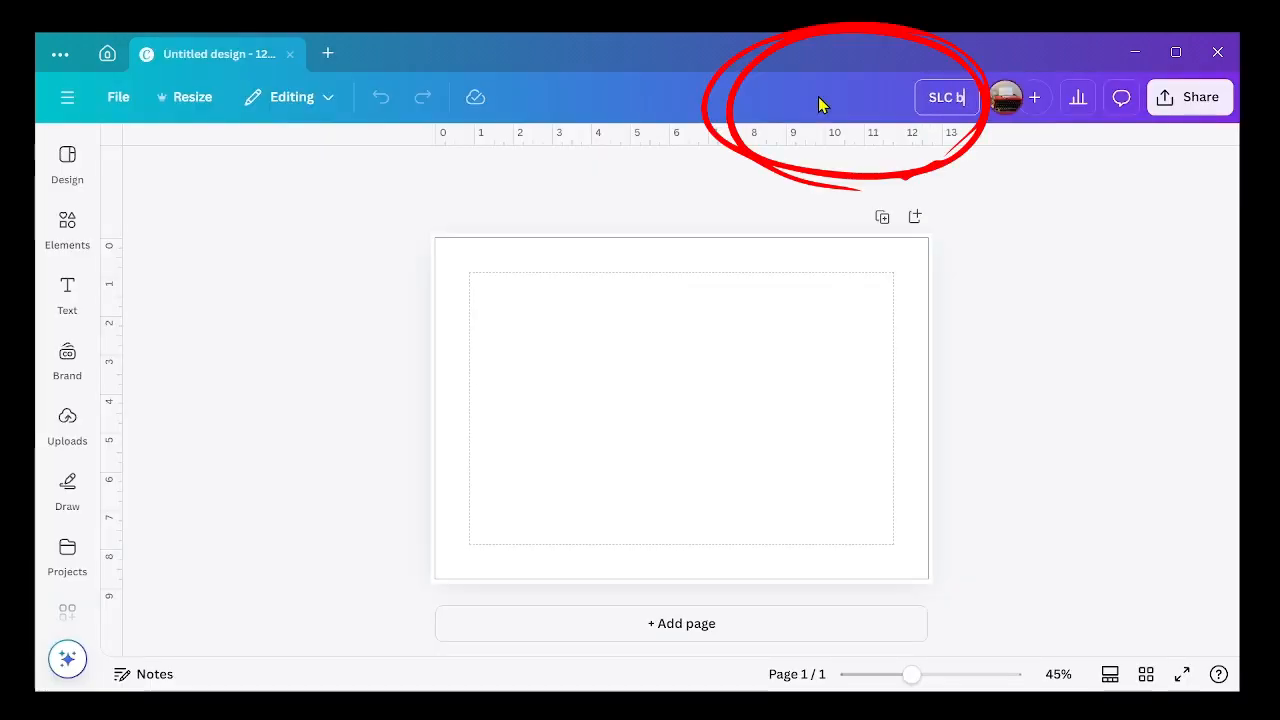
type("oxset")
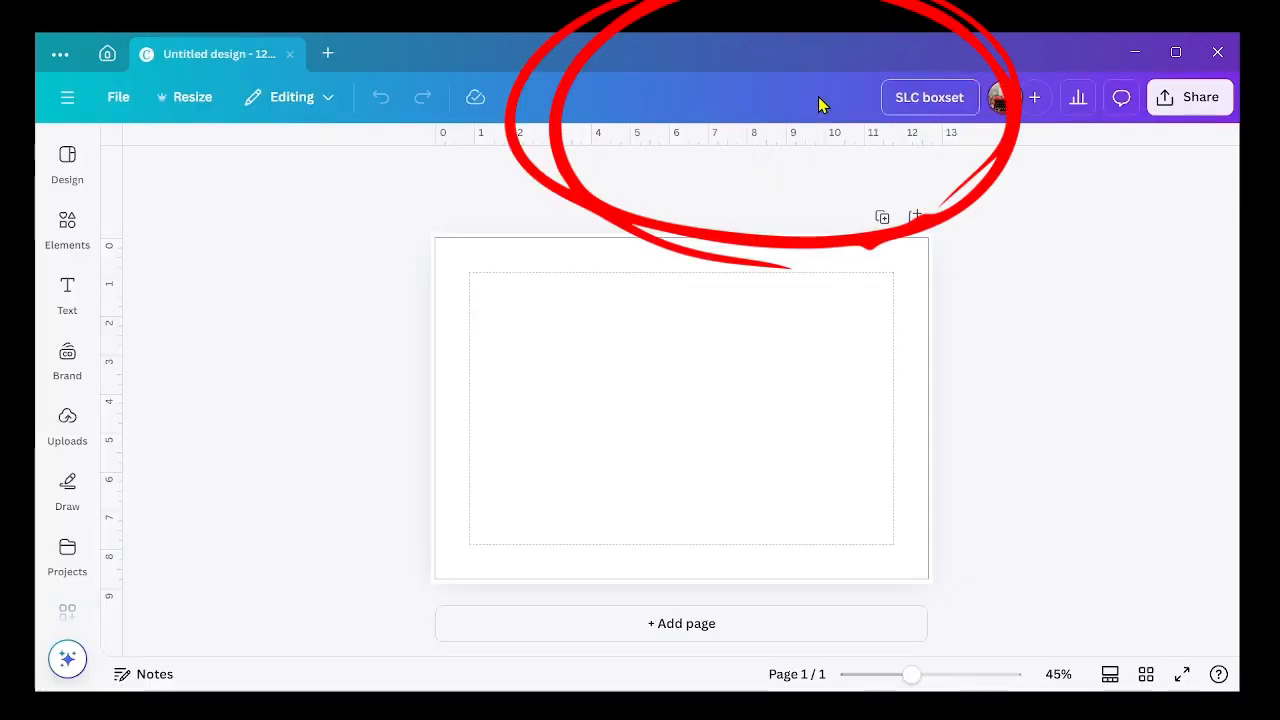
type(" wrap cower 5.5x8.5 paperback MQ 2024.10.04")
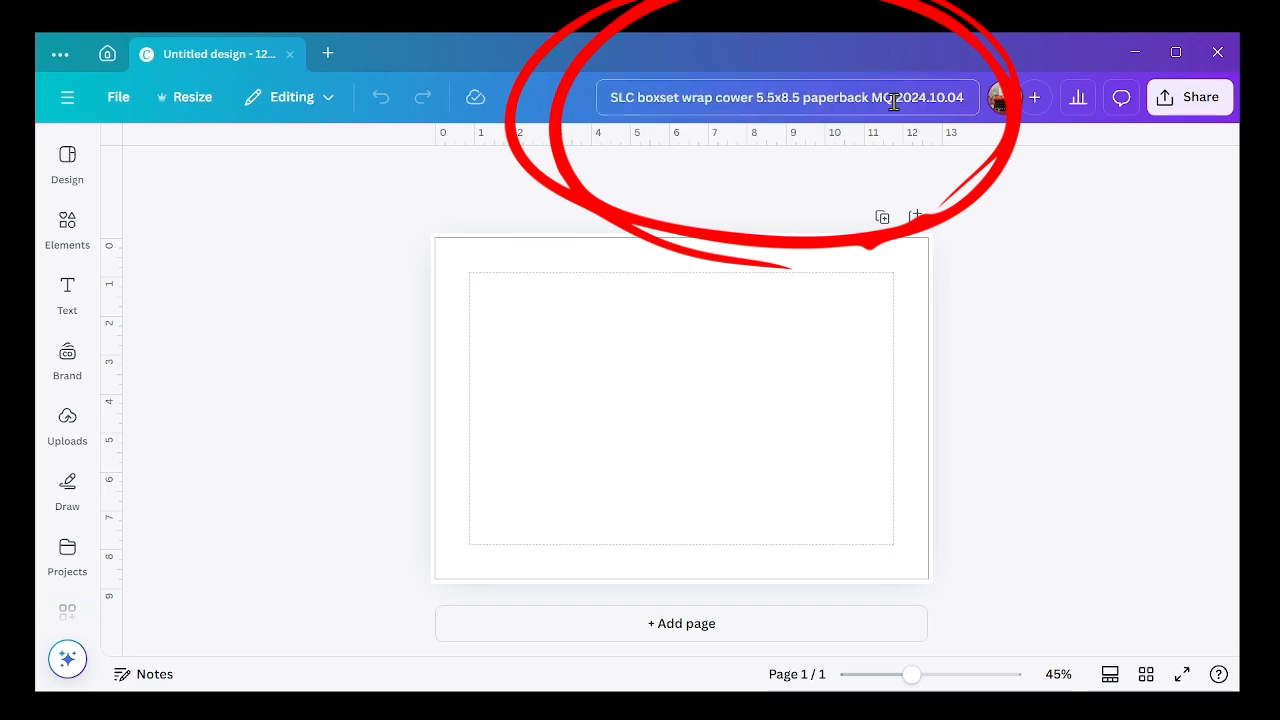
Step: Add the uploaded paperback cover template image to the page and set it as the page background
left_click(67, 225)
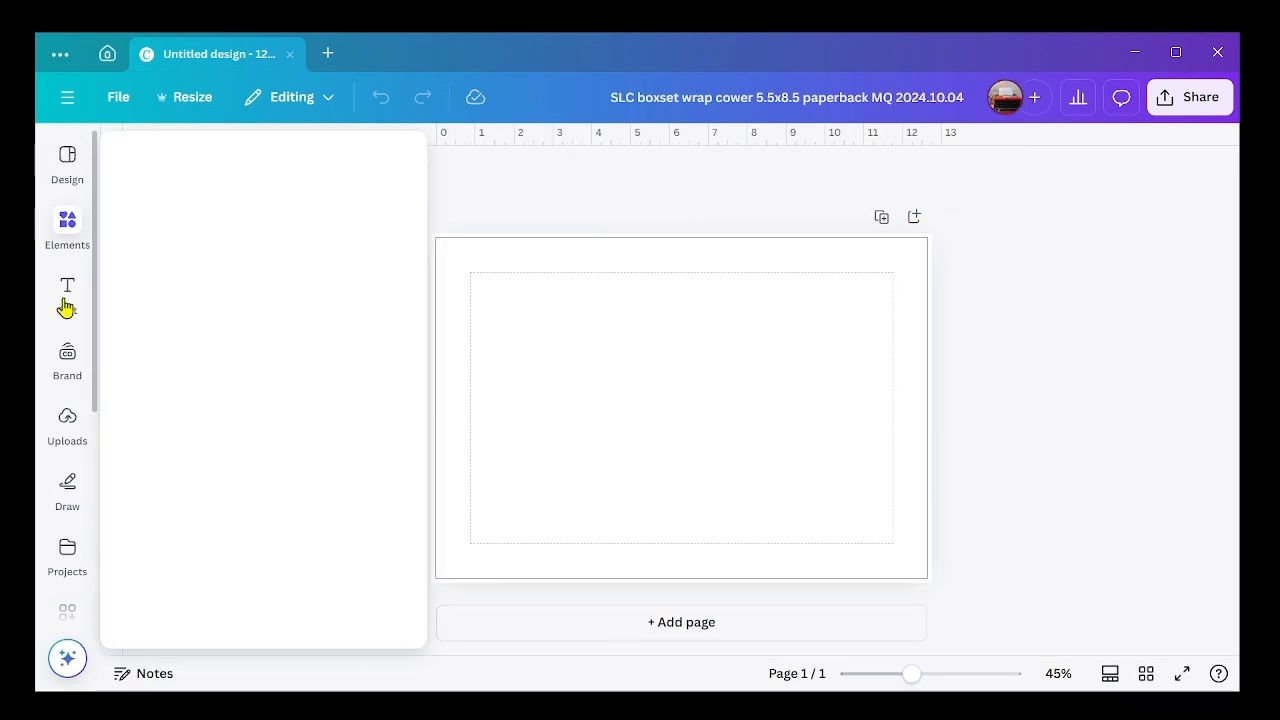
left_click(67, 425)
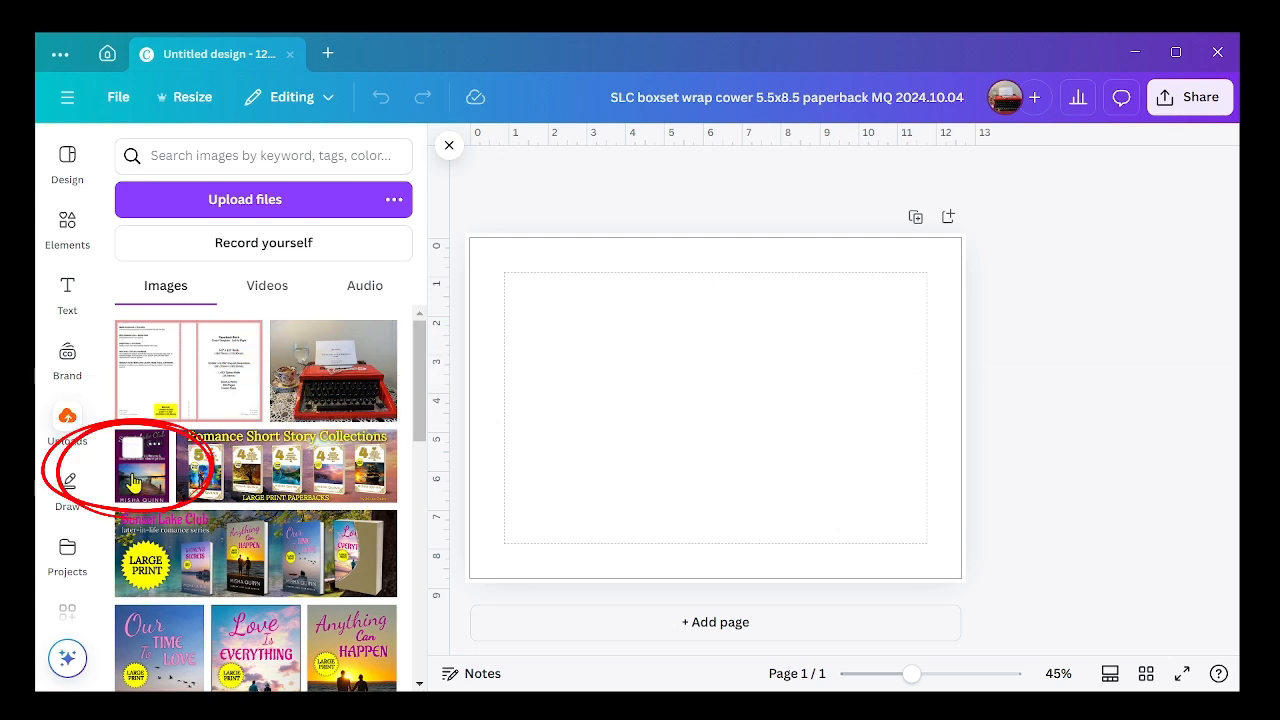
left_click(202, 367)
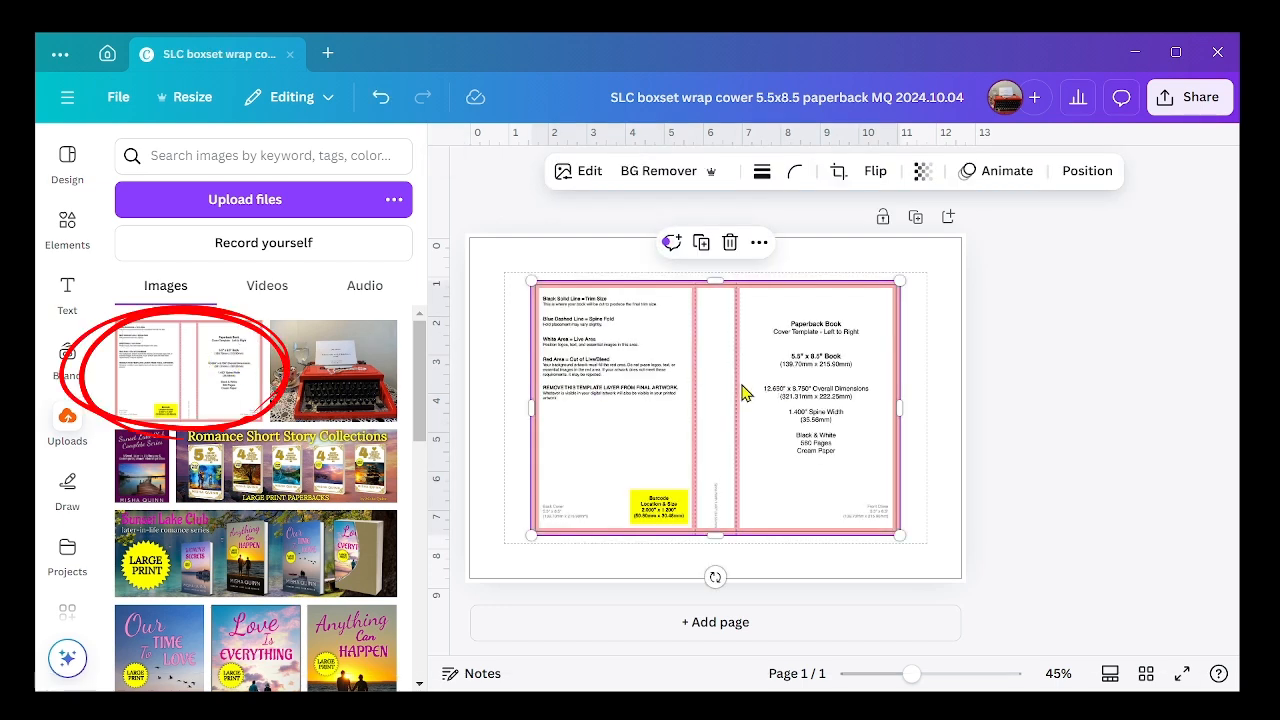
right_click(744, 392)
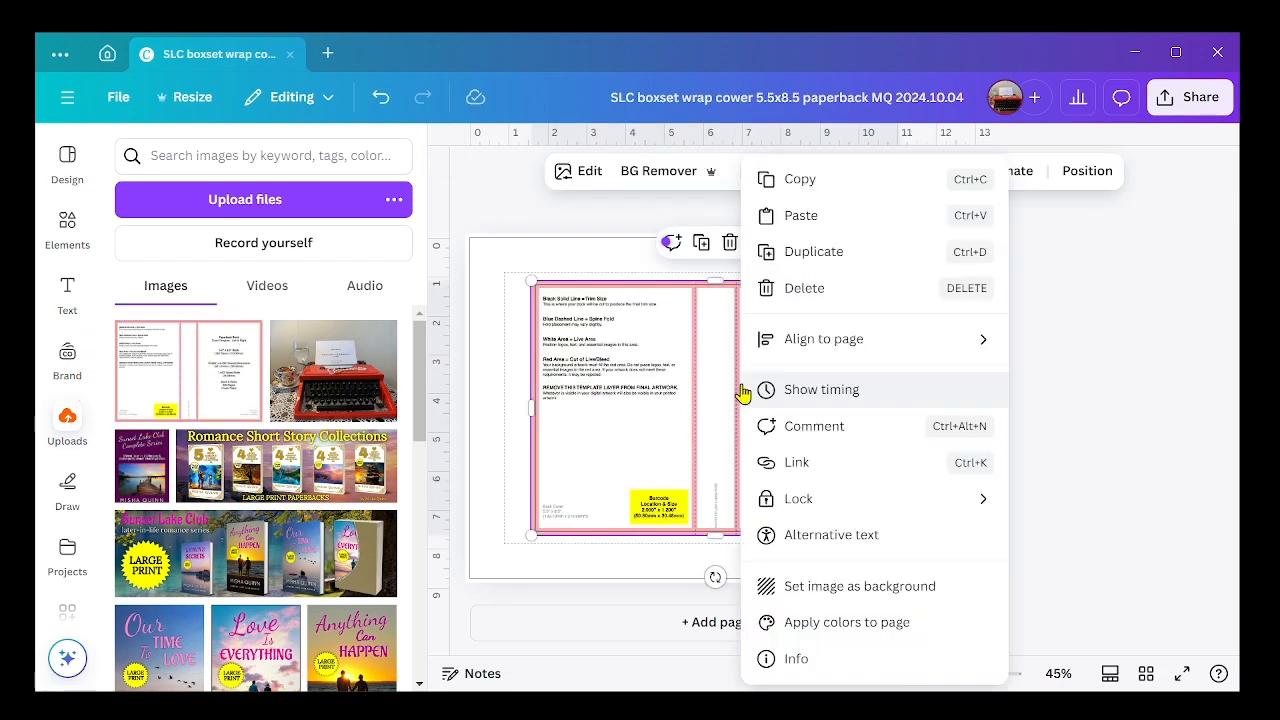
left_click(831, 602)
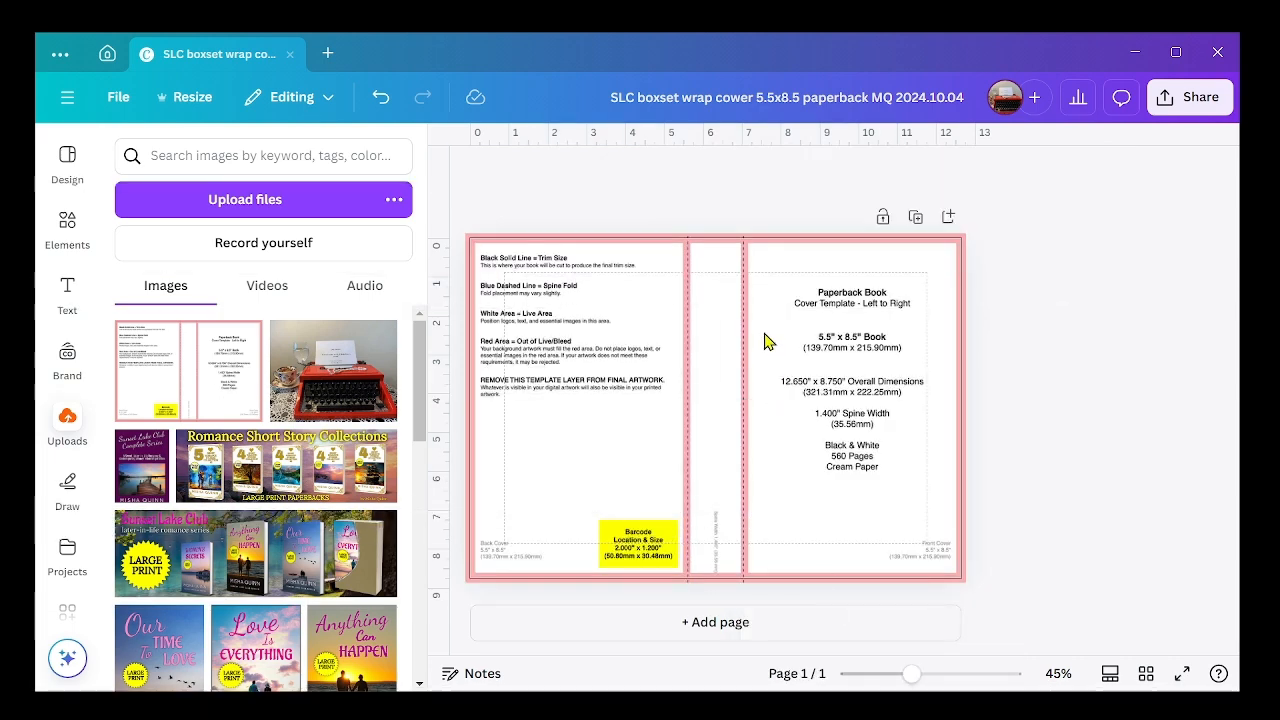
Step: Duplicate the template page and set the transparency of page 1's background to 32
left_click(917, 220)
scroll(1032, 430, "up", 4)
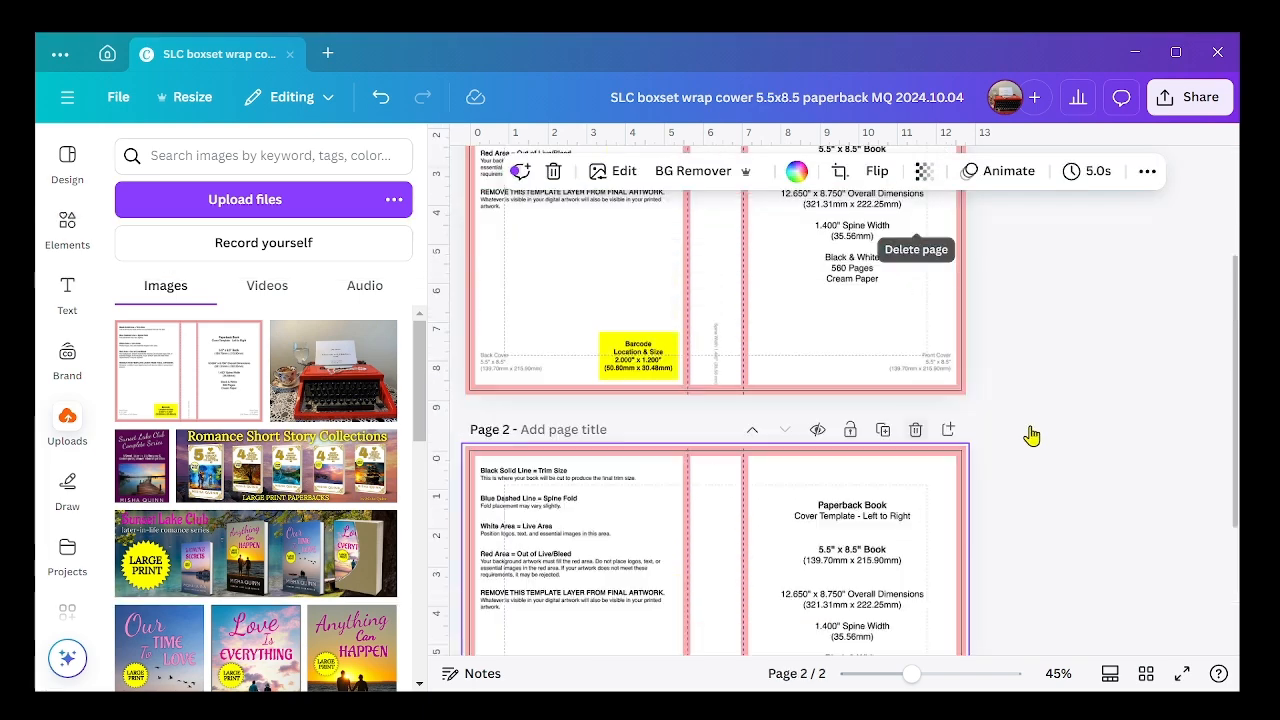
left_click(783, 342)
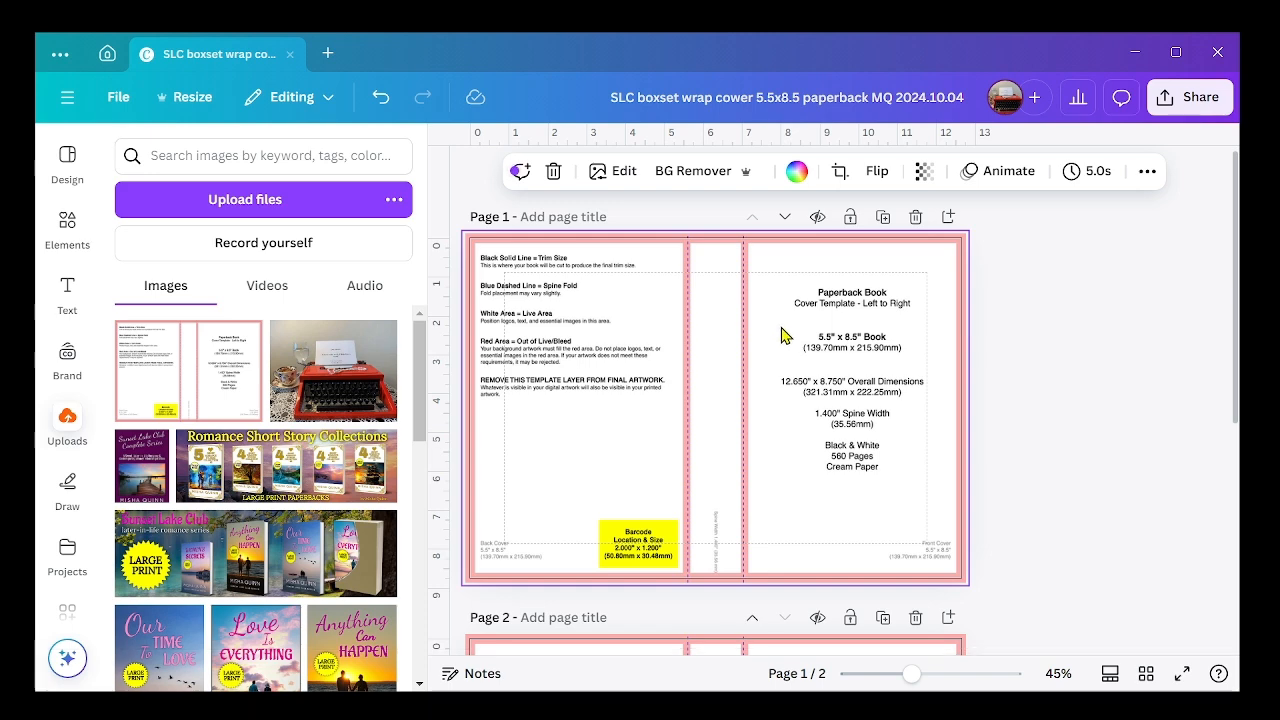
left_click(924, 171)
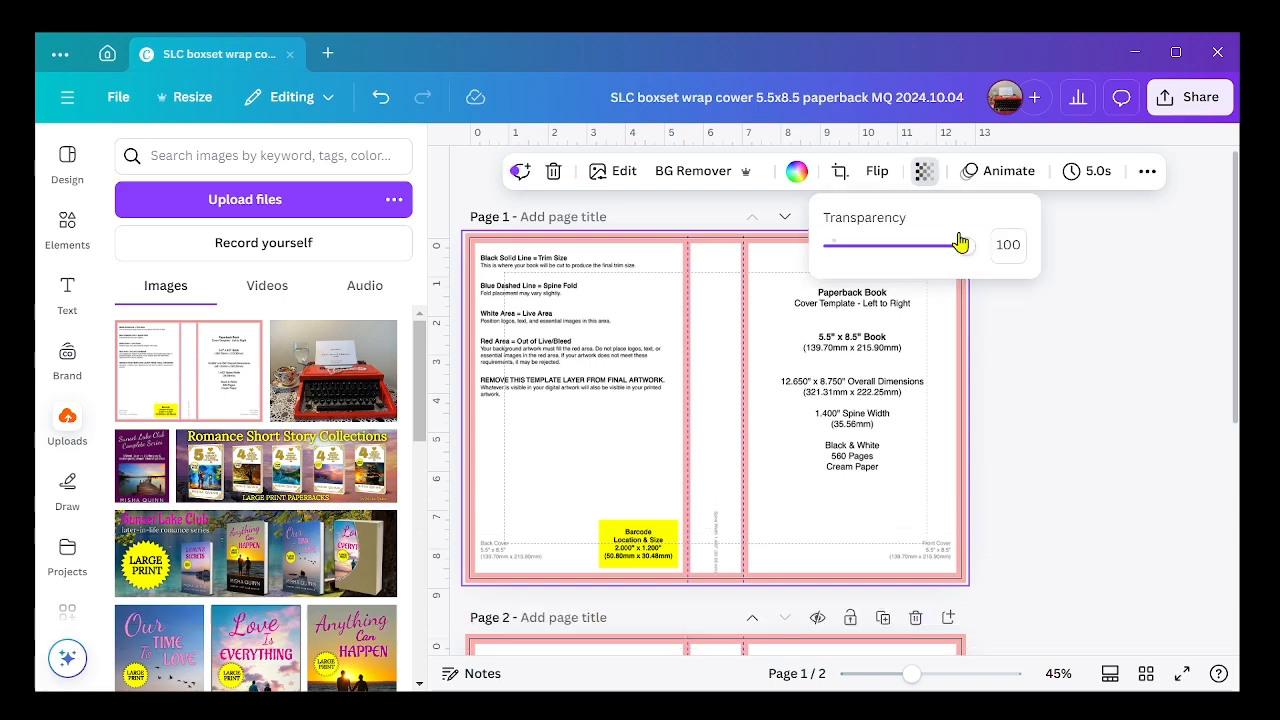
left_click_drag(960, 250, 876, 258)
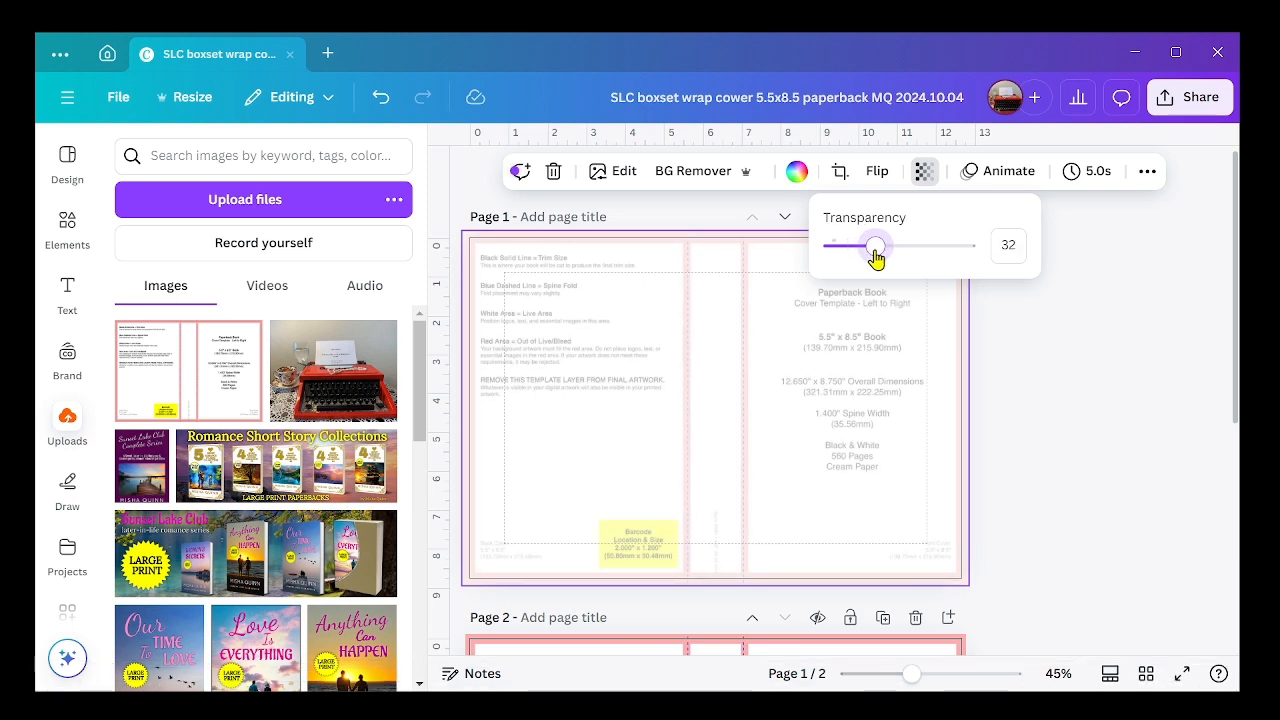
left_click(1025, 344)
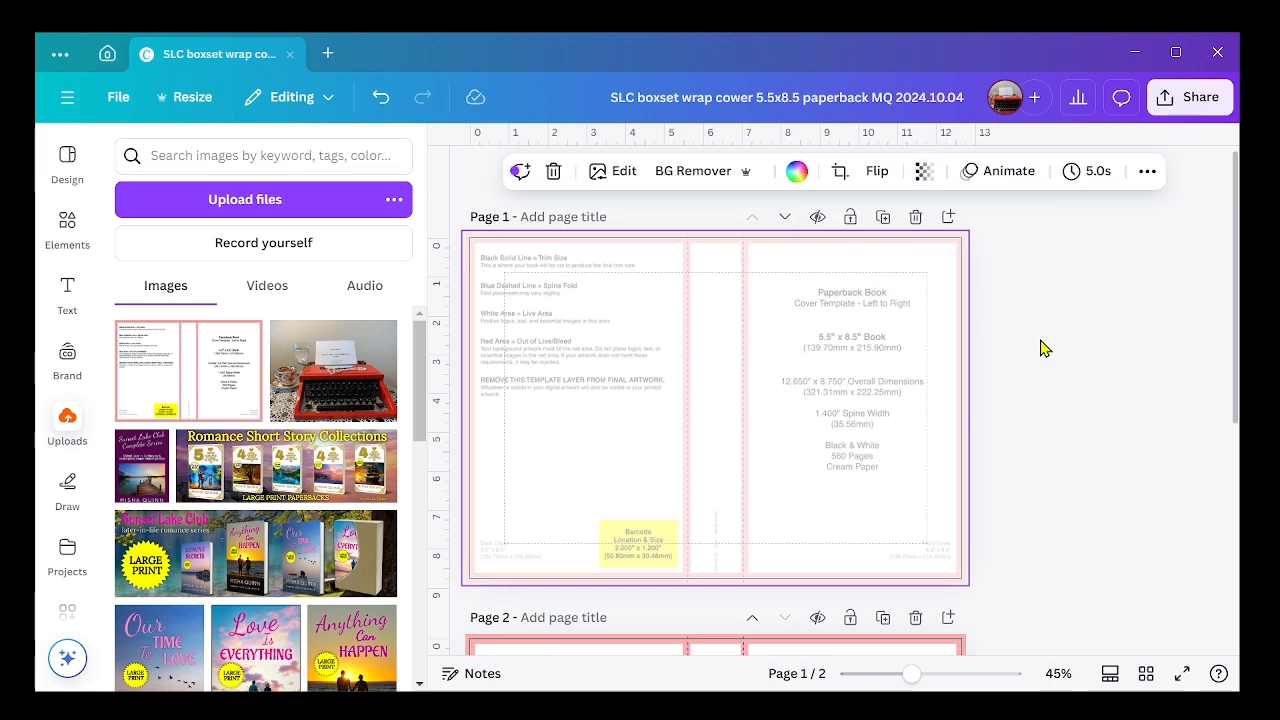
Step: Place the uploaded Sunset Lake Club cover image on page 1's front cover area and enlarge it to about 4.4 x 7 inches
left_click(148, 487)
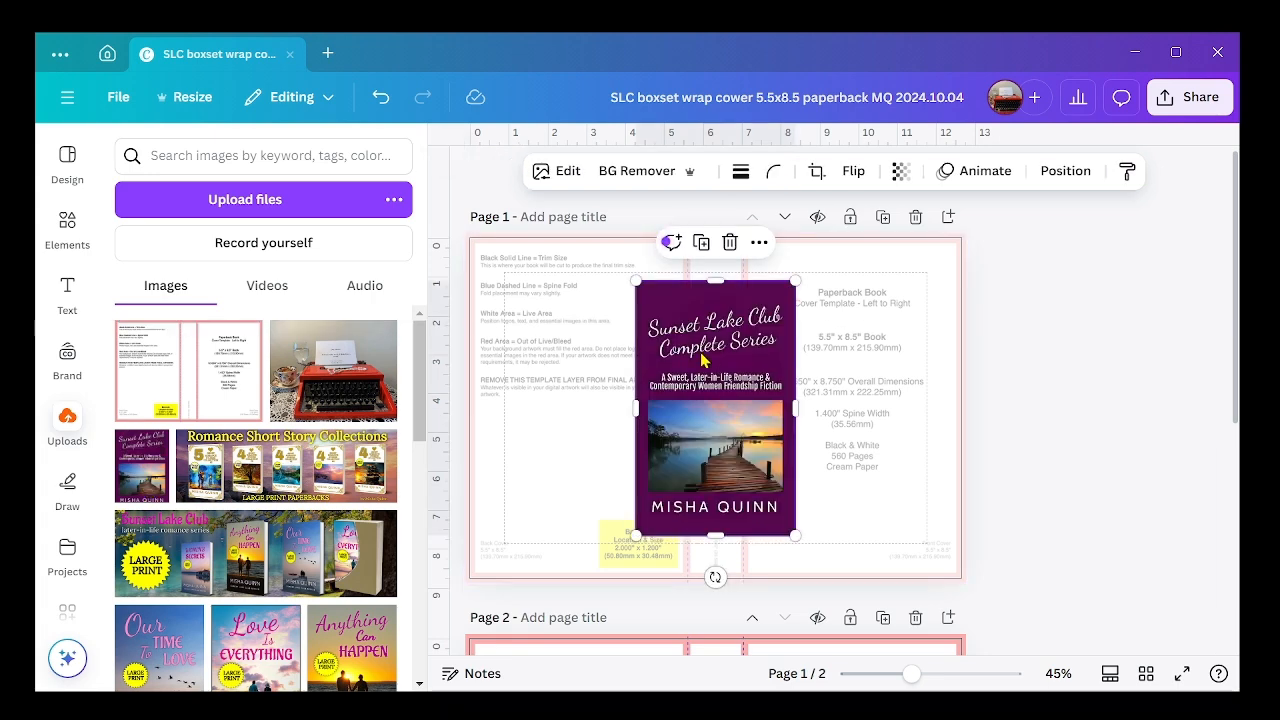
left_click_drag(700, 349, 832, 344)
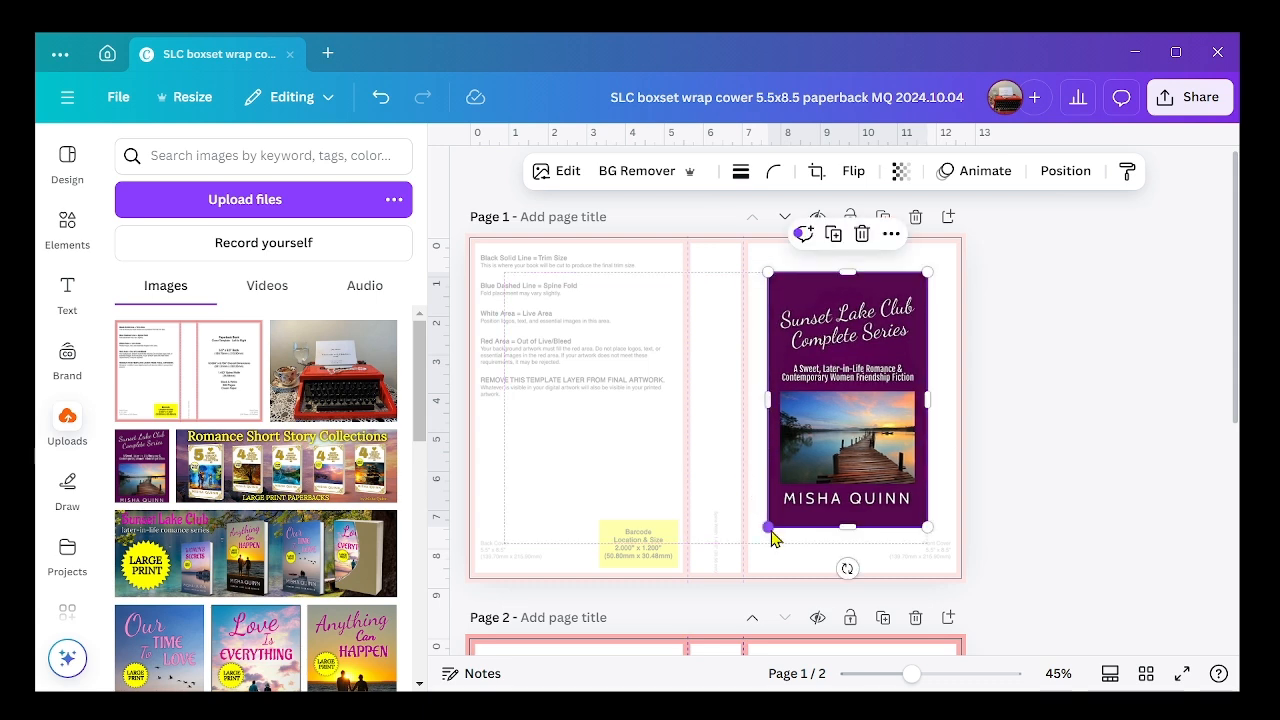
left_click_drag(769, 527, 753, 543)
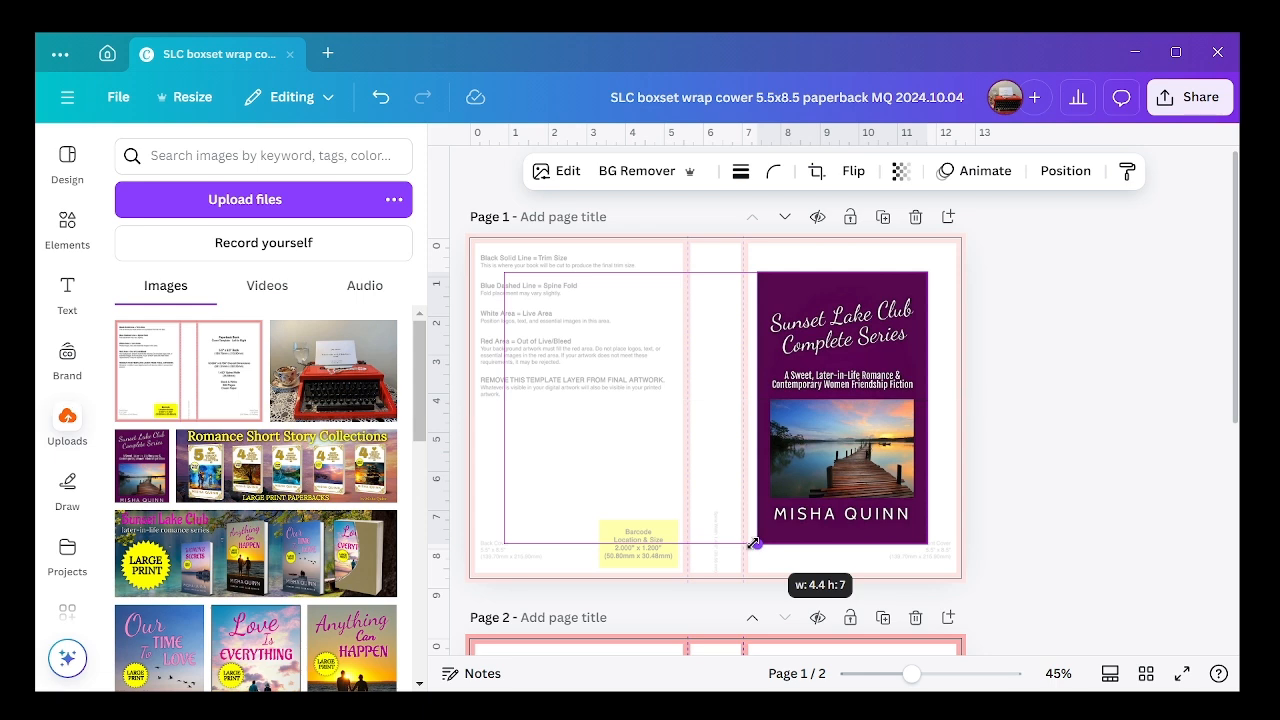
left_click_drag(753, 543, 753, 543)
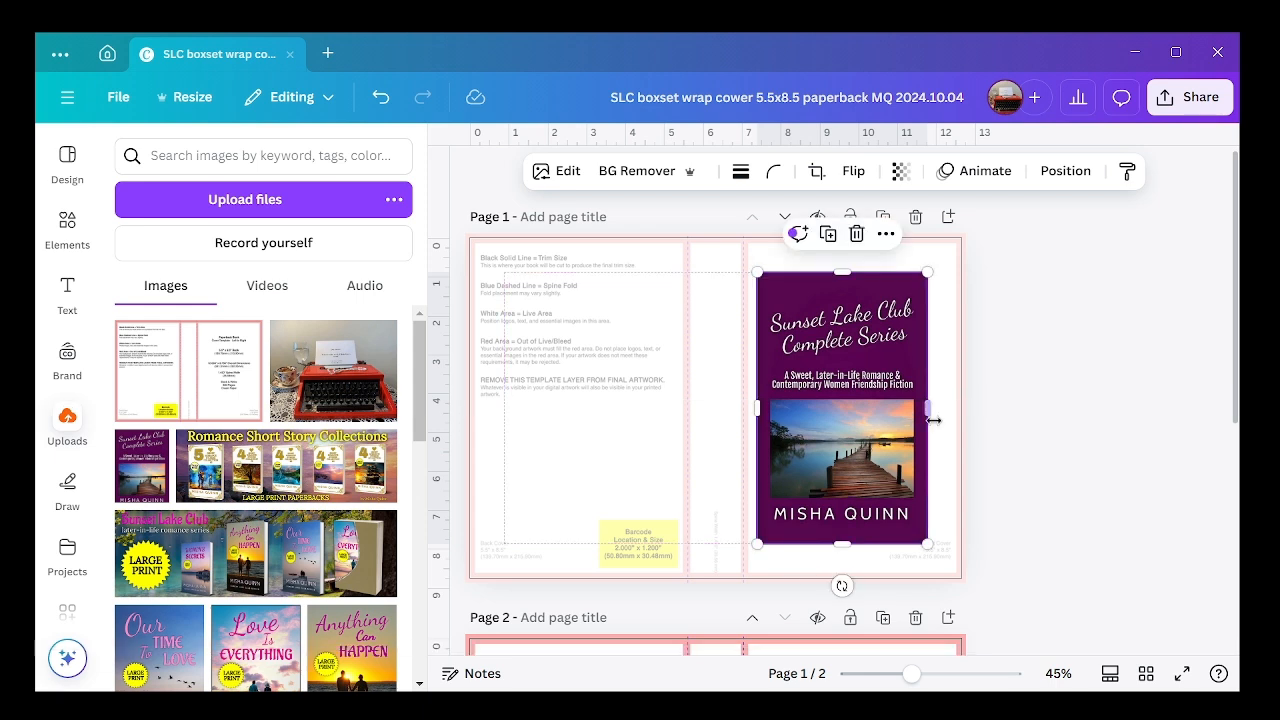
Step: Extend the cover image's right, bottom and top edges to fit the template's front cover area, and fine-tune its position
left_click_drag(928, 408, 942, 408)
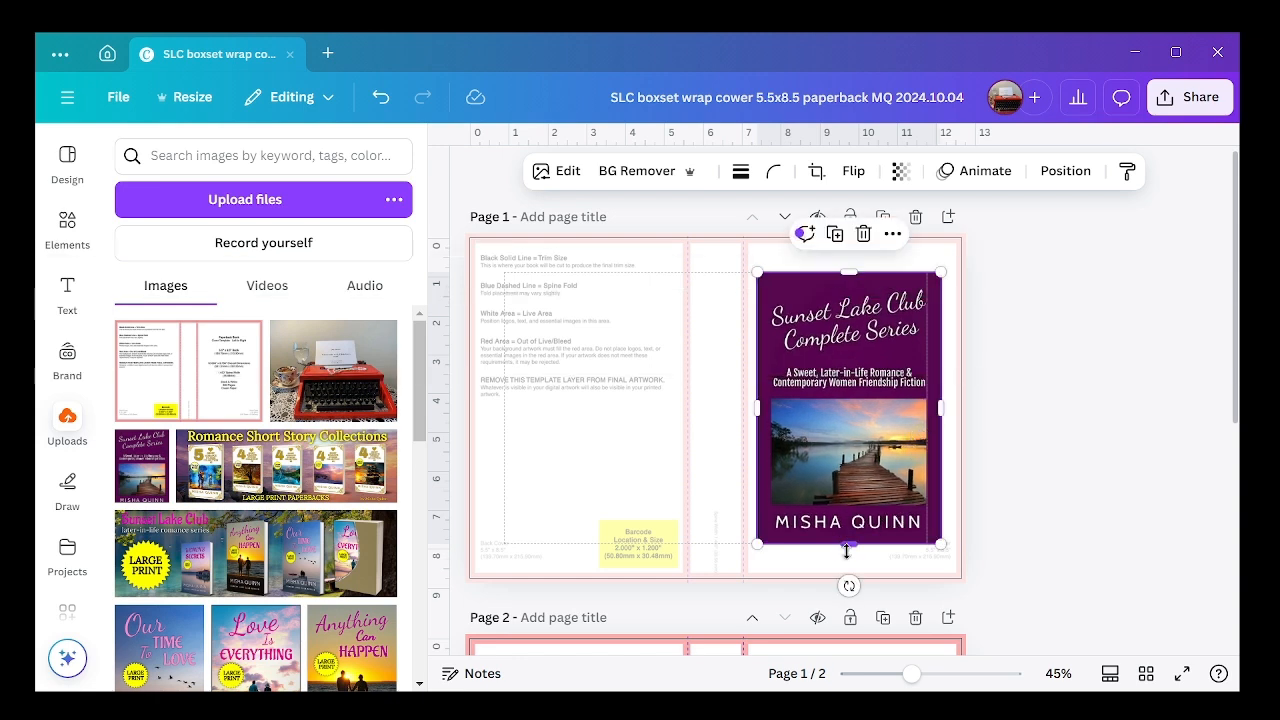
left_click_drag(848, 544, 847, 567)
left_click_drag(849, 271, 848, 261)
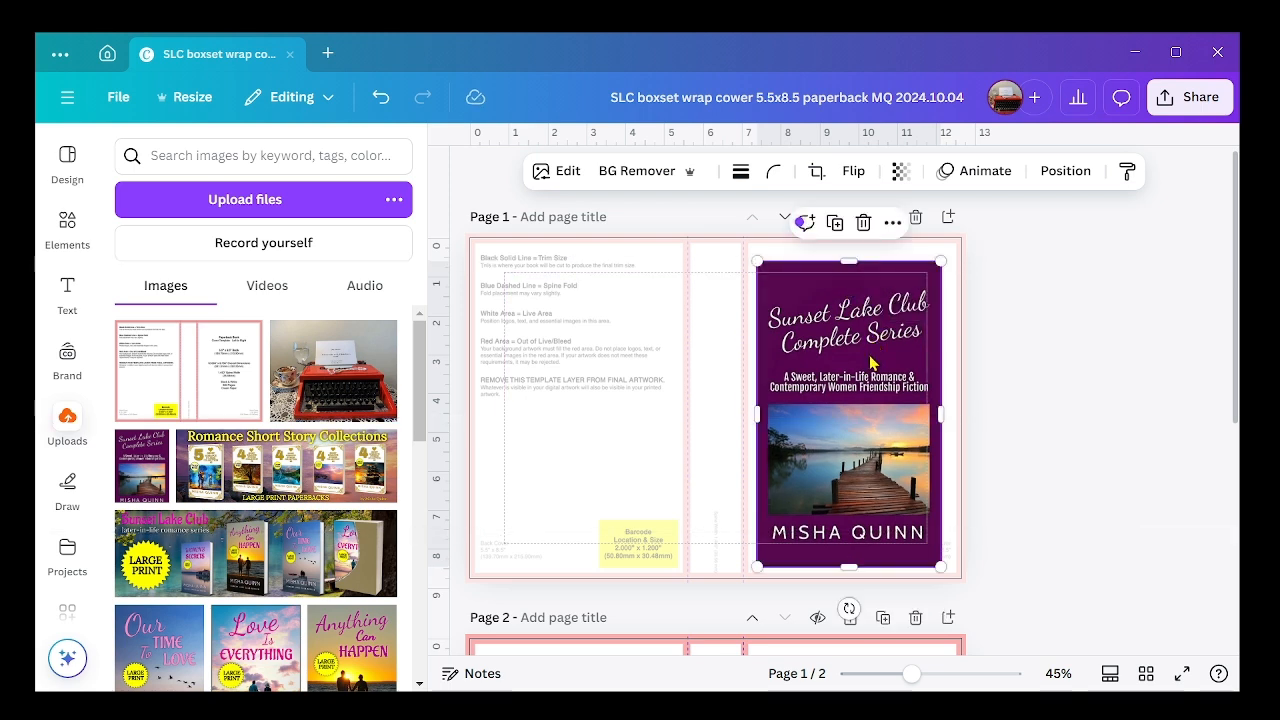
left_click_drag(870, 362, 866, 353)
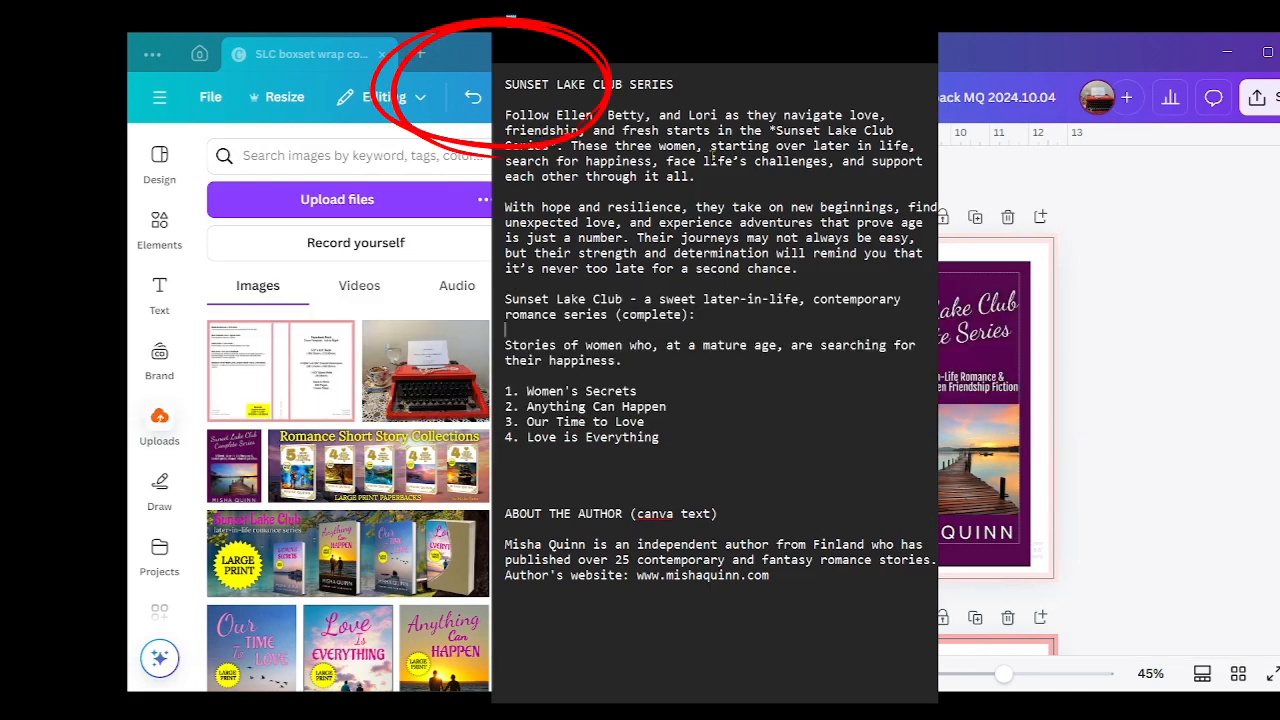
Step: Add a text box reading "SUNSET LAKE CLUB COMPLETE SERIES" to page 1 and format it in bold Arial Nova Condensed
left_click_drag(495, 101, 549, 104)
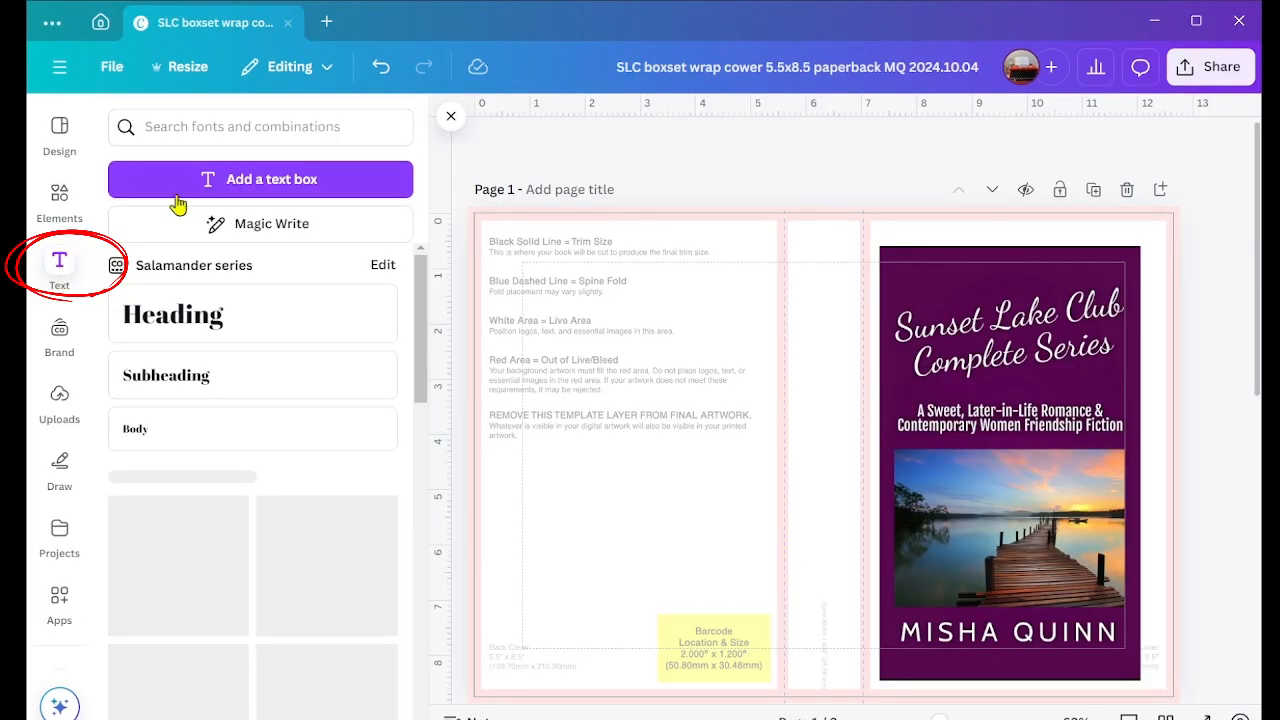
left_click(263, 190)
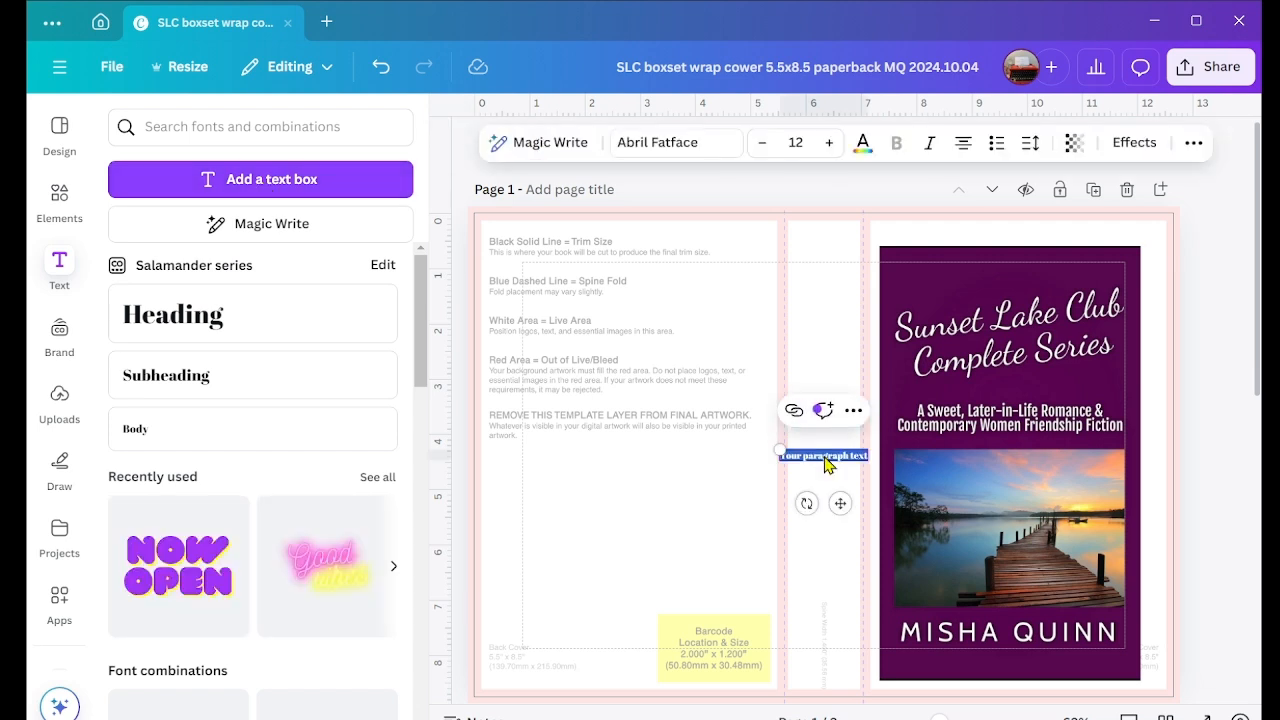
type("SUNSET LAKE CLUB COMPLETE SERIES")
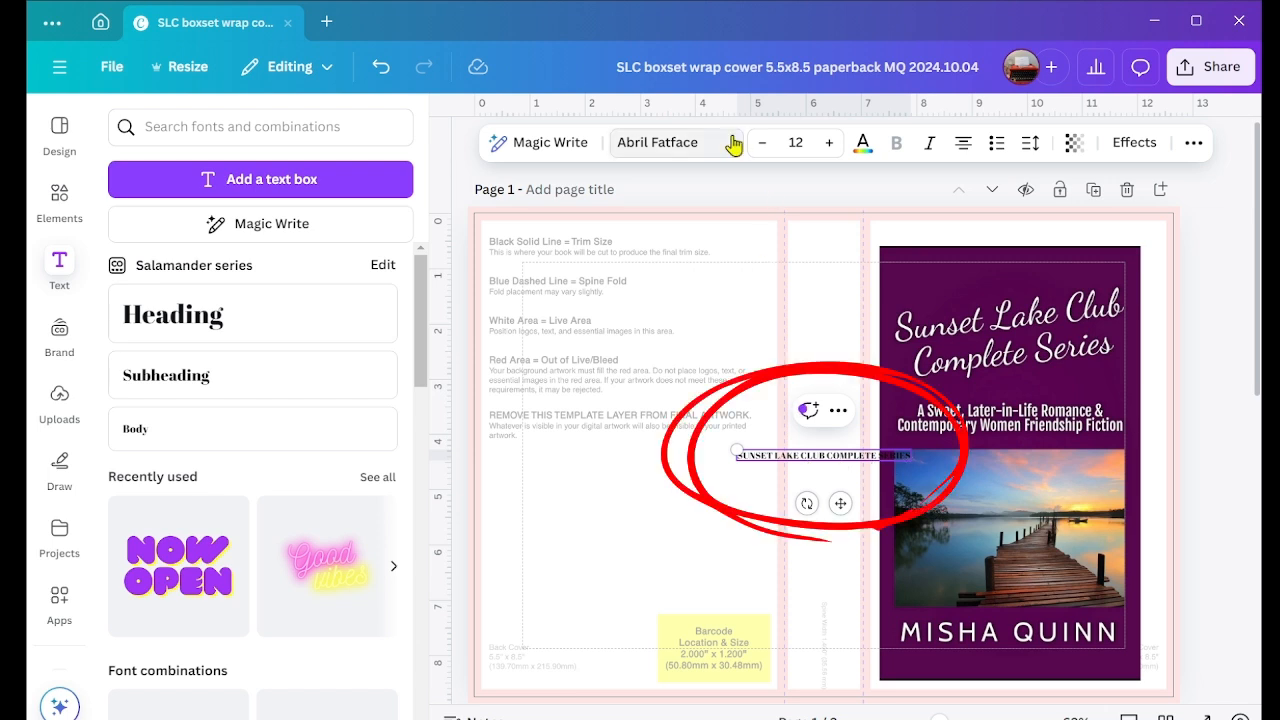
left_click(700, 148)
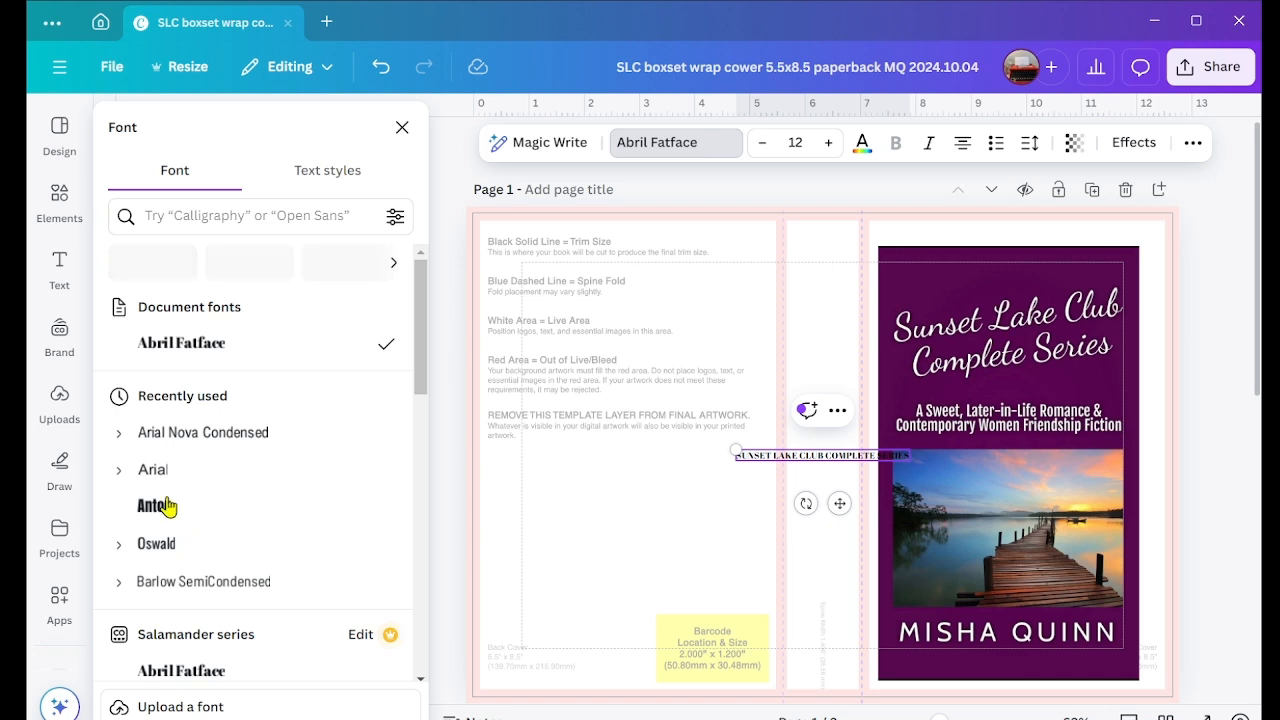
left_click(193, 445)
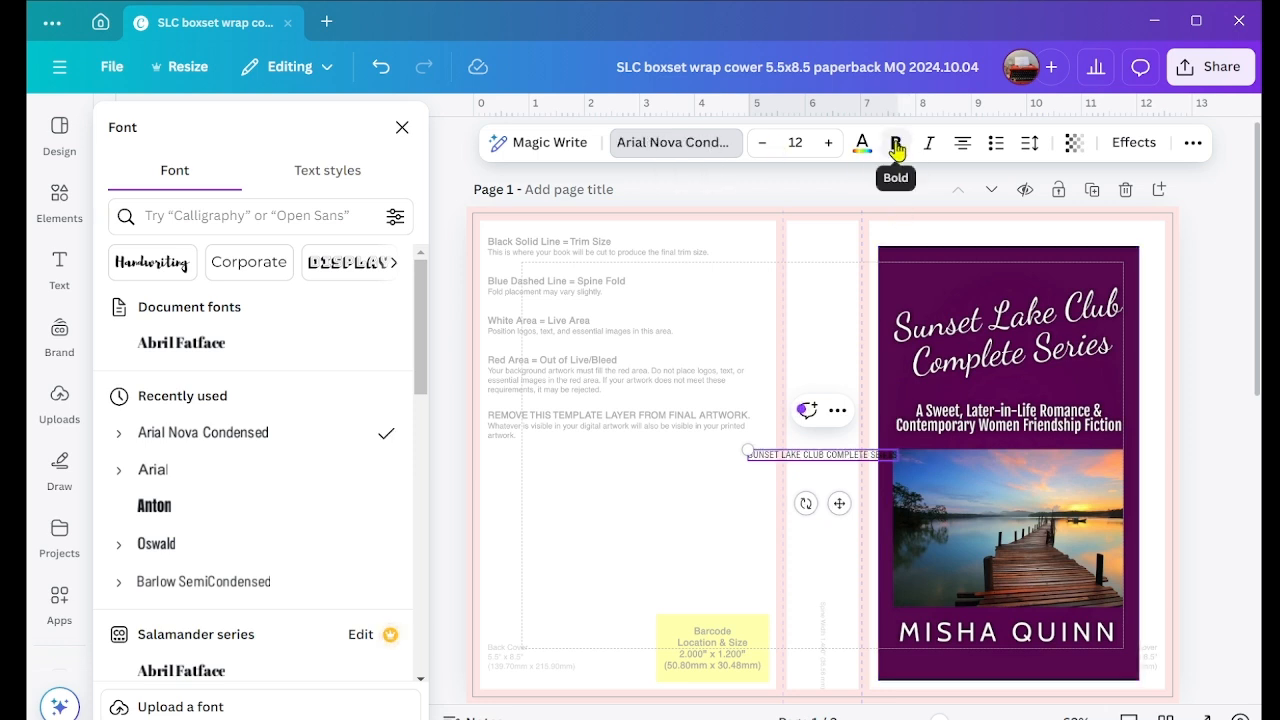
left_click(897, 146)
Step: Set the series title's font size to 29 and rotate it to read vertically down the spine
triple_click(825, 454)
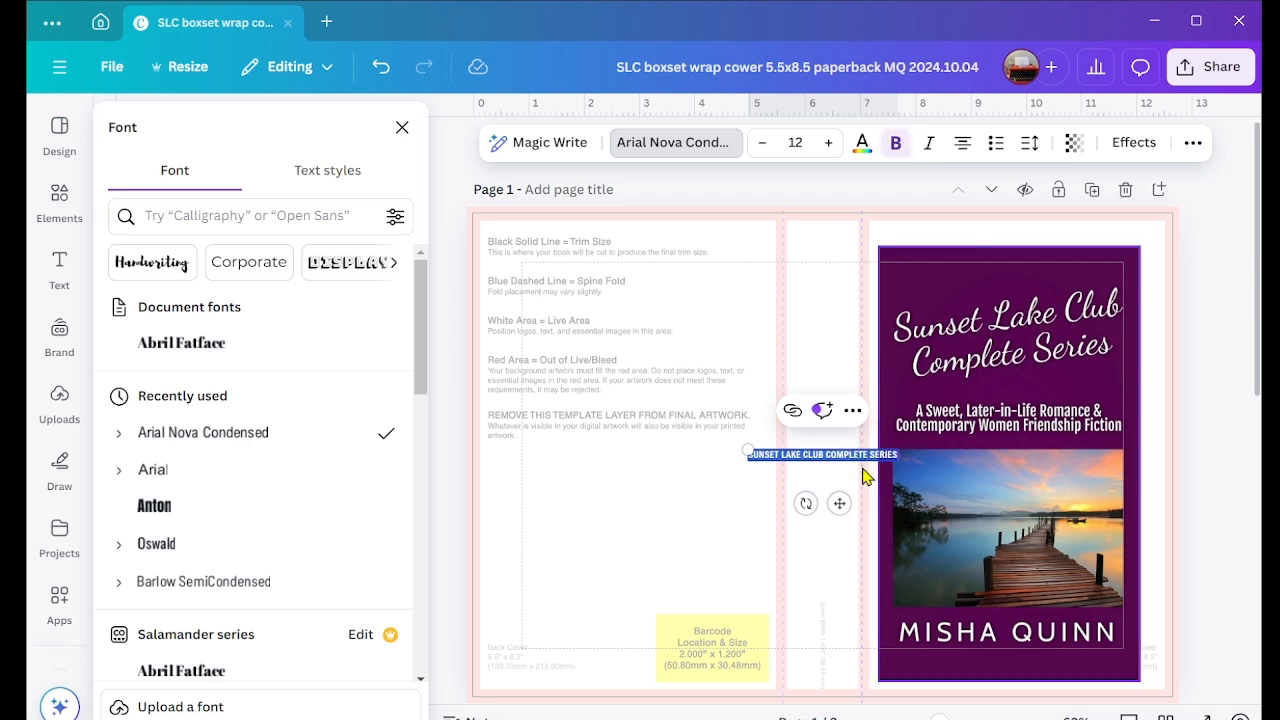
left_click(828, 146)
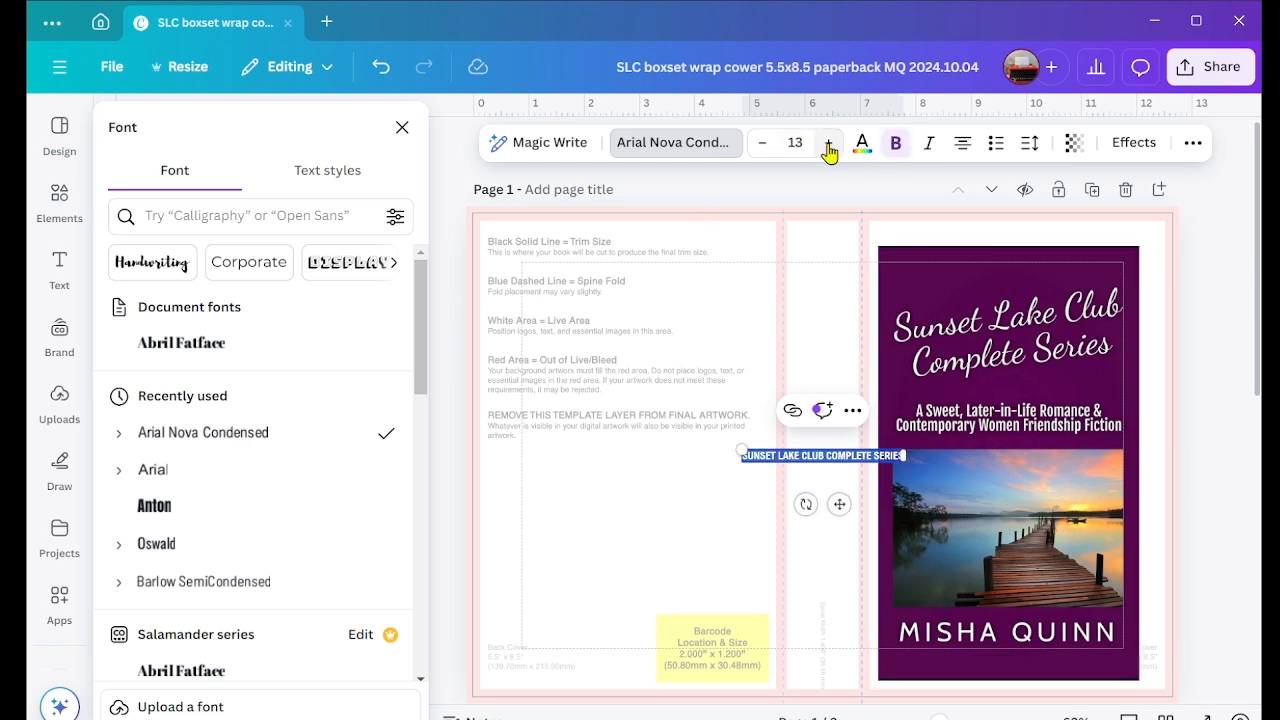
left_click(828, 146)
left_click(828, 143)
left_click(828, 143)
left_click(828, 143)
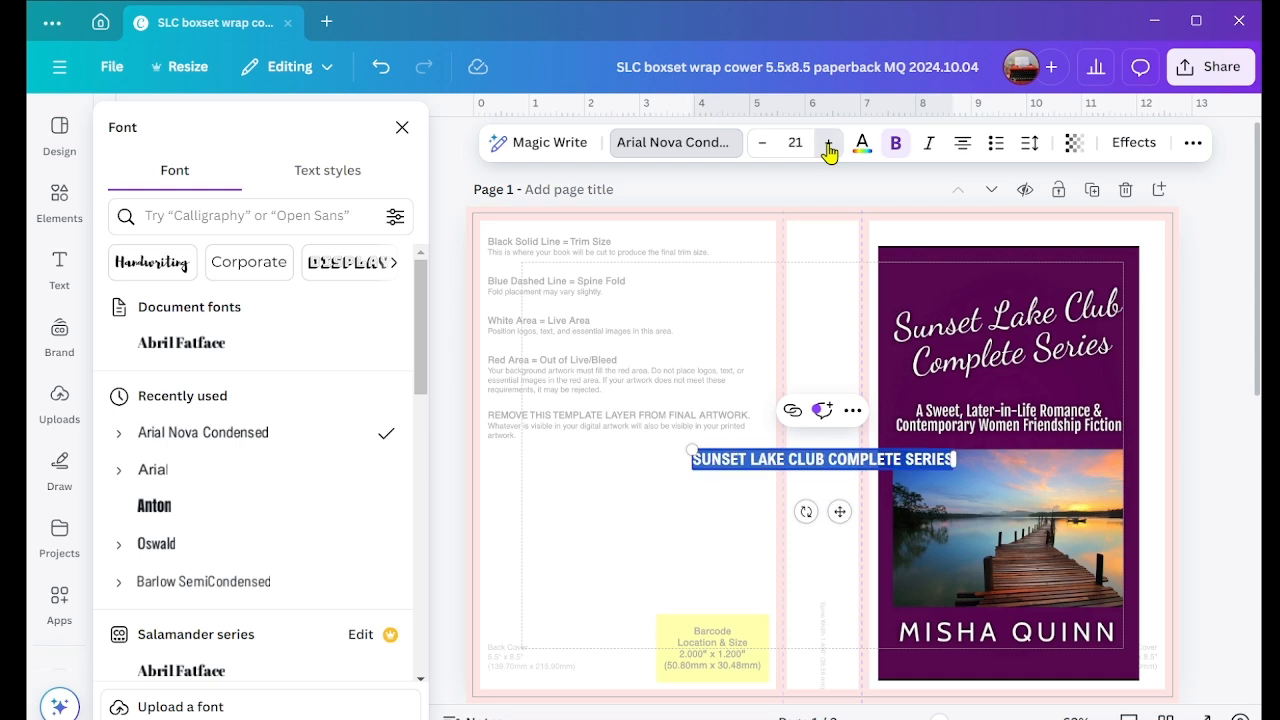
left_click(828, 143)
left_click(828, 143)
left_click(828, 143)
left_click(828, 143)
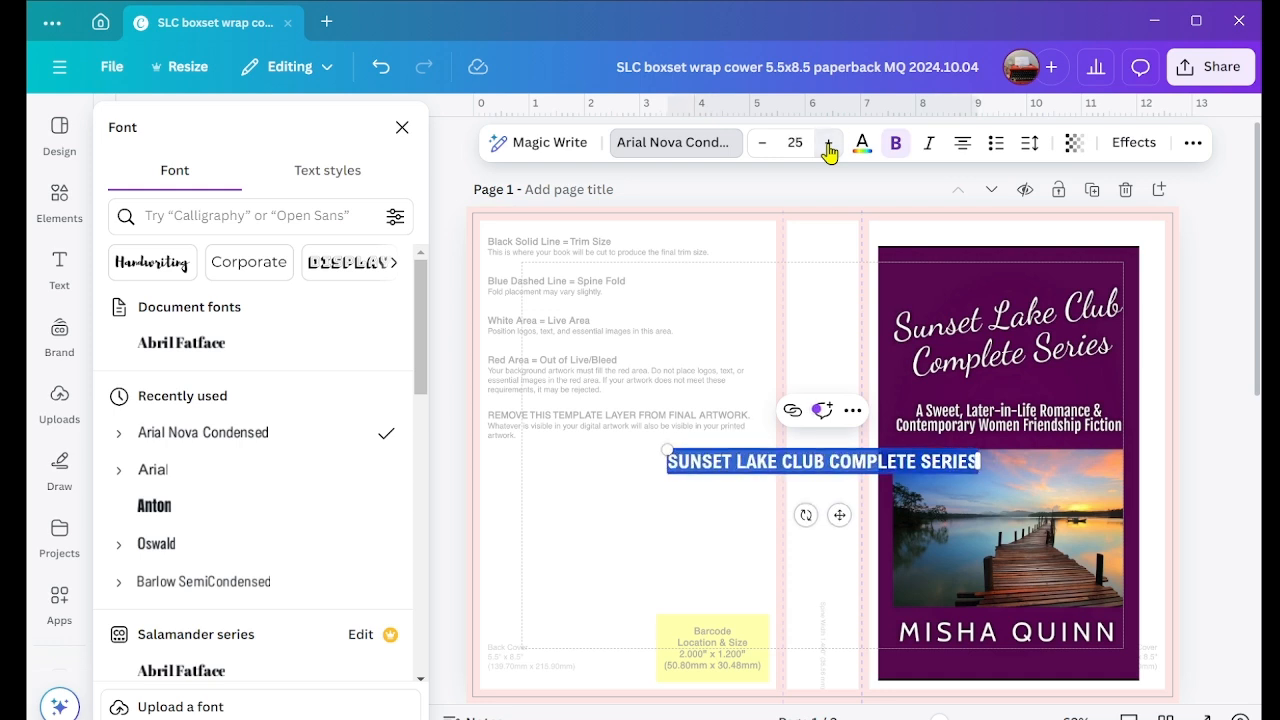
left_click(828, 143)
left_click(828, 143)
left_click(828, 143)
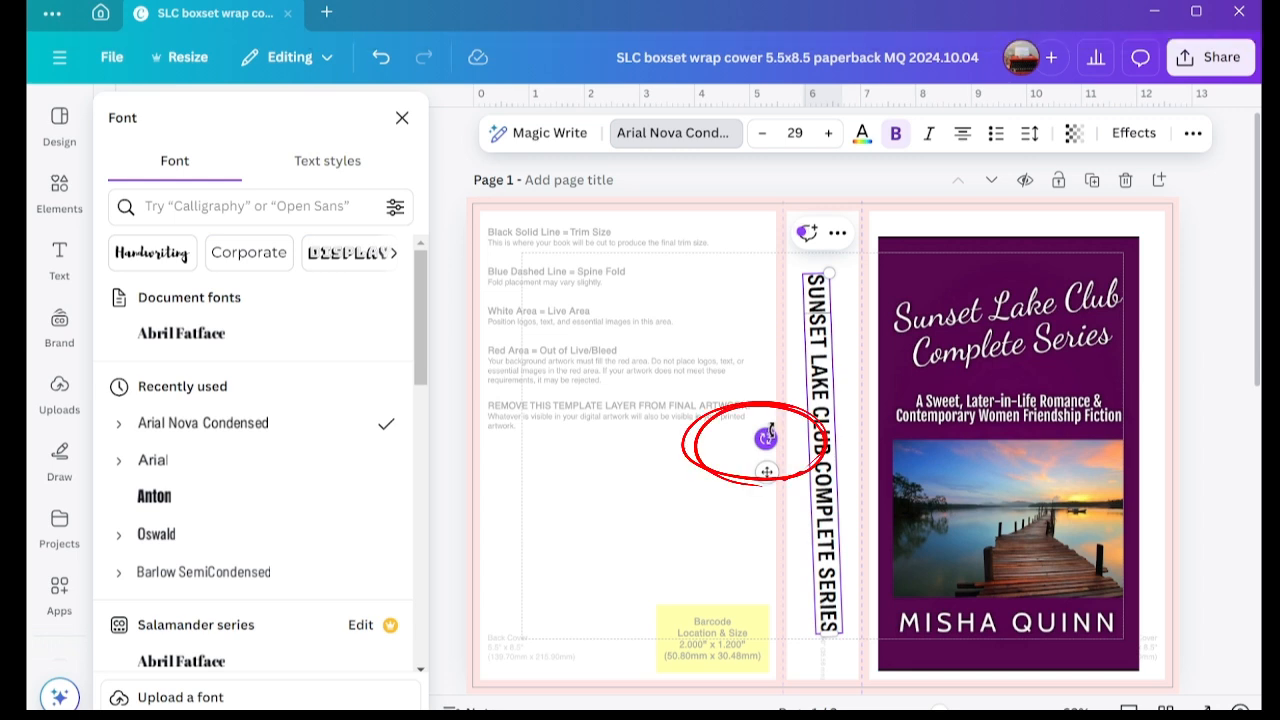
left_click_drag(770, 430, 767, 434)
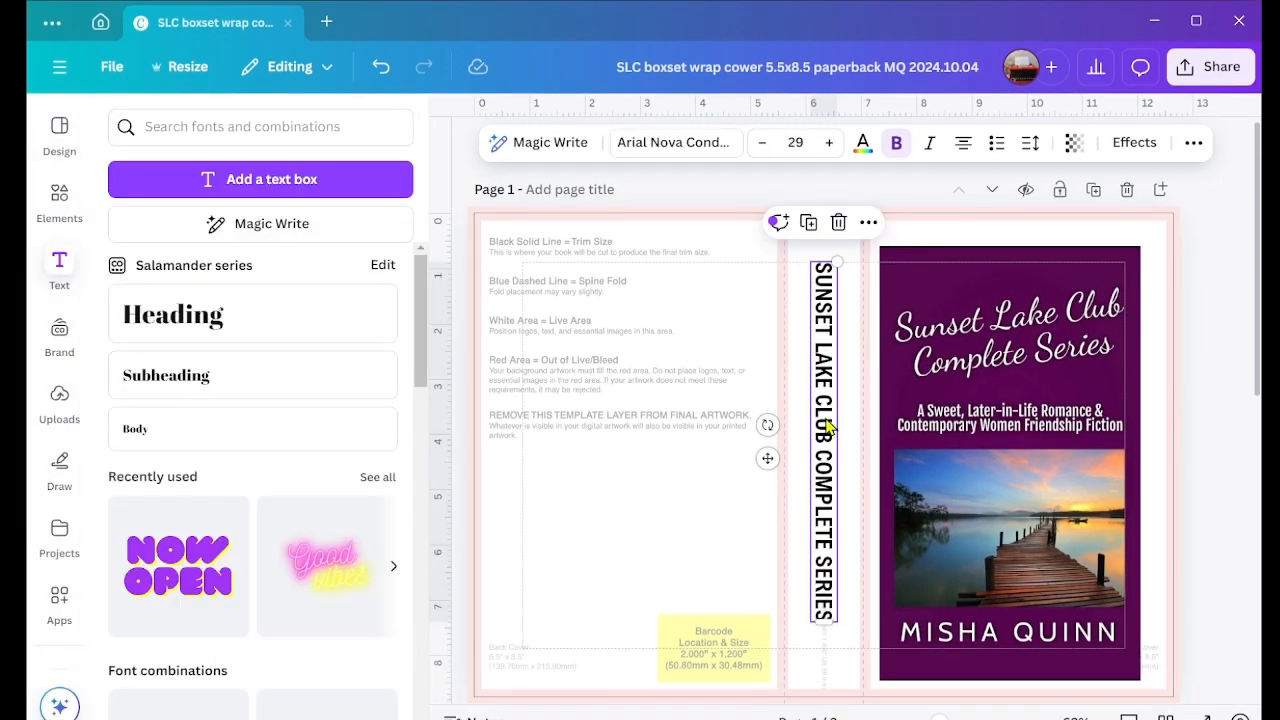
left_click(826, 418)
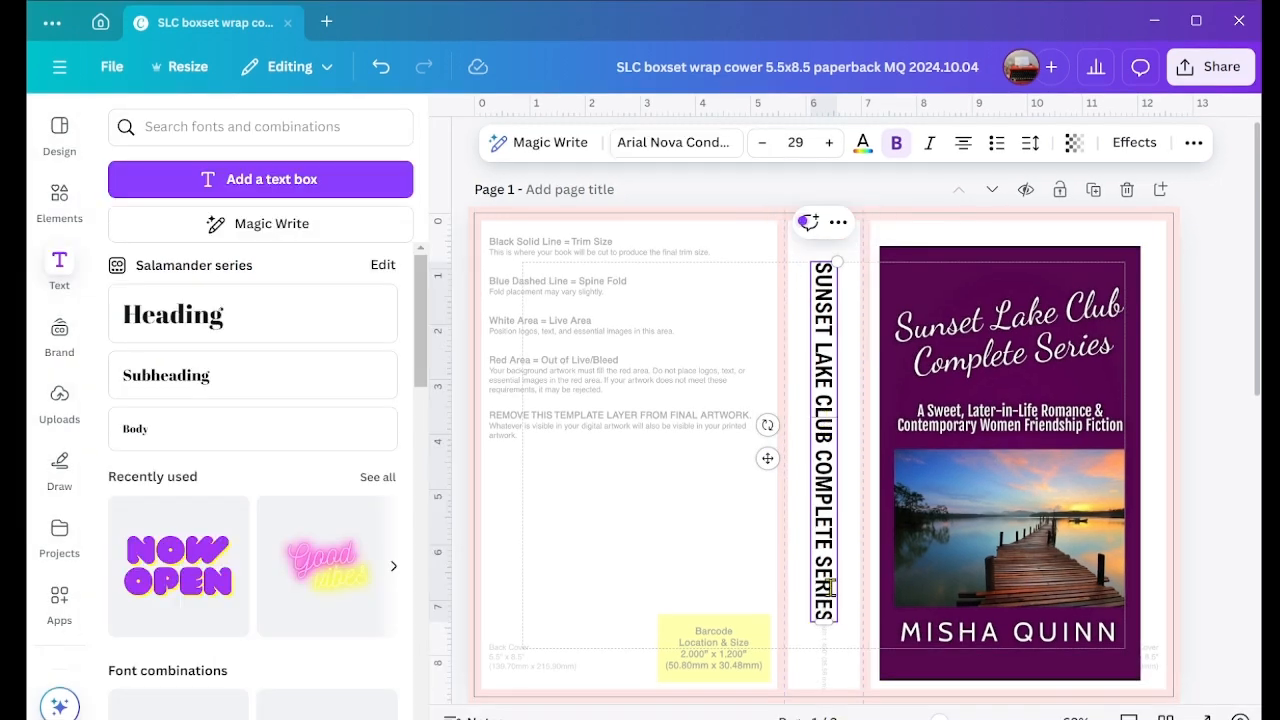
Step: Shorten the spine title's text box so the title wraps onto two lines, and centre it across the upper spine
left_click_drag(827, 621, 828, 487)
left_click(838, 524)
left_click(820, 634)
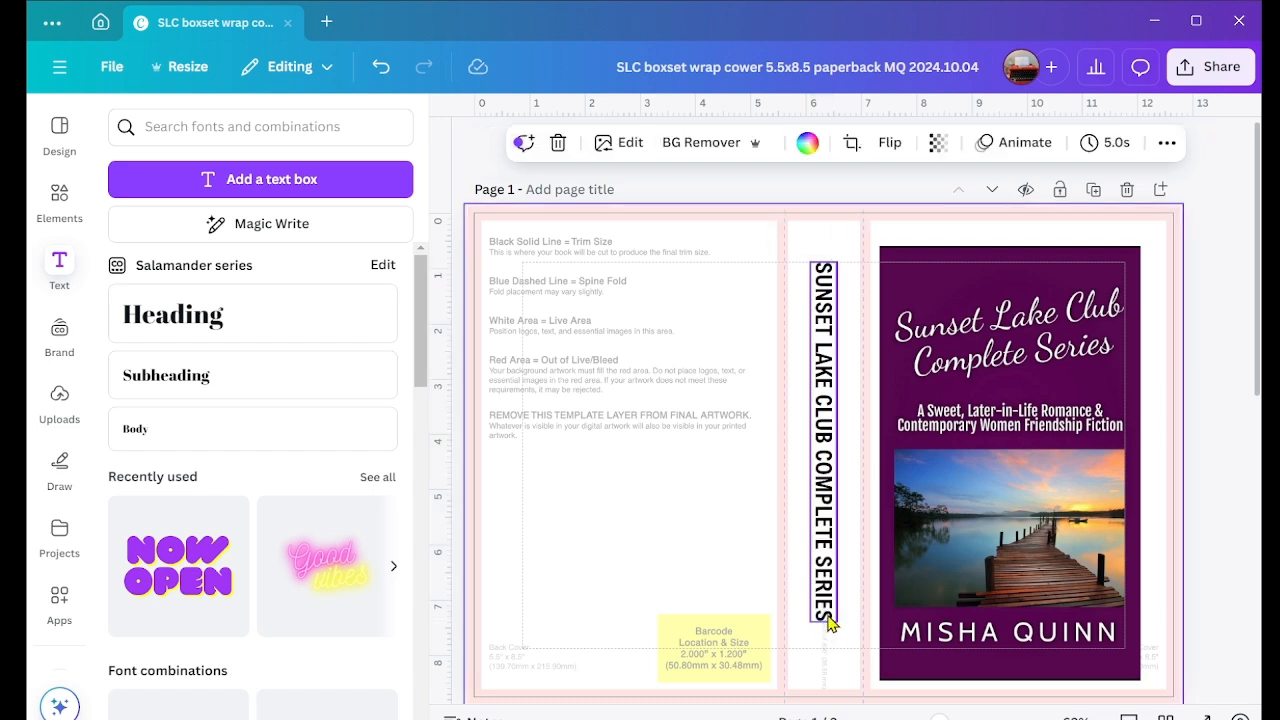
left_click(828, 626)
left_click_drag(824, 624, 839, 466)
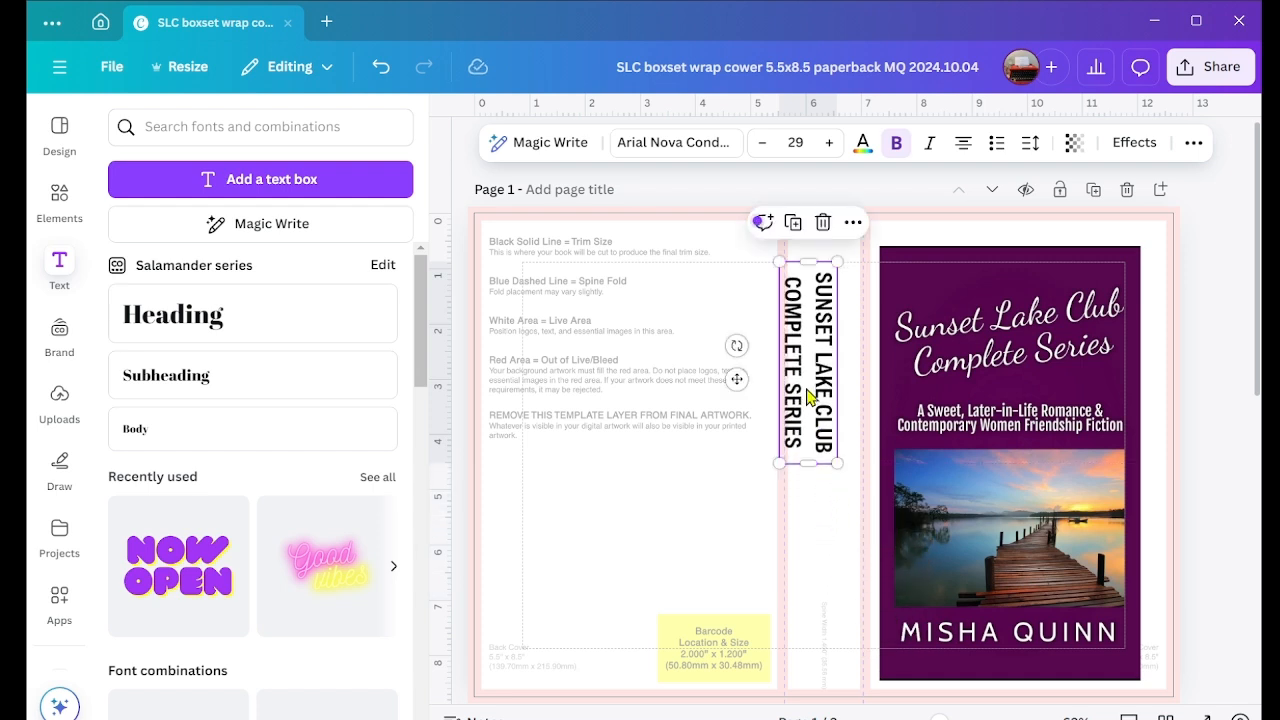
left_click_drag(804, 389, 818, 390)
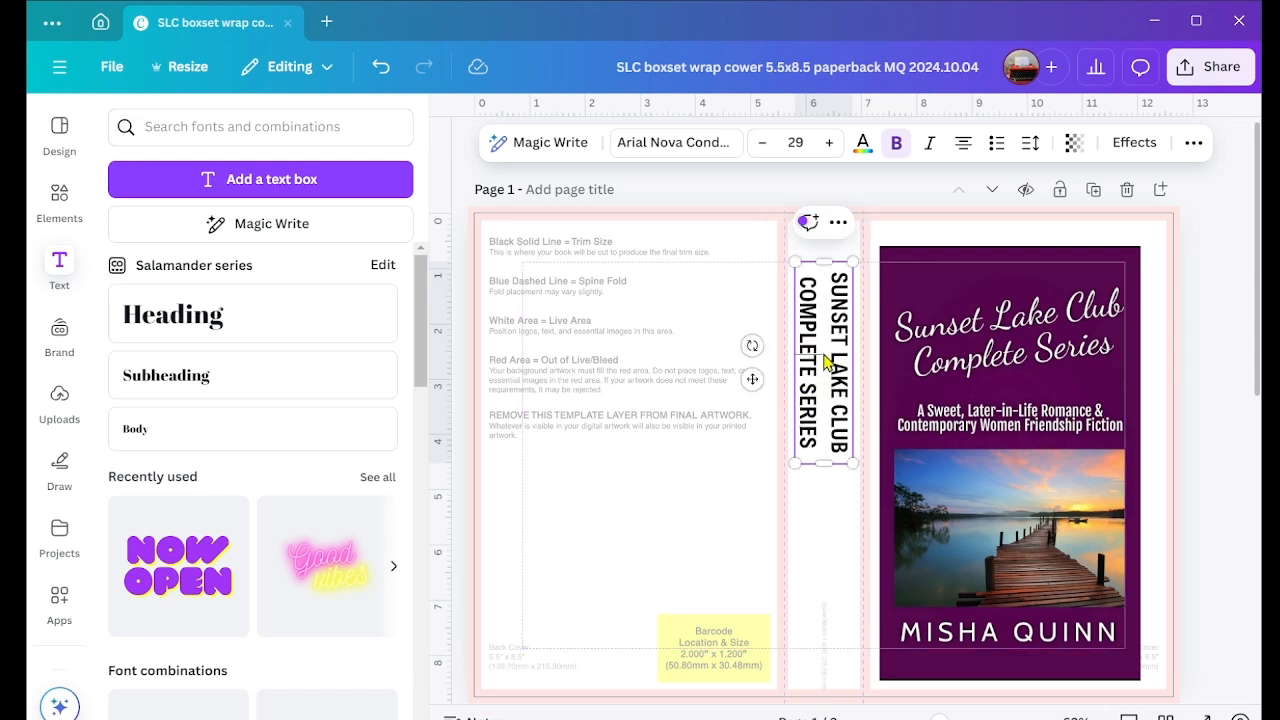
left_click(855, 393)
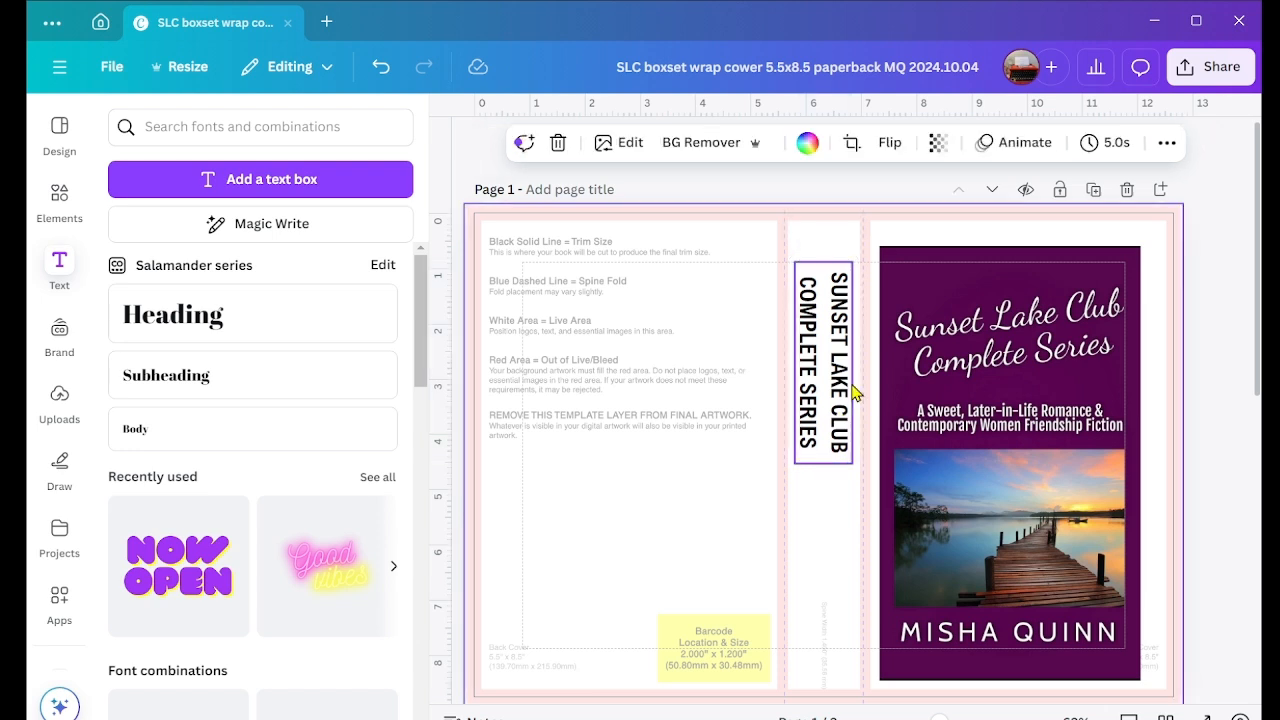
Step: Duplicate the spine title, move the copy to the lower spine, and replace its text with the author's name
left_click(838, 377)
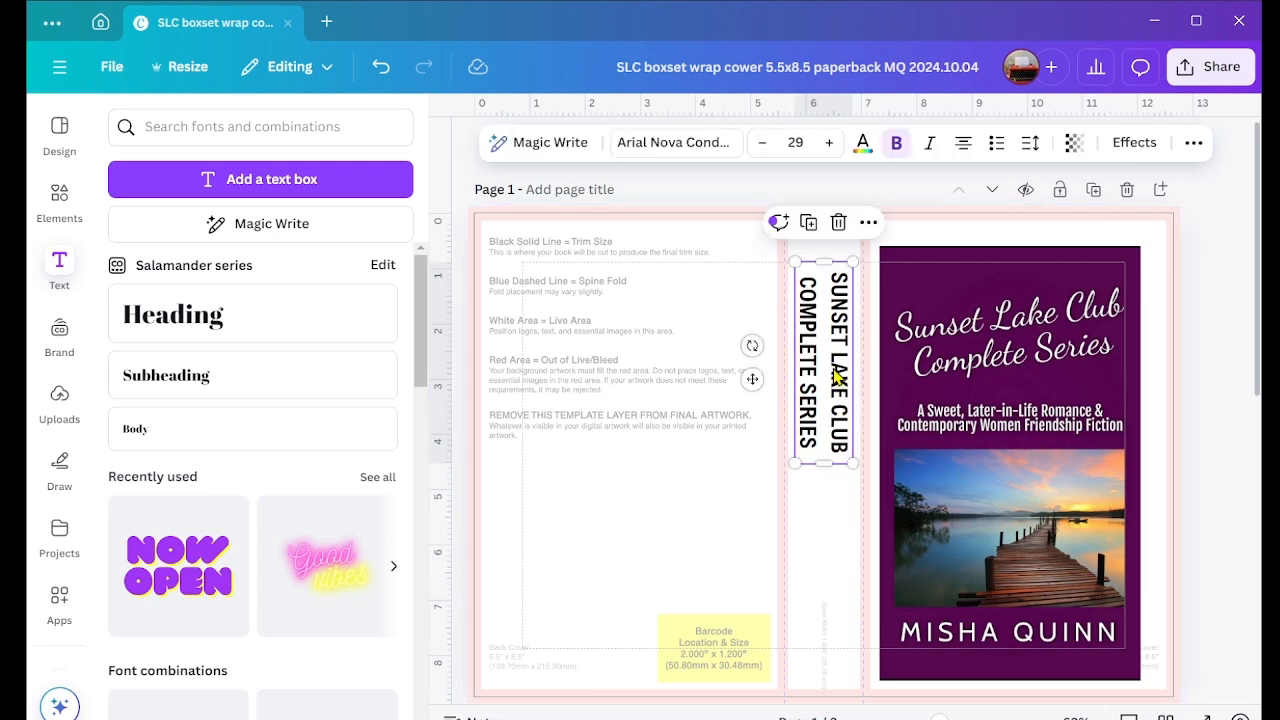
left_click(816, 232)
left_click_drag(846, 366, 836, 535)
double_click(836, 535)
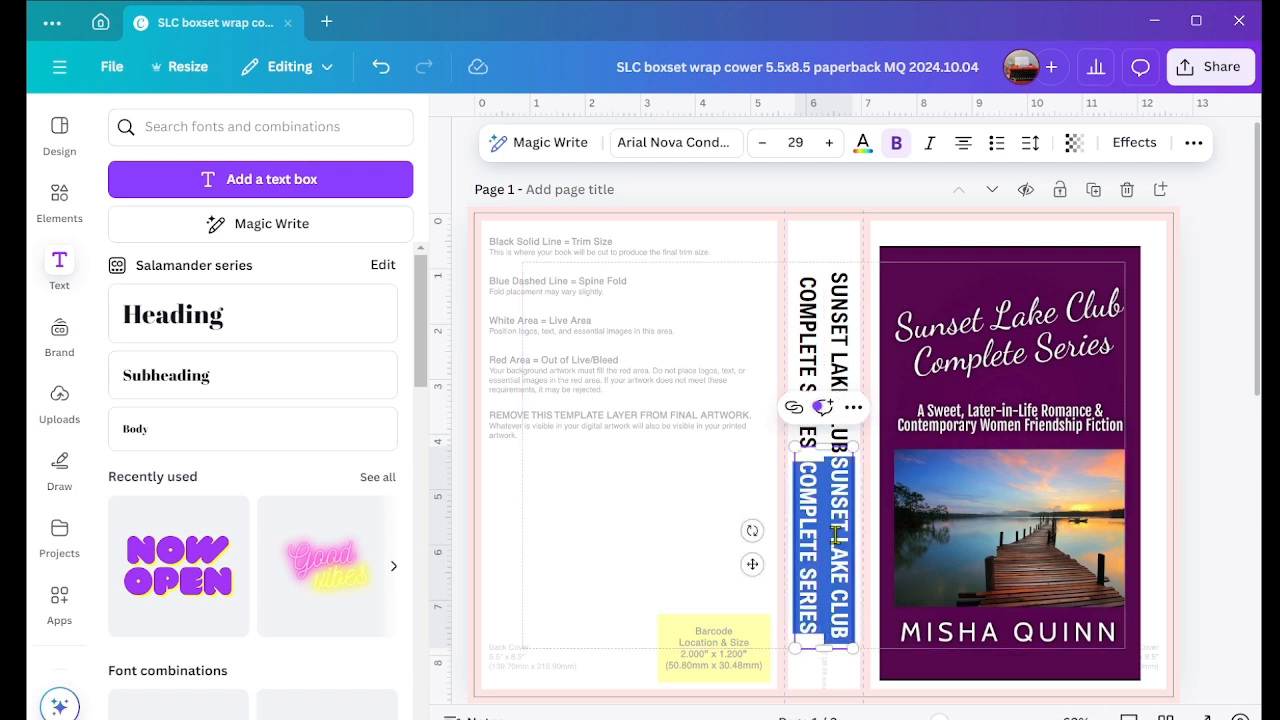
type("M")
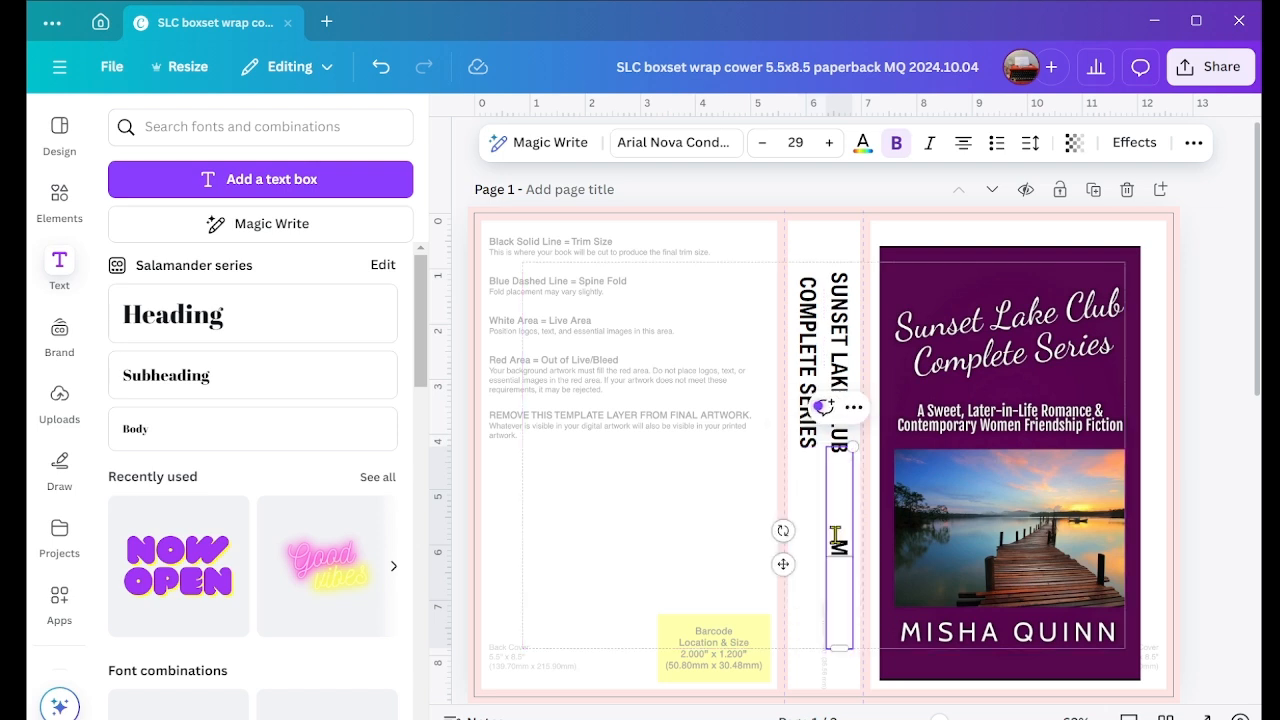
type("isha Quinn")
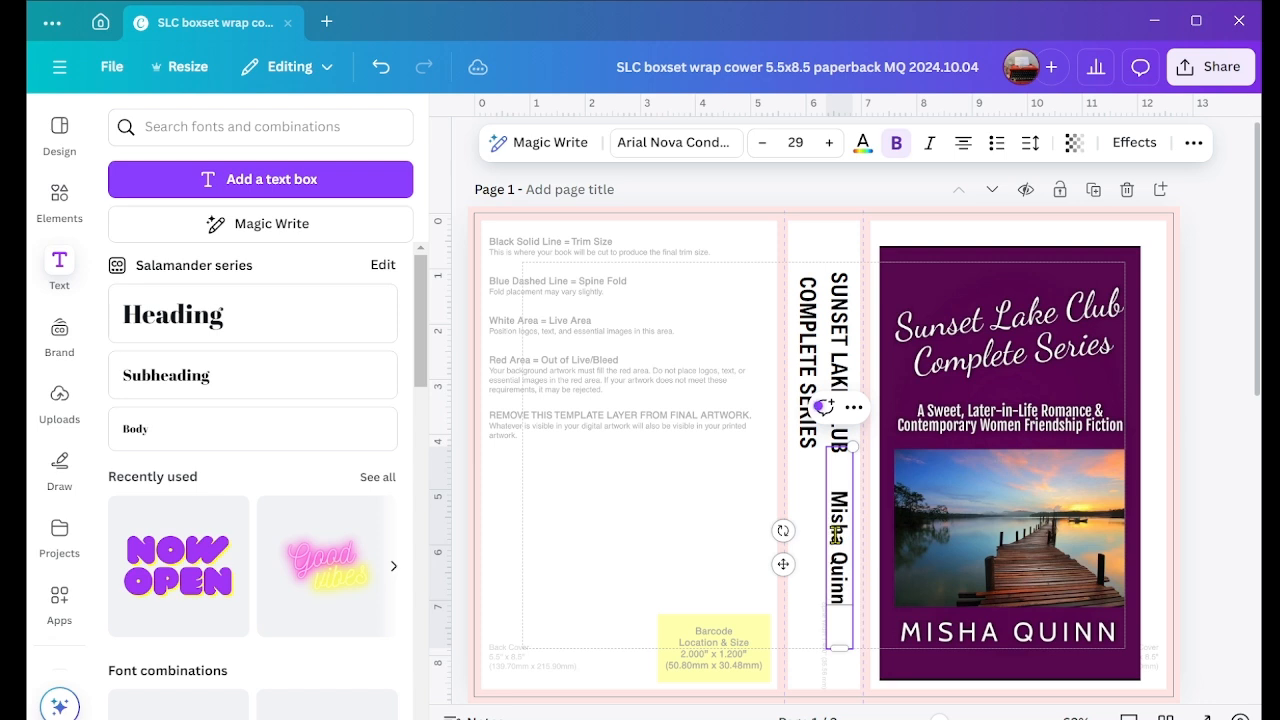
Step: Right-align the author's name, shorten its text box, and centre it across the lower spine in line with the title
left_click(964, 145)
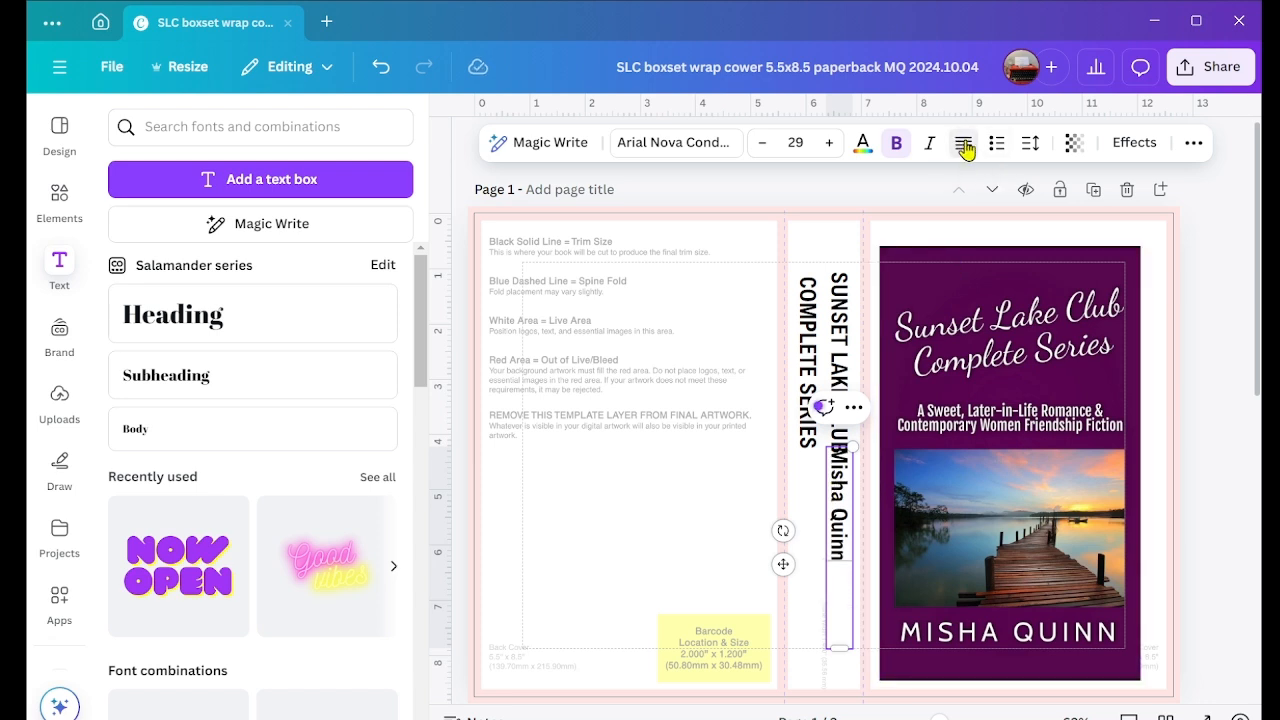
left_click(964, 145)
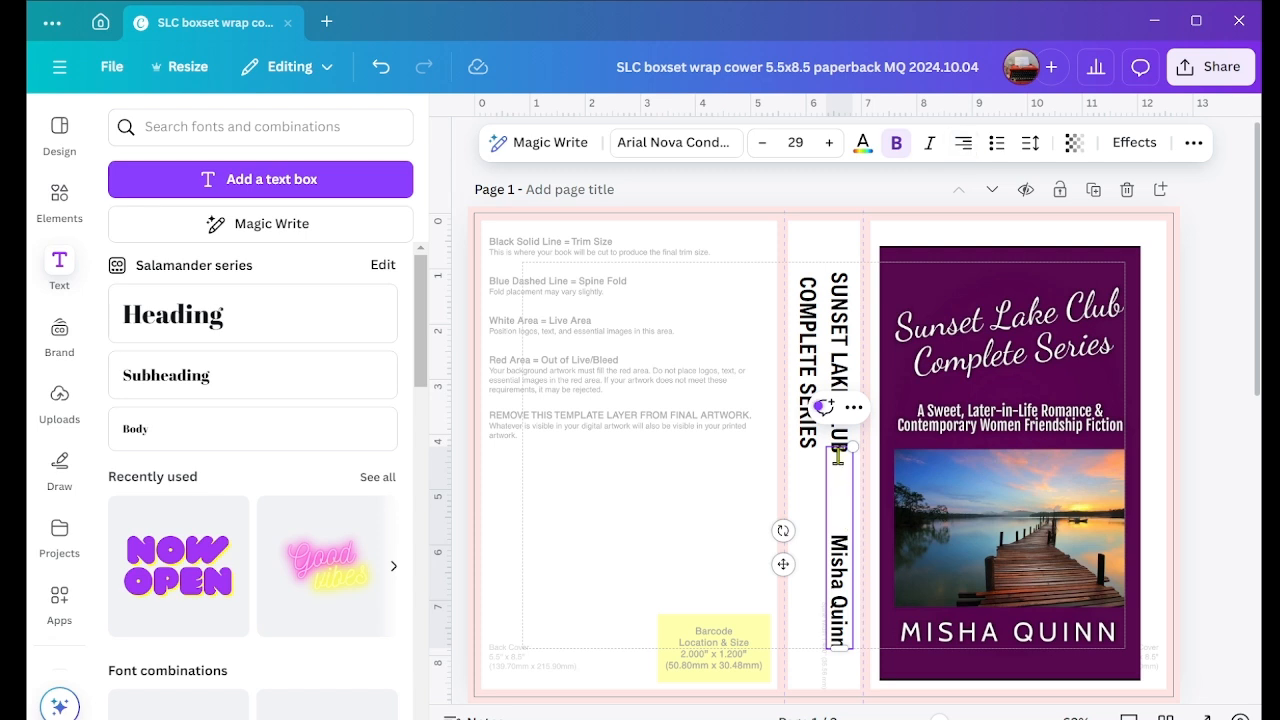
left_click_drag(840, 446, 832, 554)
left_click(803, 482)
left_click(832, 317)
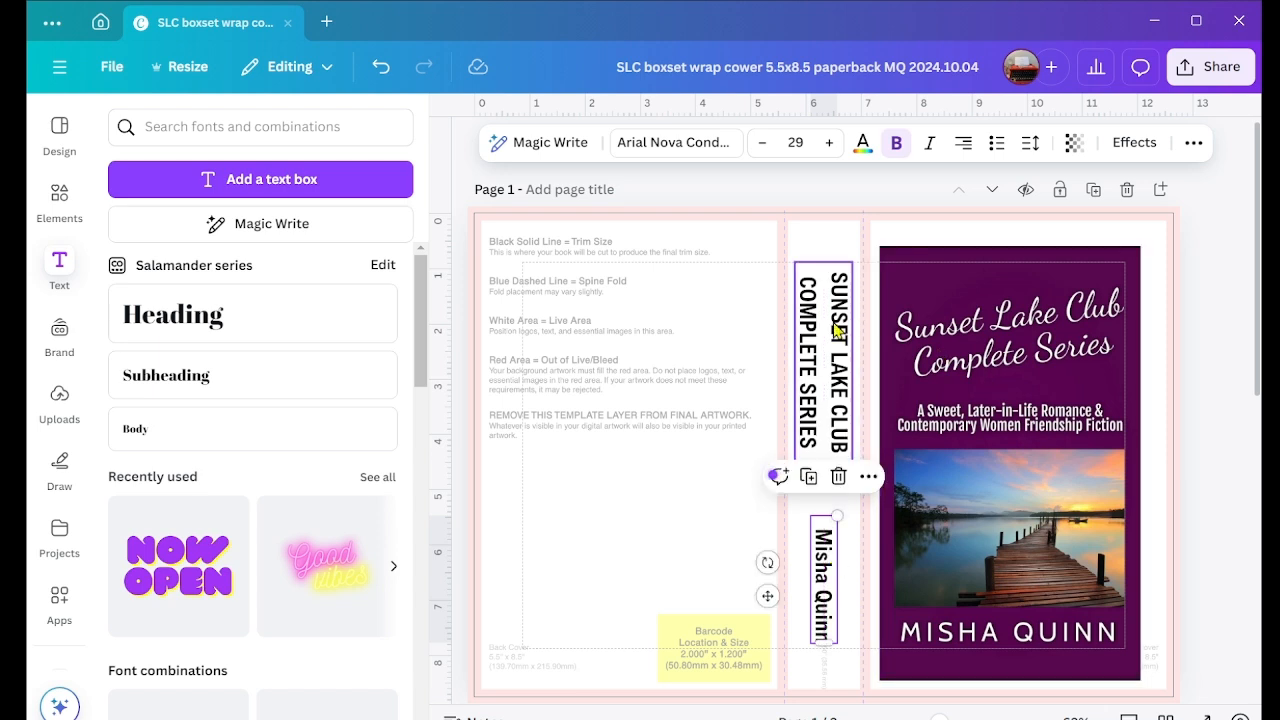
left_click_drag(832, 317, 833, 318)
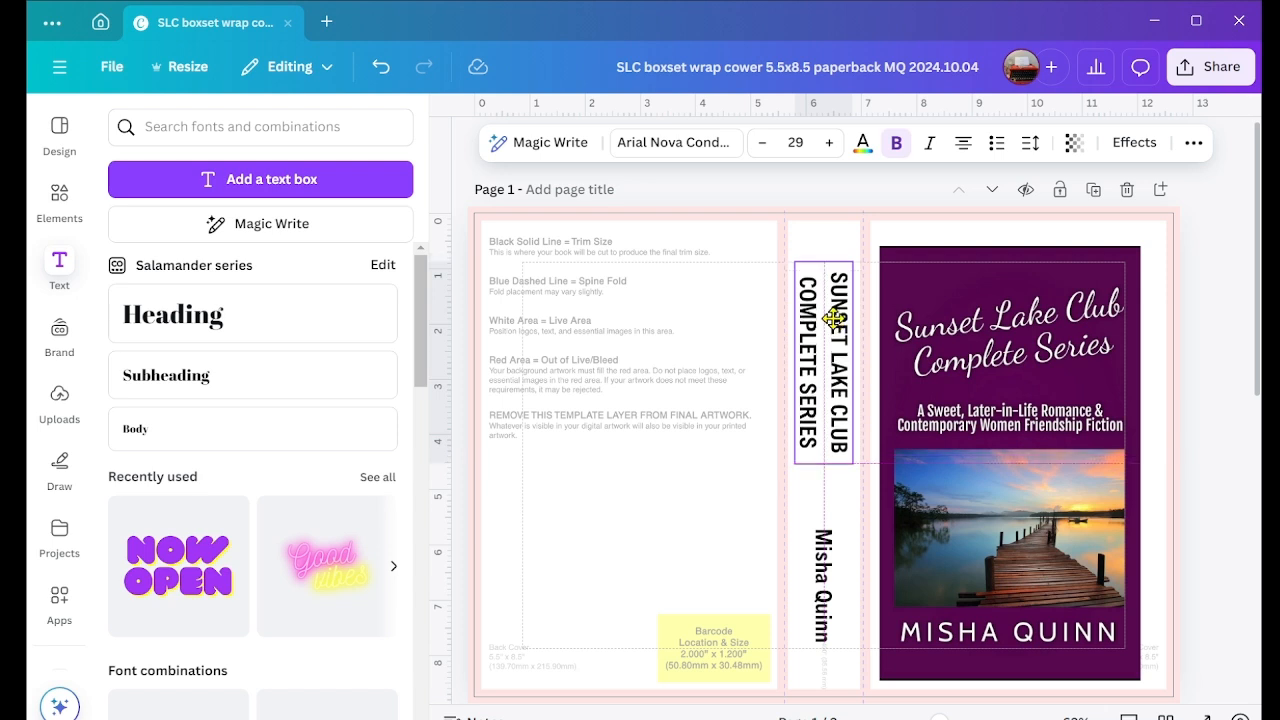
left_click_drag(833, 318, 833, 318)
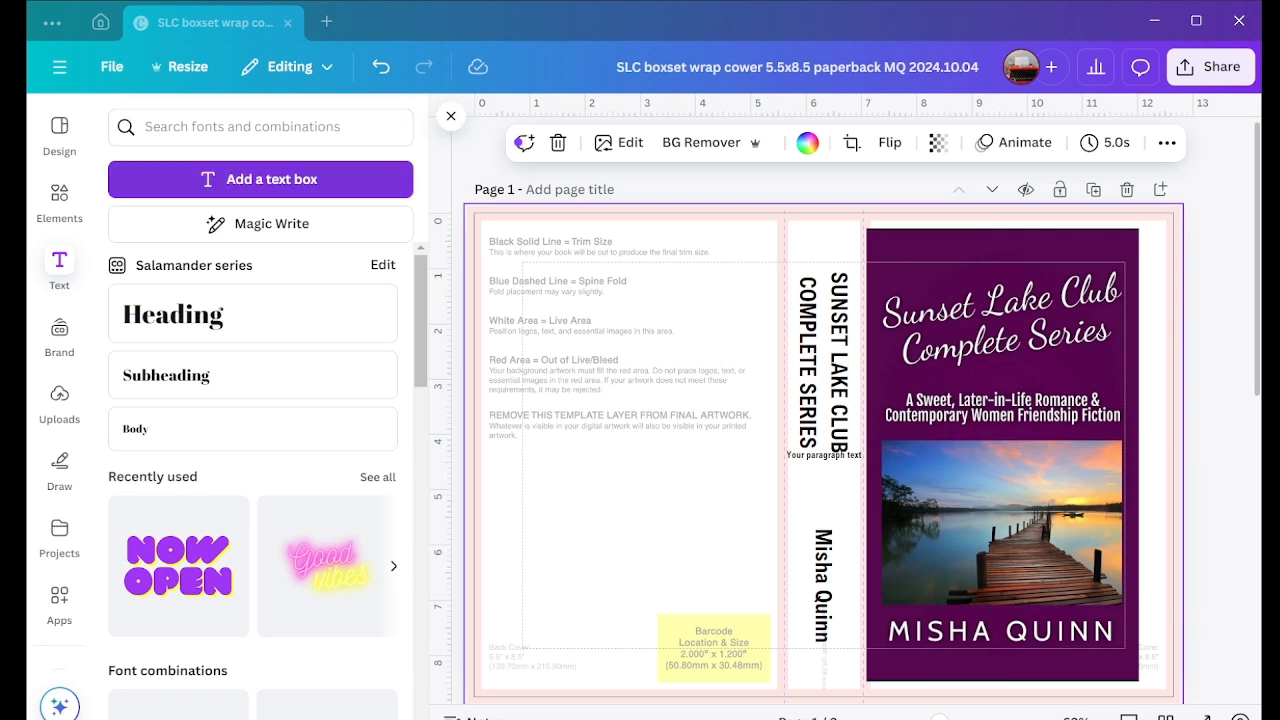
Step: Paste the ABOUT THE AUTHOR text and the Sunset Lake Club series description into separate new text boxes on page 1
left_click(280, 190)
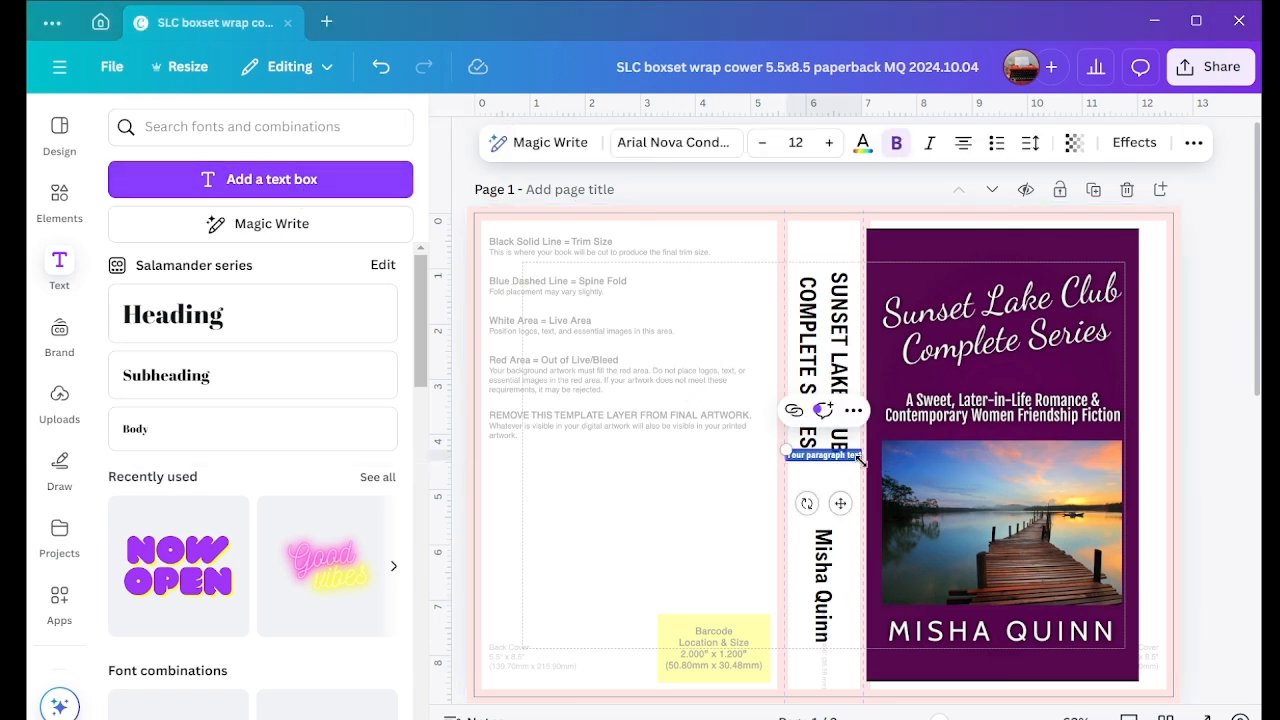
type("ABOUT THE AUTHOR Misha Quinn is an independent author from Finland who has published over 25 contemporary and fantasy romance stories. Author's website: www.mishaquinn.com")
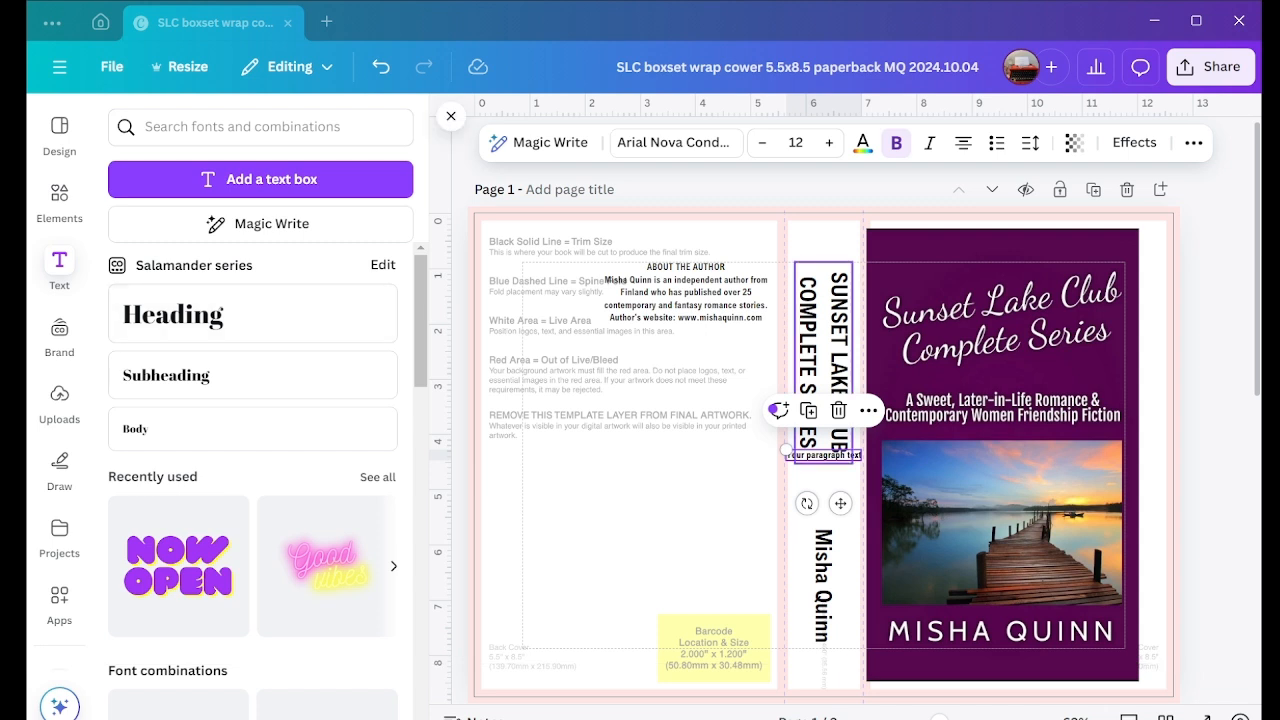
double_click(824, 456)
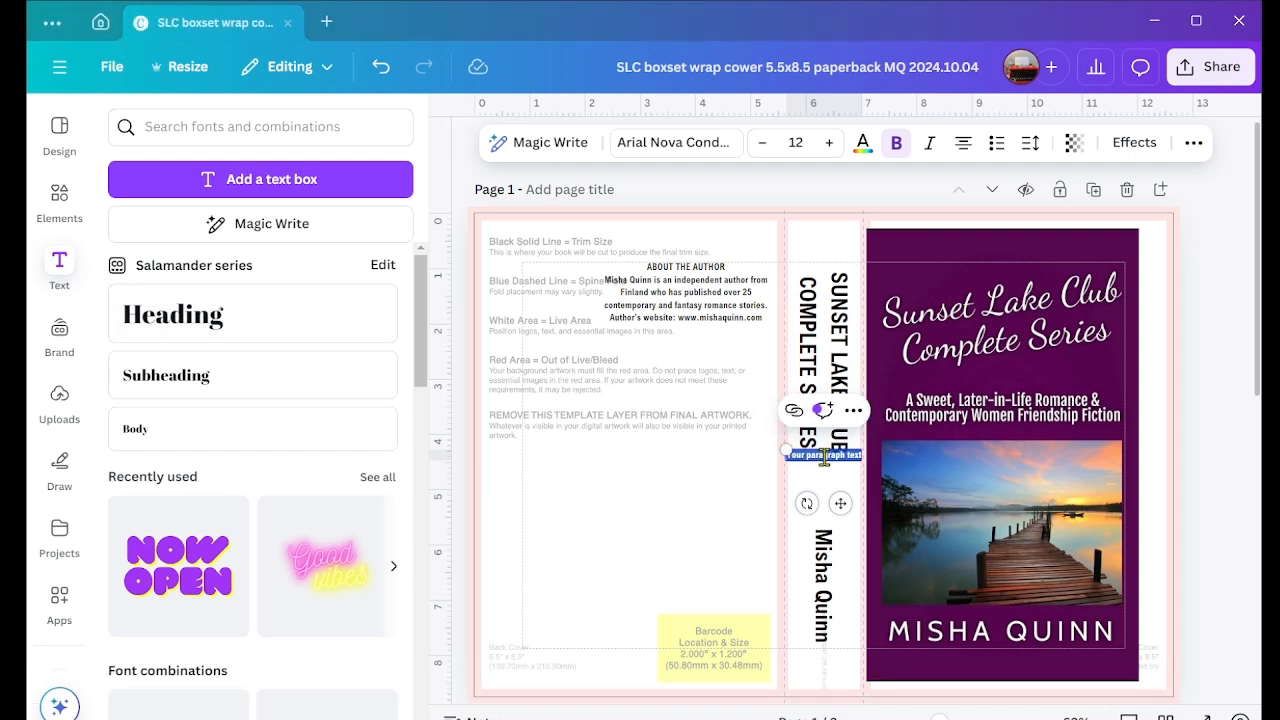
type("SUNSET LAKE CLUB COMPLETE SERIES  Follow Ellen, Betty, and Lori as they navigate love, friendship, and fresh starts in the \"Sunset Lake Club Series\". These three women, starting over later in life, search for happiness, face life's challenges, and support each other through it all.  With hope and resilience, they take on new beginnings, find unexpected love, and experience adventures where age is just a number. Their journeys may not always be easy, but their strength and determination will remind you that it's never too late for a second chance.  Sunset Lake Club - a sweet later-in-life contemporary romance series (complete)  Stories of women who, at a mature age, are searching for their happiness.  1. Women's Secrets 2. Anything Can Happen 3. Our Chance to Love 4. Love is Everything")
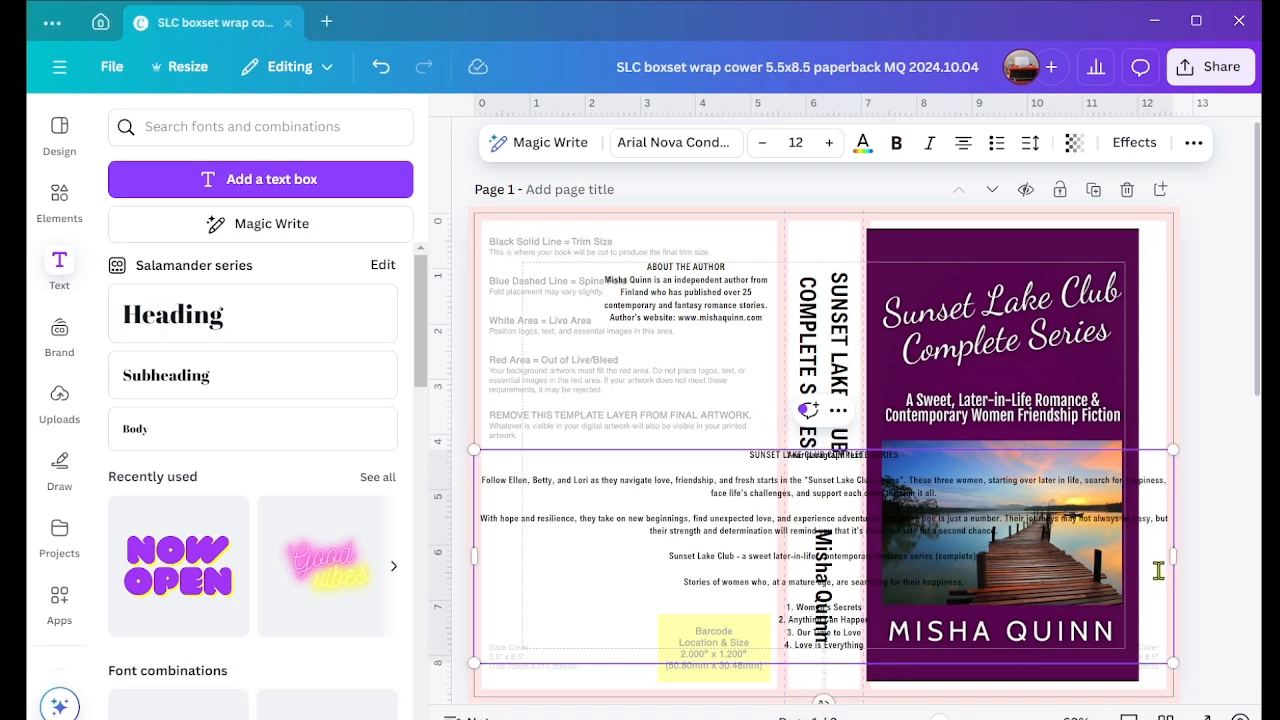
Step: Narrow the series description box to fit the back cover area and justify all of its text
left_click_drag(1173, 556, 705, 442)
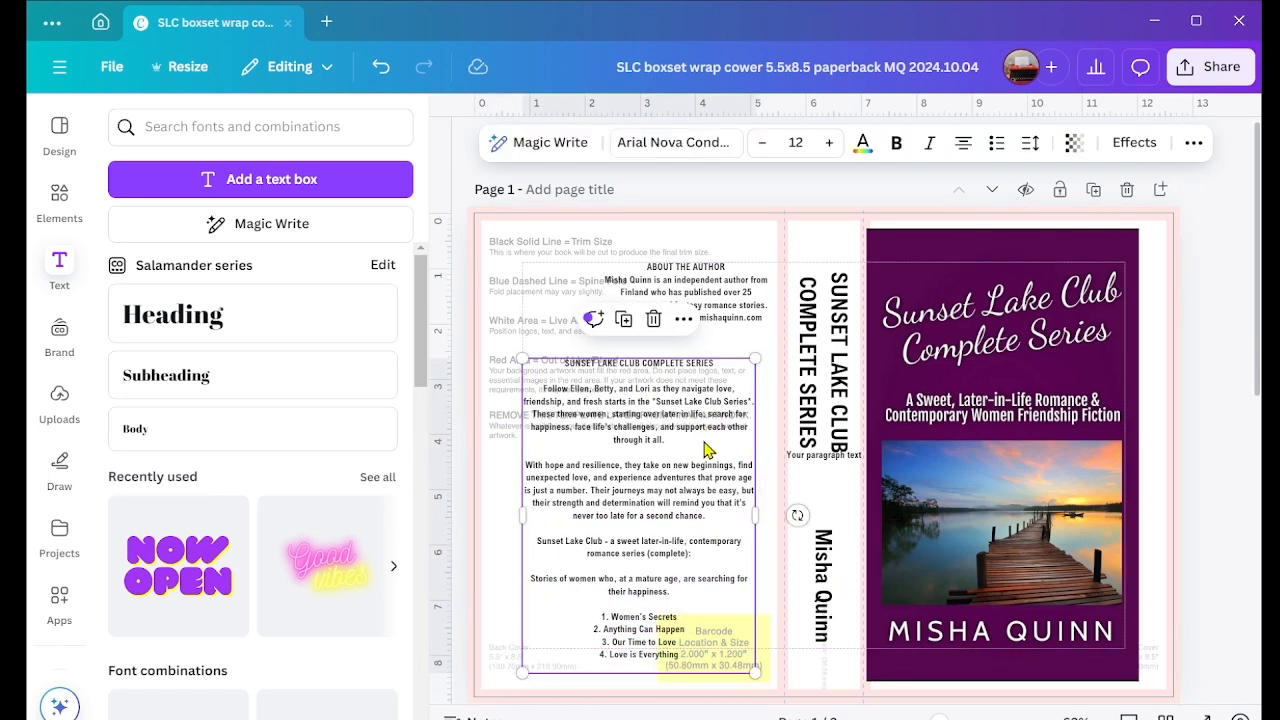
left_click(704, 442)
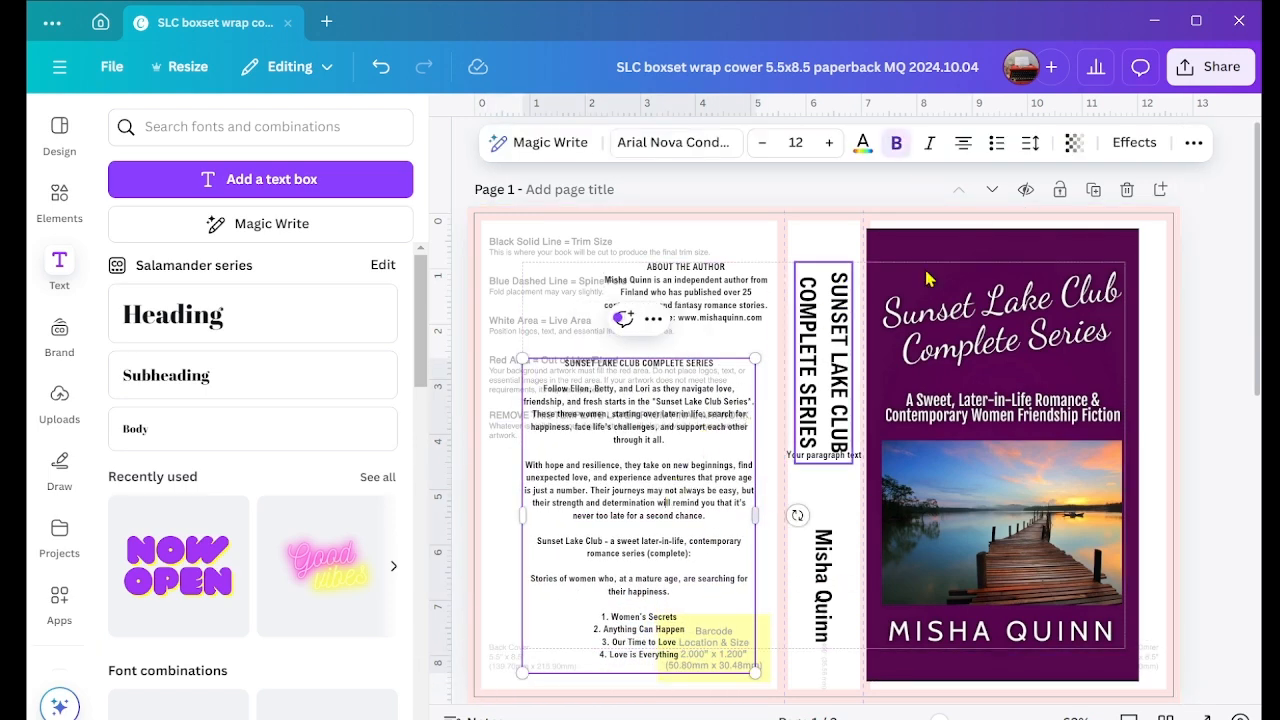
left_click(963, 143)
left_click(963, 143)
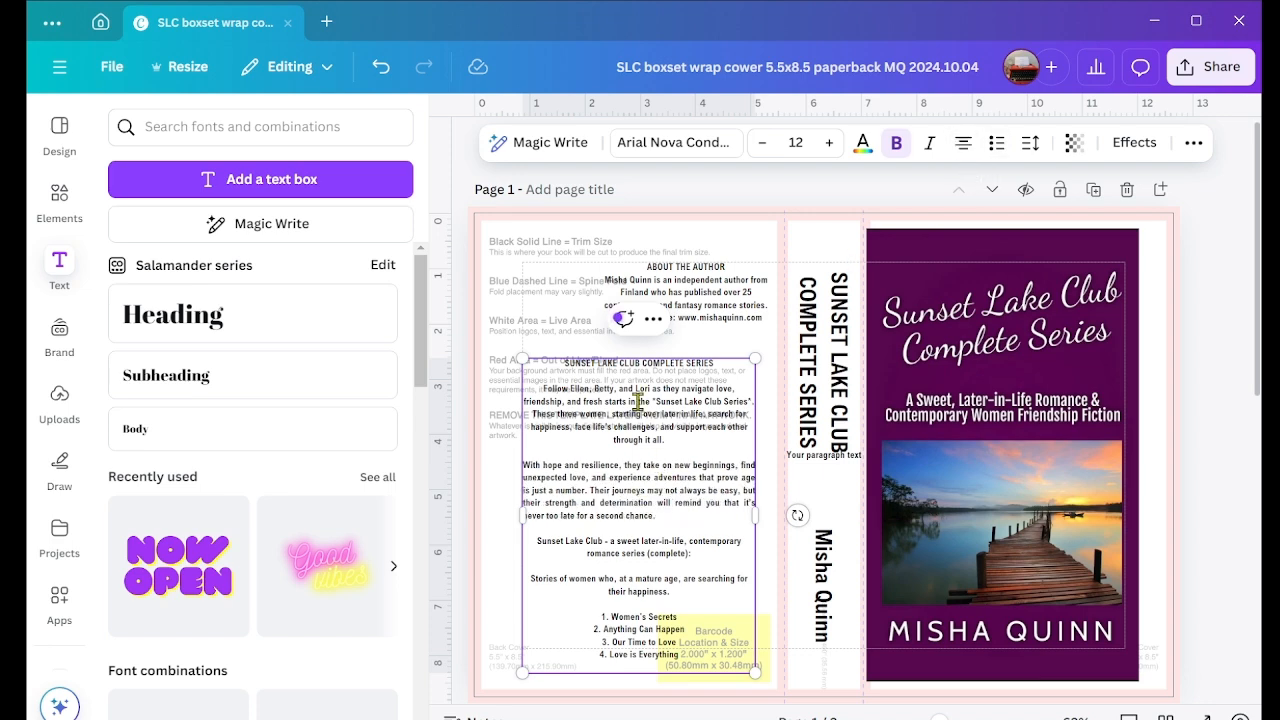
key("ctrl+a")
left_click(963, 143)
left_click(963, 143)
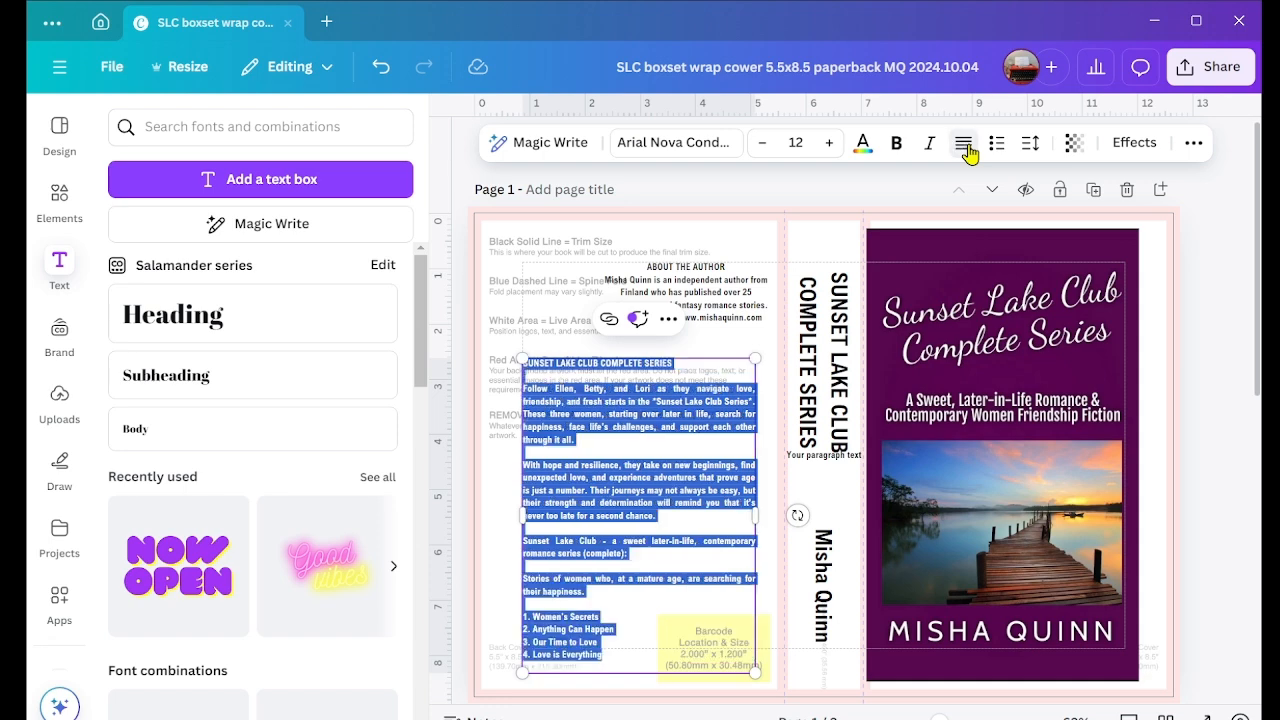
Step: Scale the series description box down to about 3.9 x 5.3 inches, with text size 11.1, within the back cover's guides
left_click(755, 345)
left_click(603, 668)
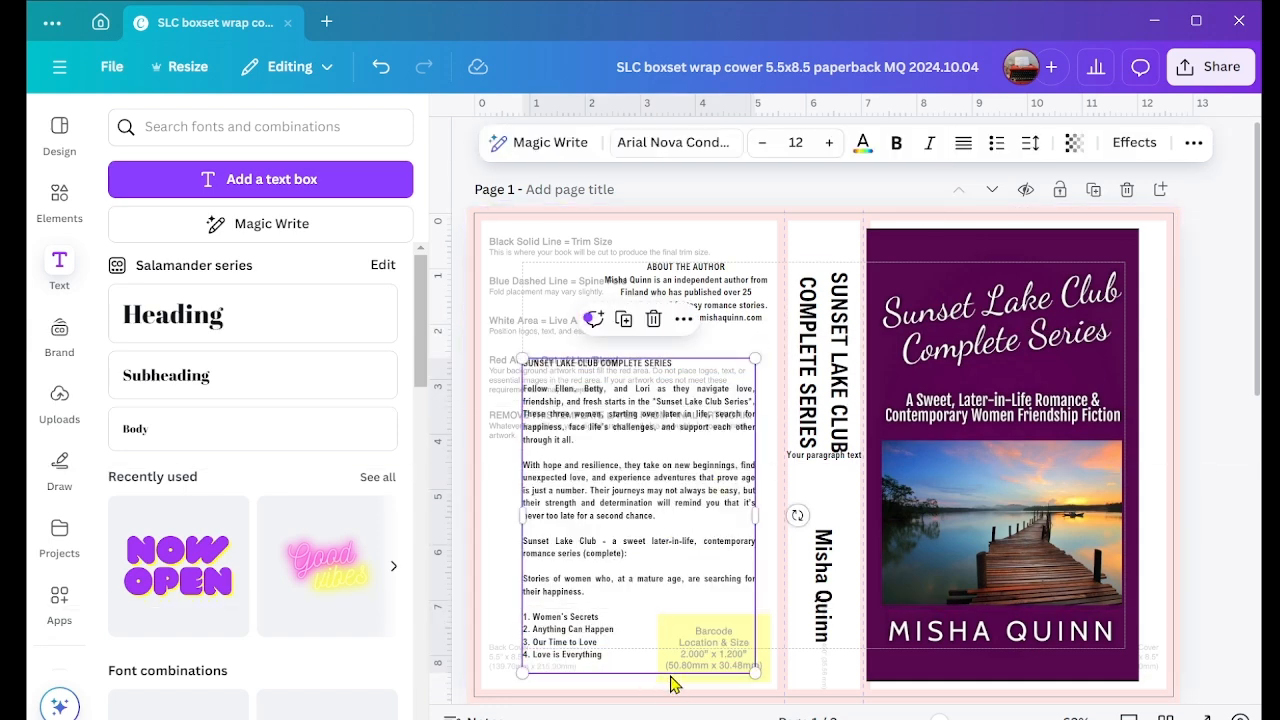
left_click_drag(754, 669, 736, 647)
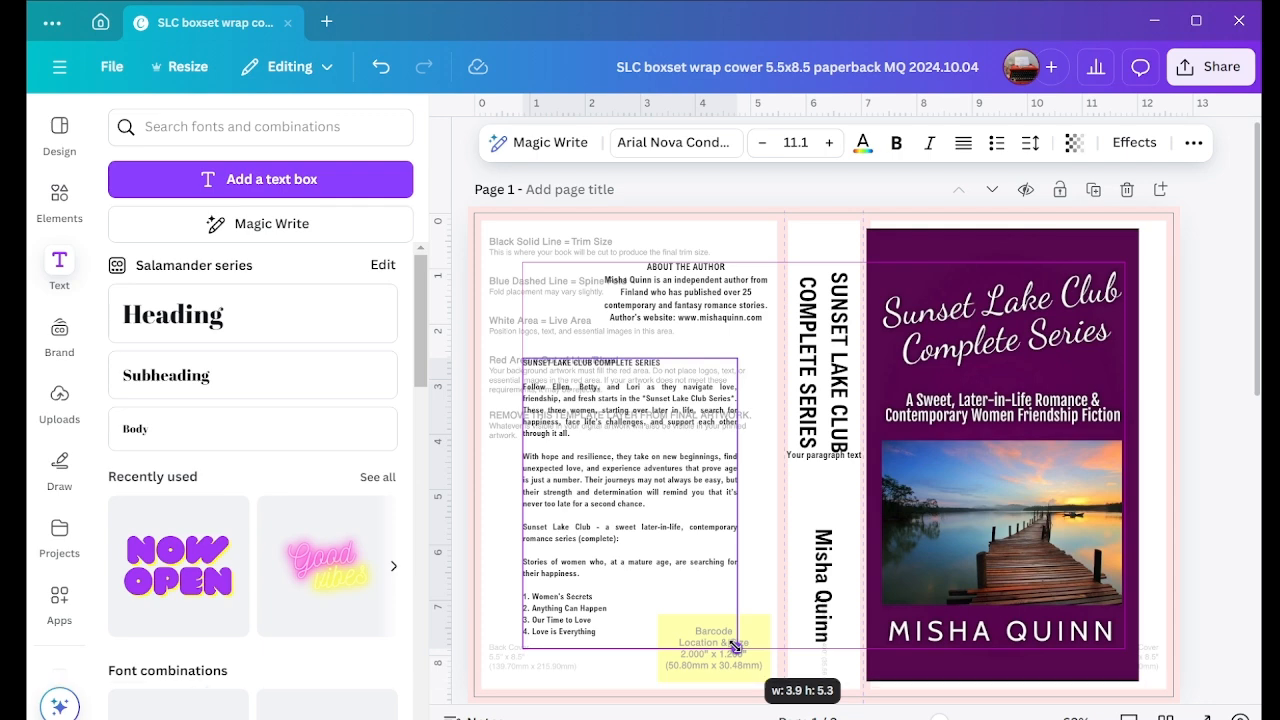
Step: Widen the series description box to the back cover's inner guide and left-align the ABOUT THE AUTHOR text
left_click_drag(737, 499, 769, 512)
left_click(734, 297)
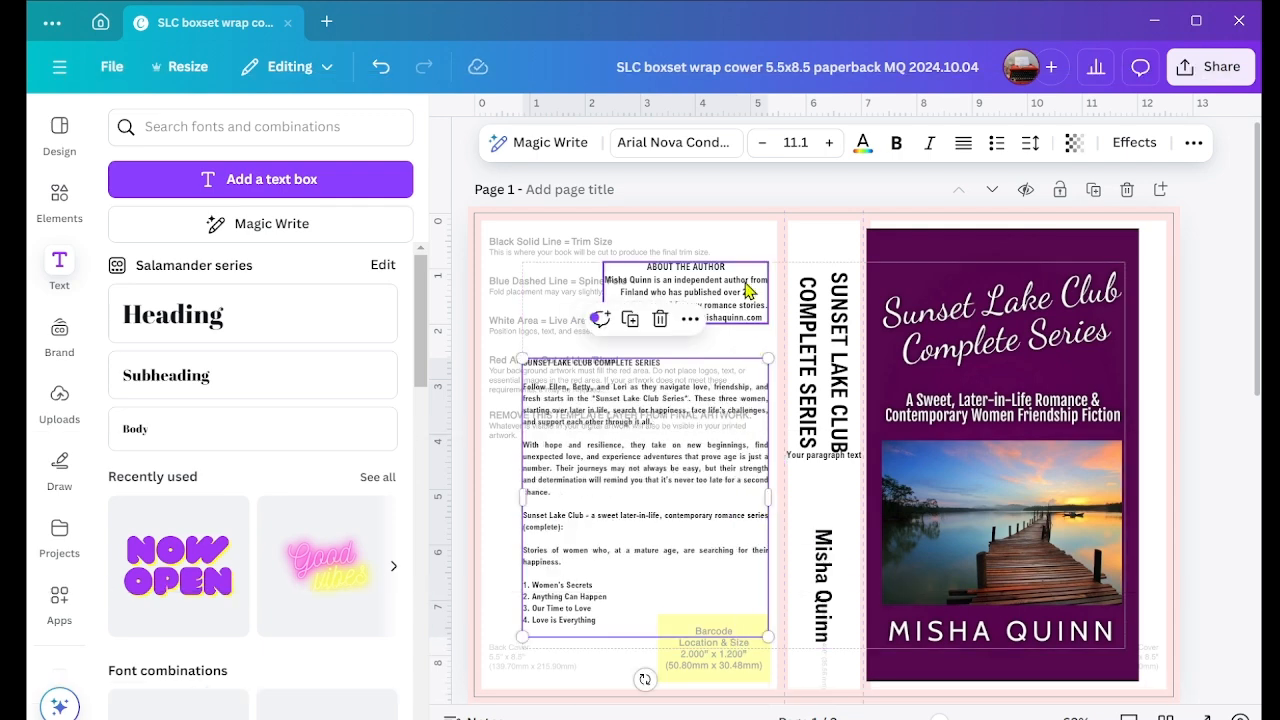
left_click(963, 146)
left_click(668, 490)
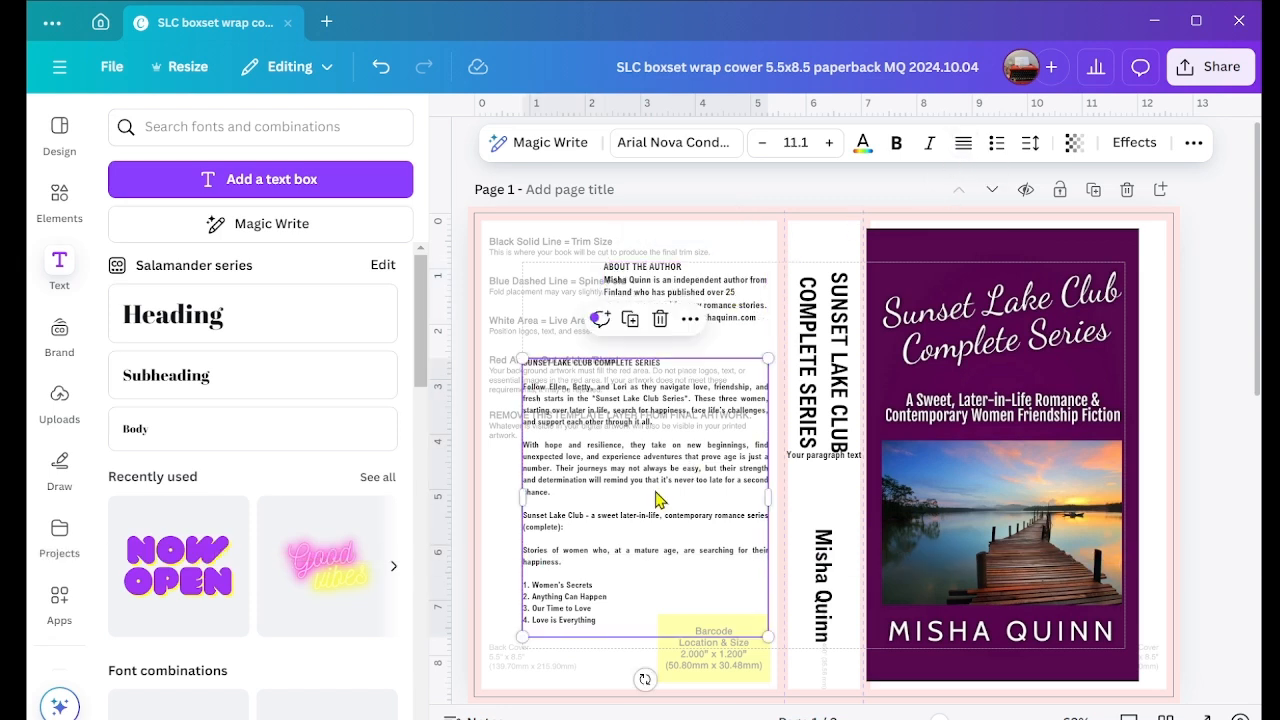
left_click(557, 290)
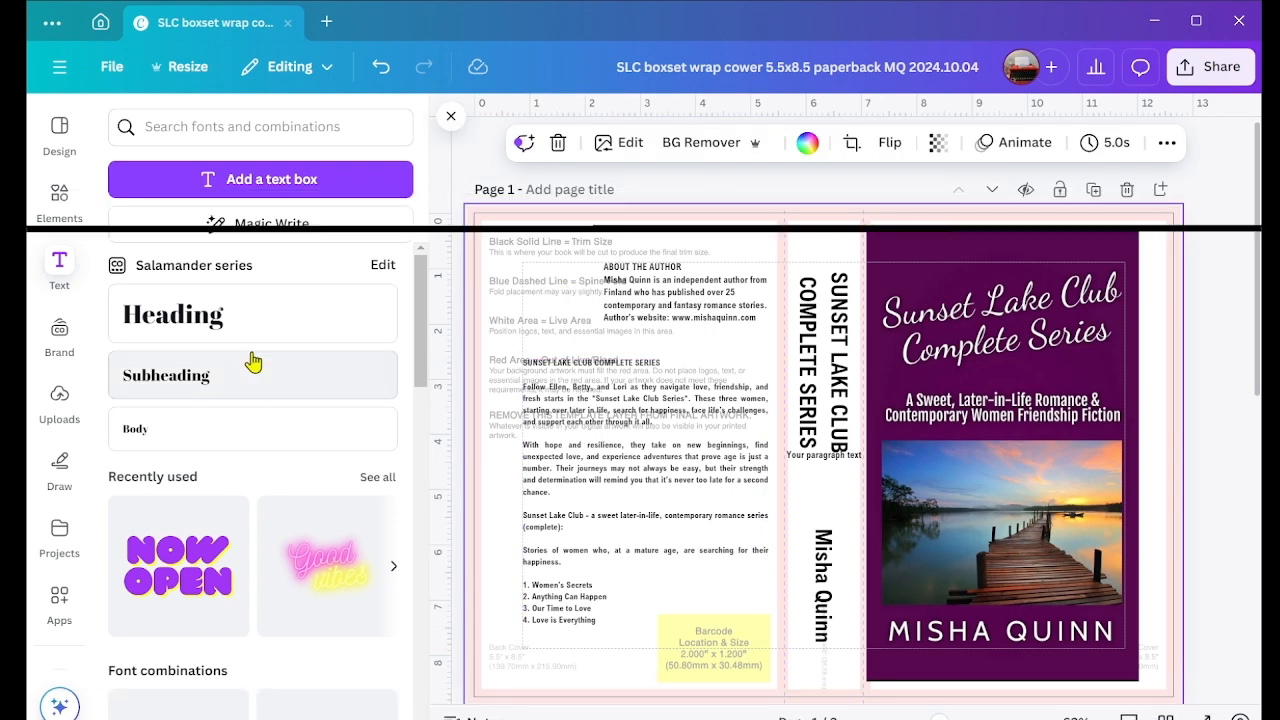
Step: Add the uploaded red typewriter photo, scale it to about 1.4 x 1.1 inches, and place it beside the ABOUT THE AUTHOR text
left_click(54, 405)
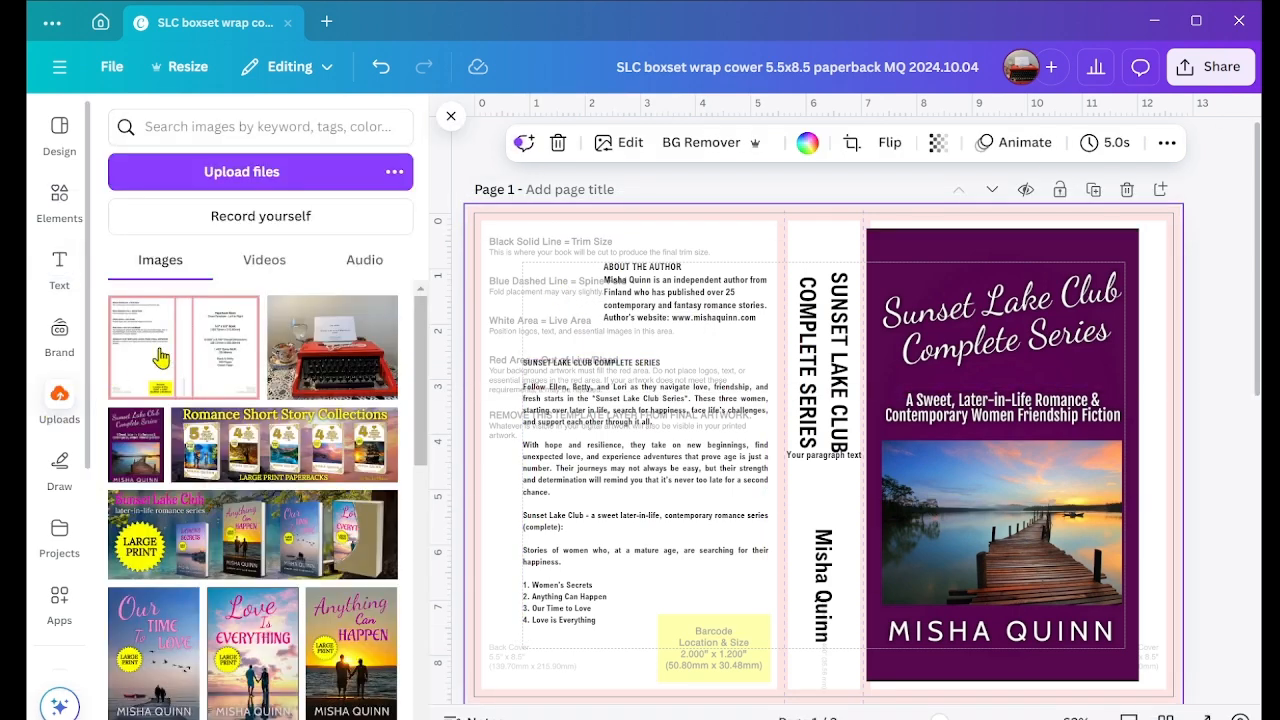
left_click(328, 348)
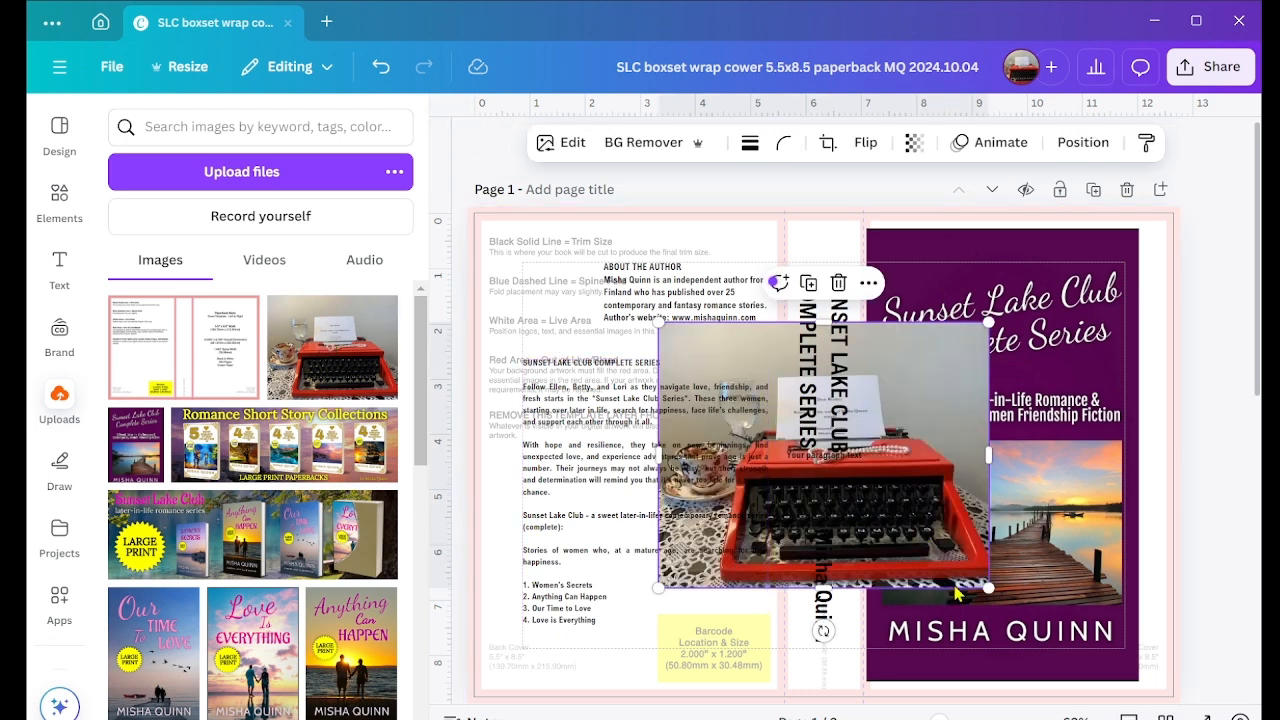
left_click_drag(990, 590, 581, 291)
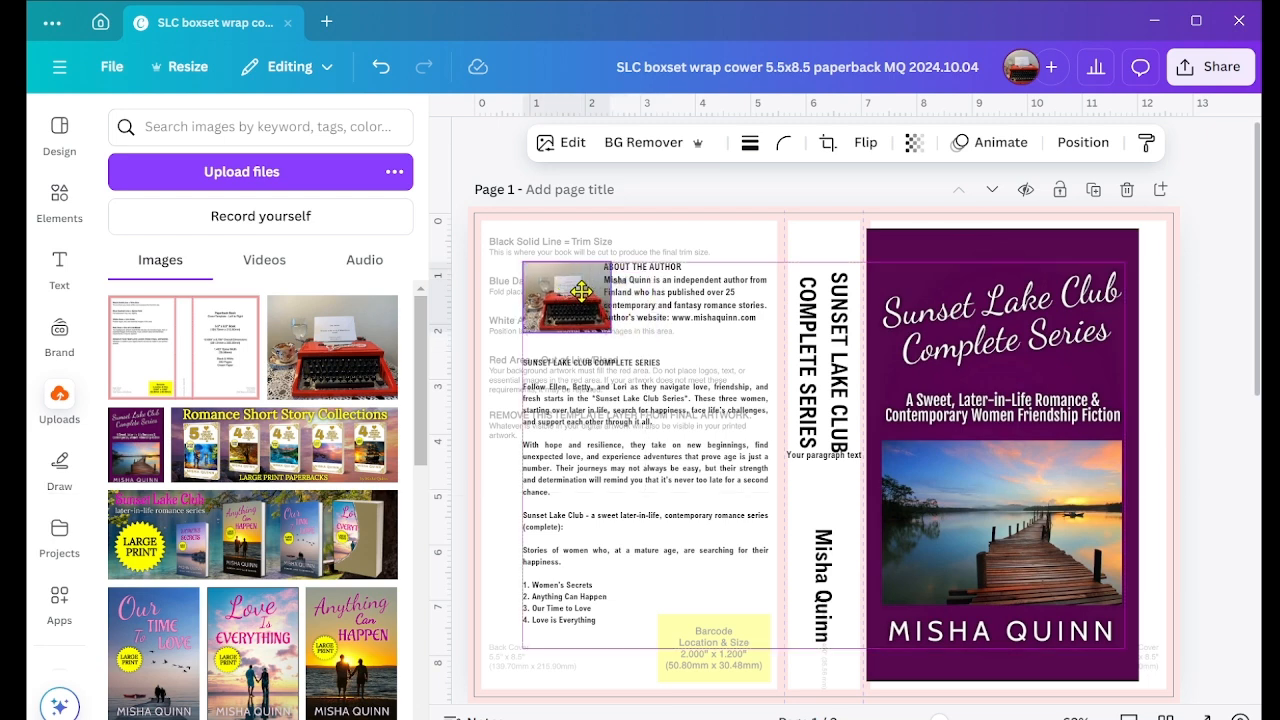
left_click_drag(611, 331, 597, 323)
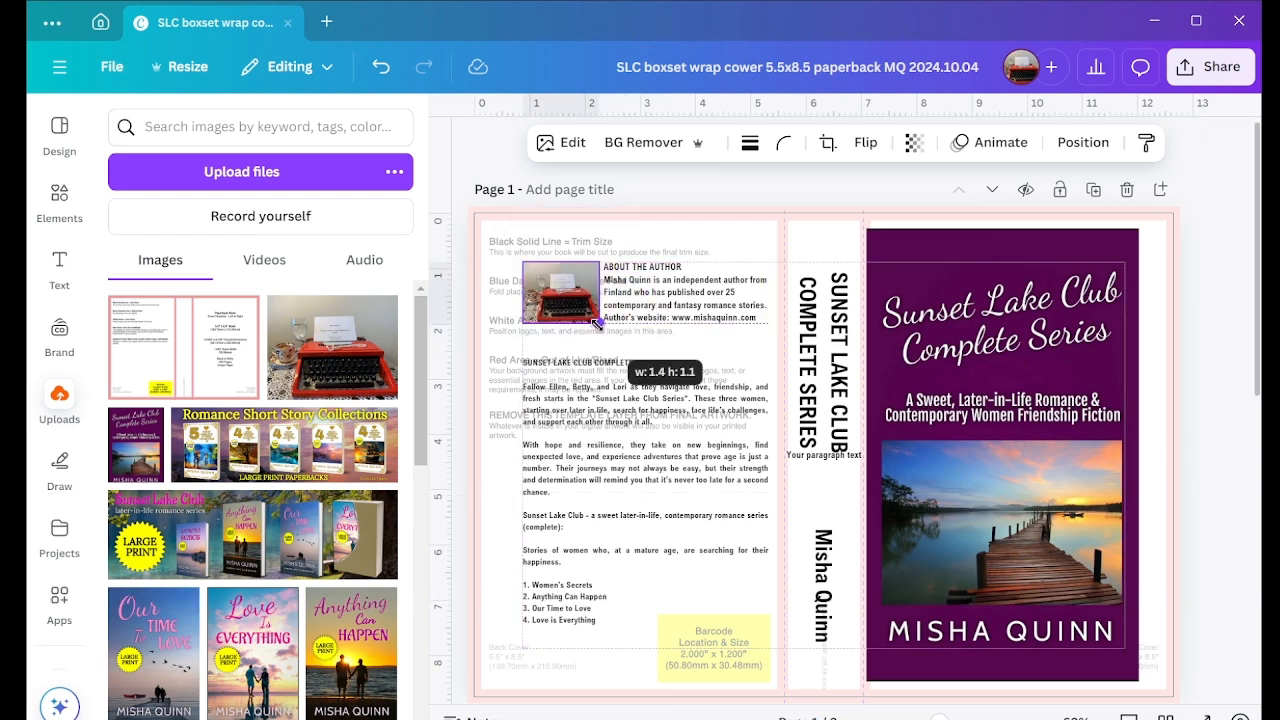
left_click(735, 358)
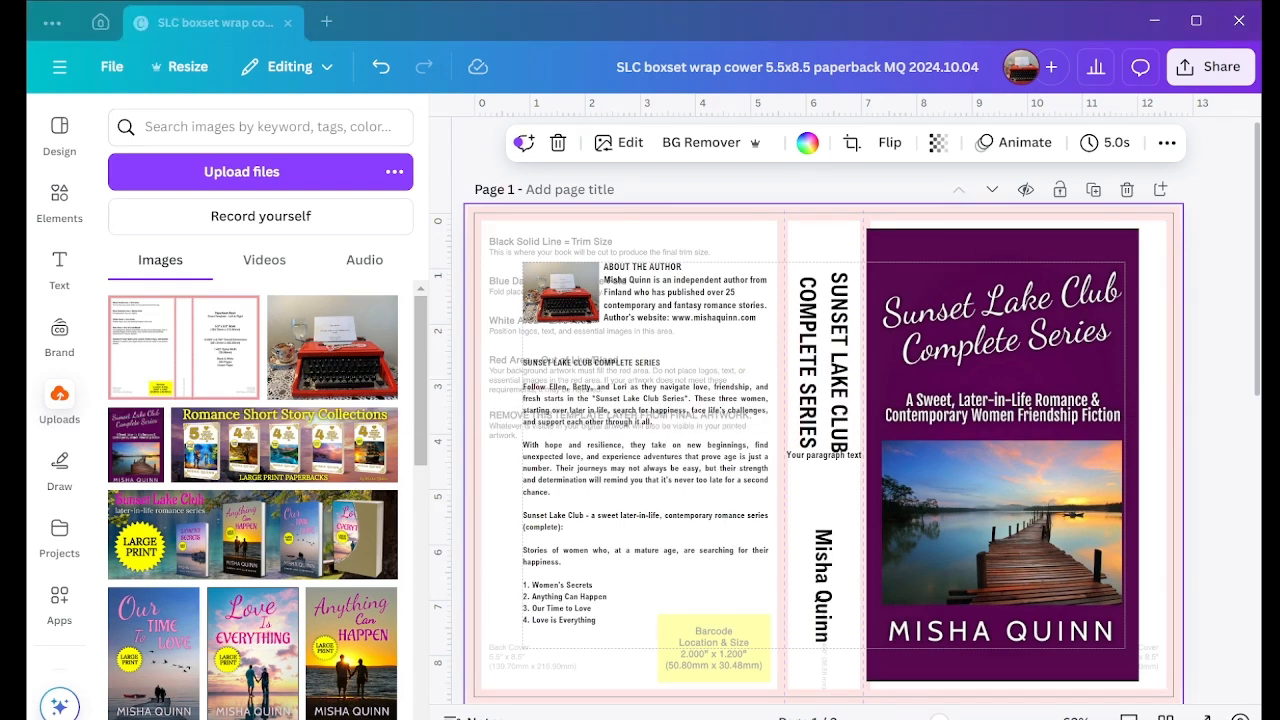
Step: Delete the leftover "Your paragraph text" placeholder from the spine
left_click(641, 405)
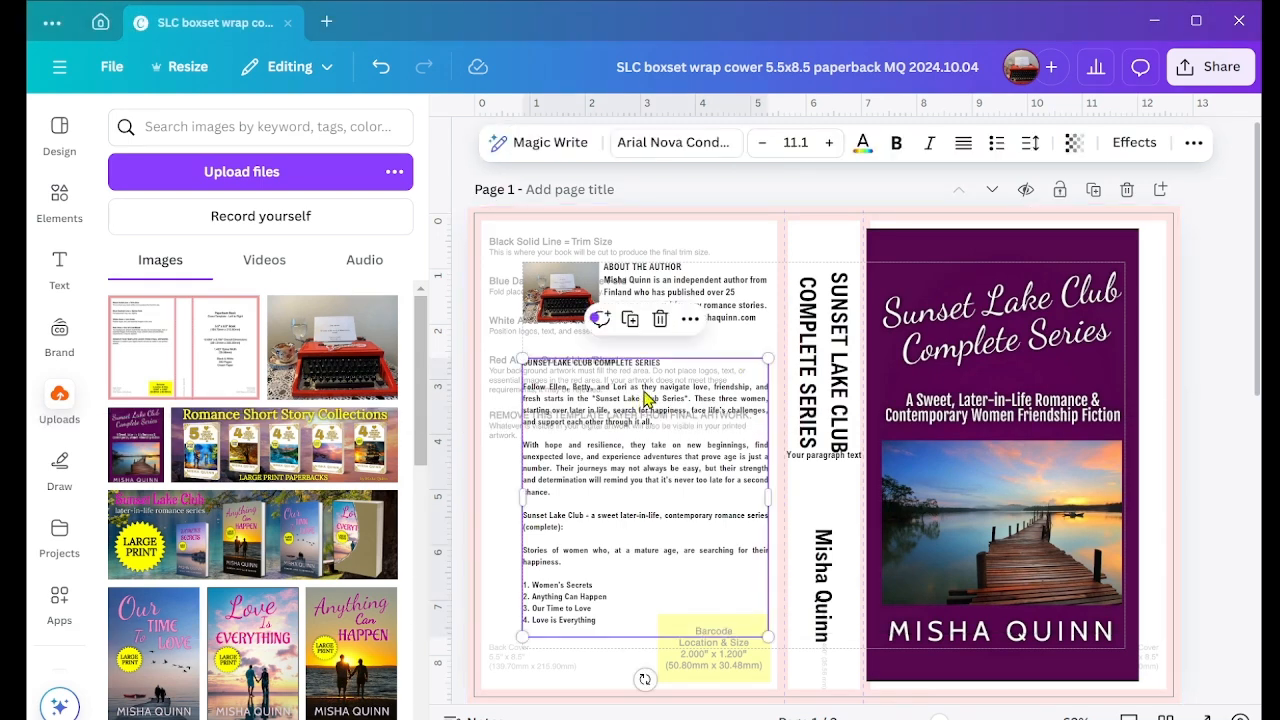
left_click(686, 350)
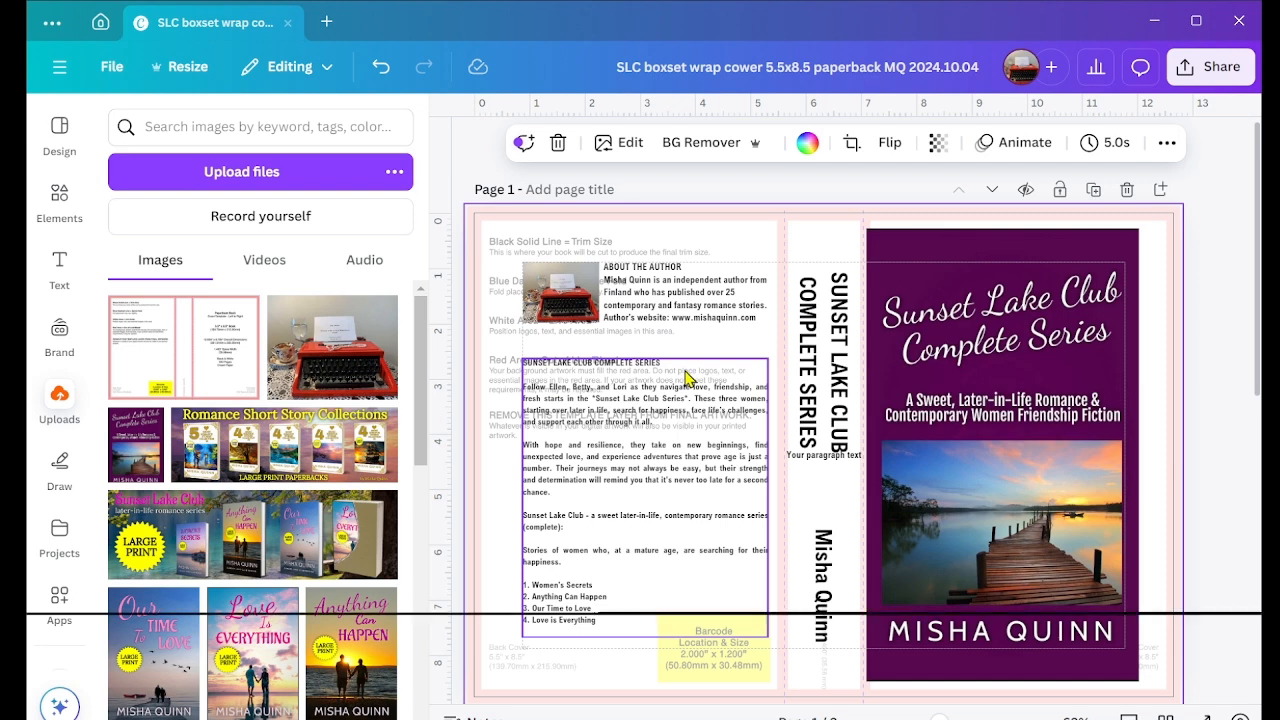
left_click(823, 456)
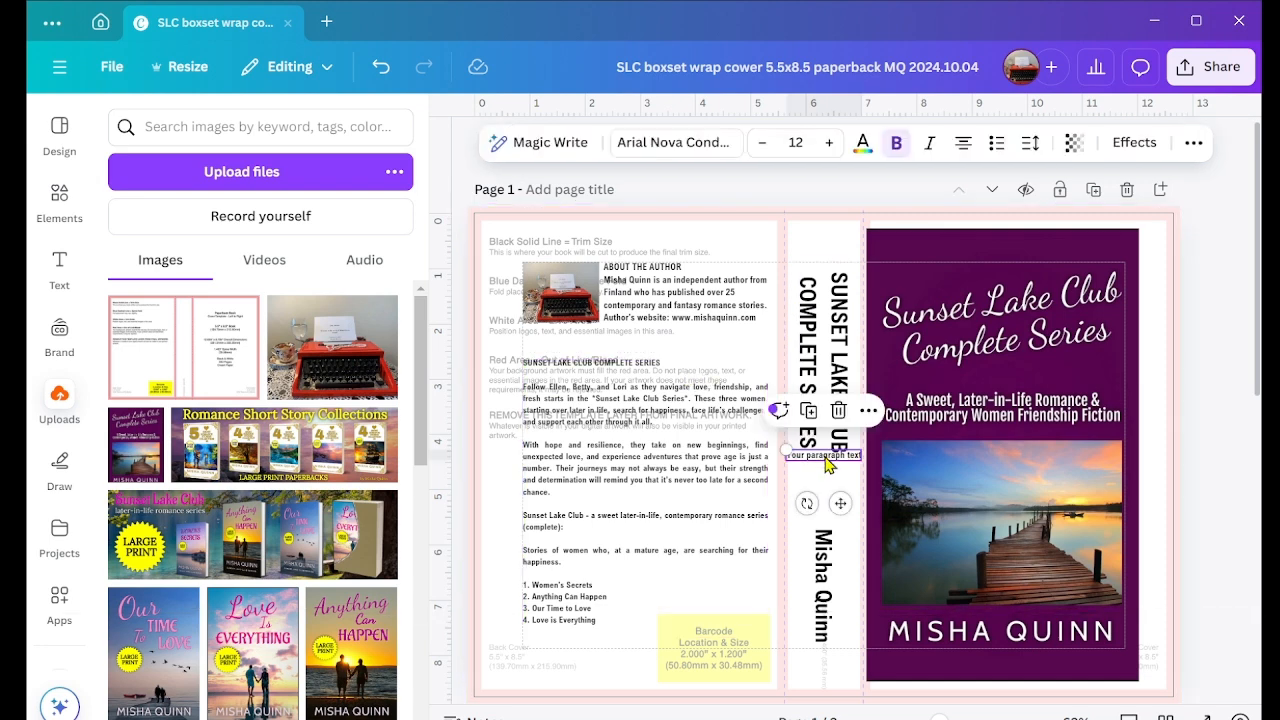
left_click(838, 411)
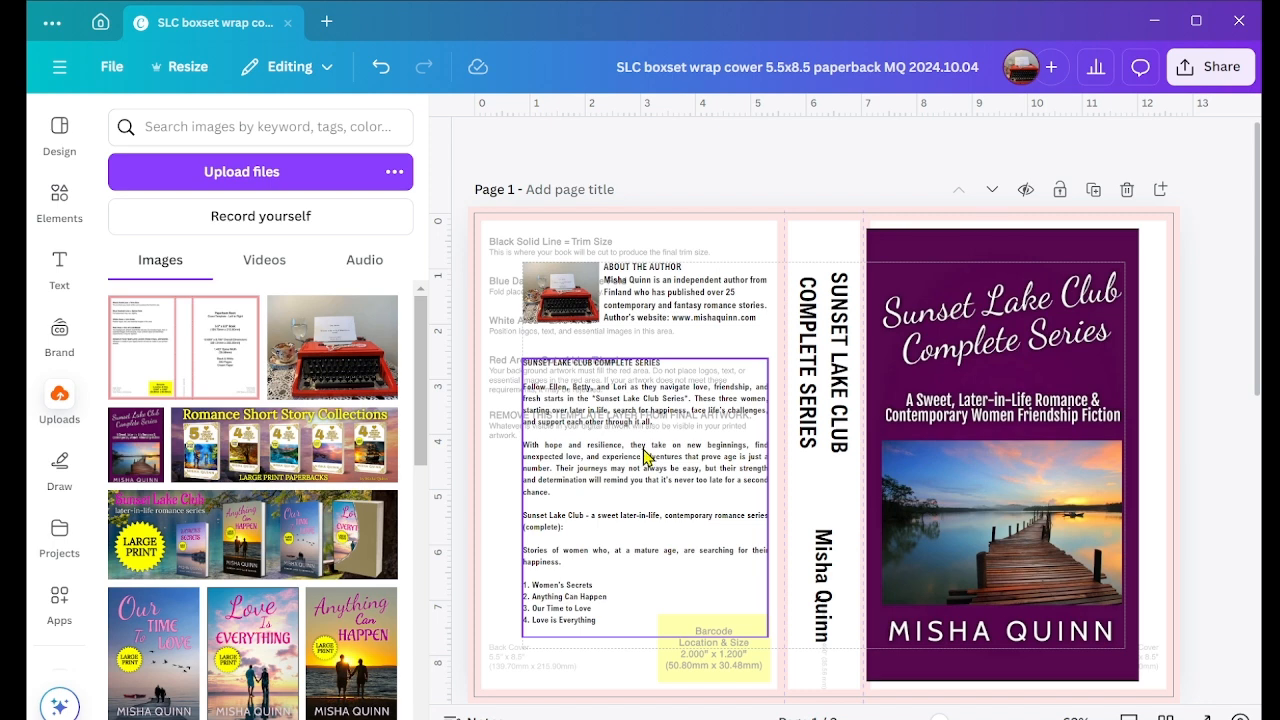
Step: Join the "Stories of women" paragraph to the text ending in "(complete):", lowercase its first letter, and move the description box slightly down
left_click(533, 560)
left_click(547, 550)
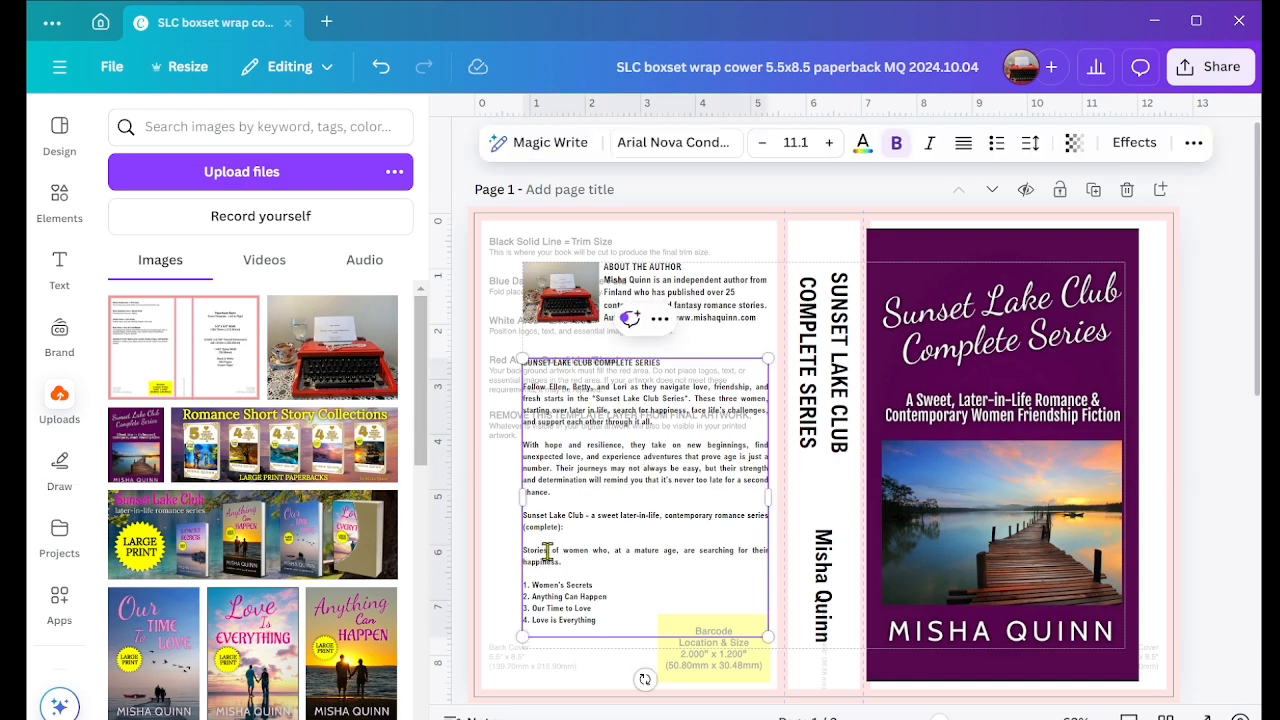
key("BackSpace")
key("BackSpace")
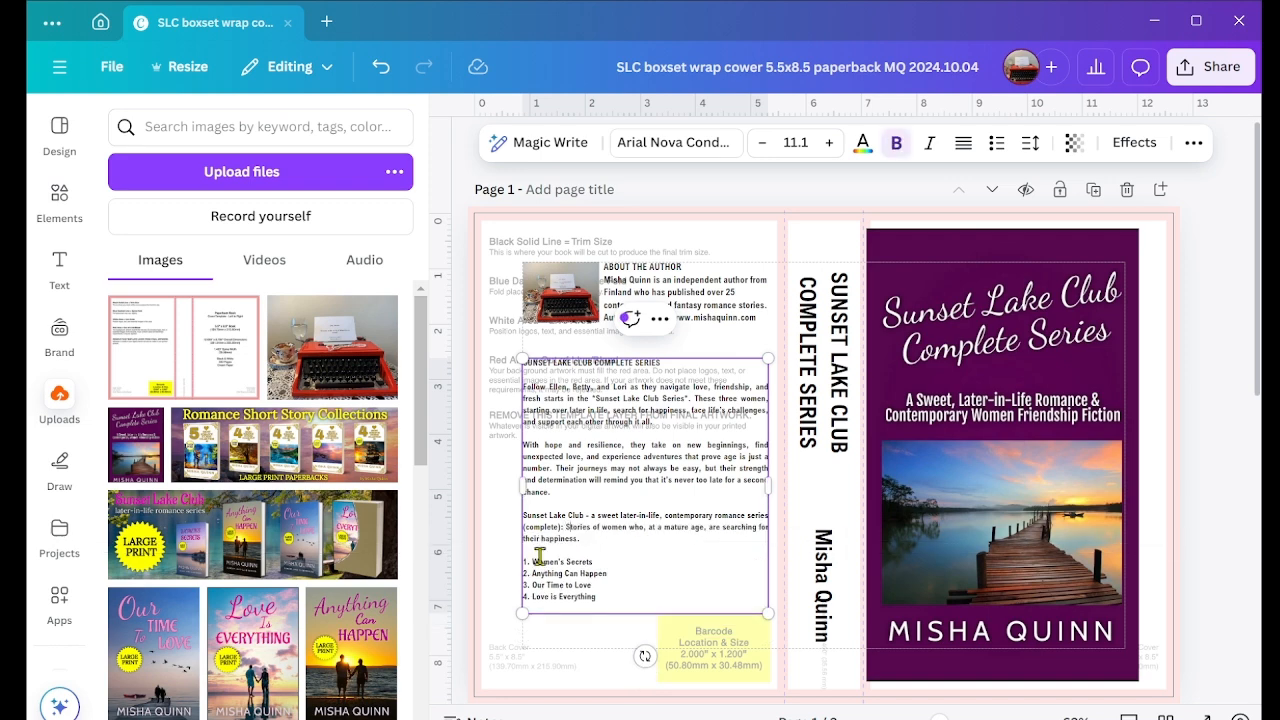
key("Delete")
type("s")
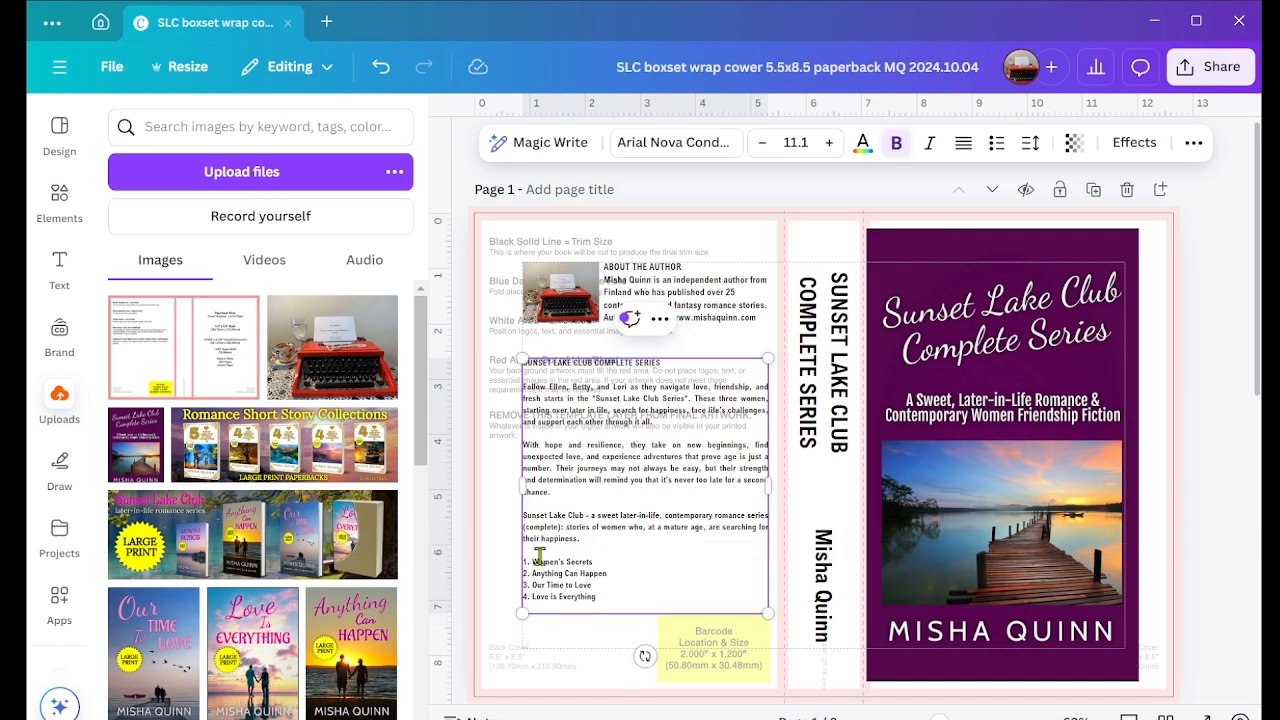
left_click(584, 642)
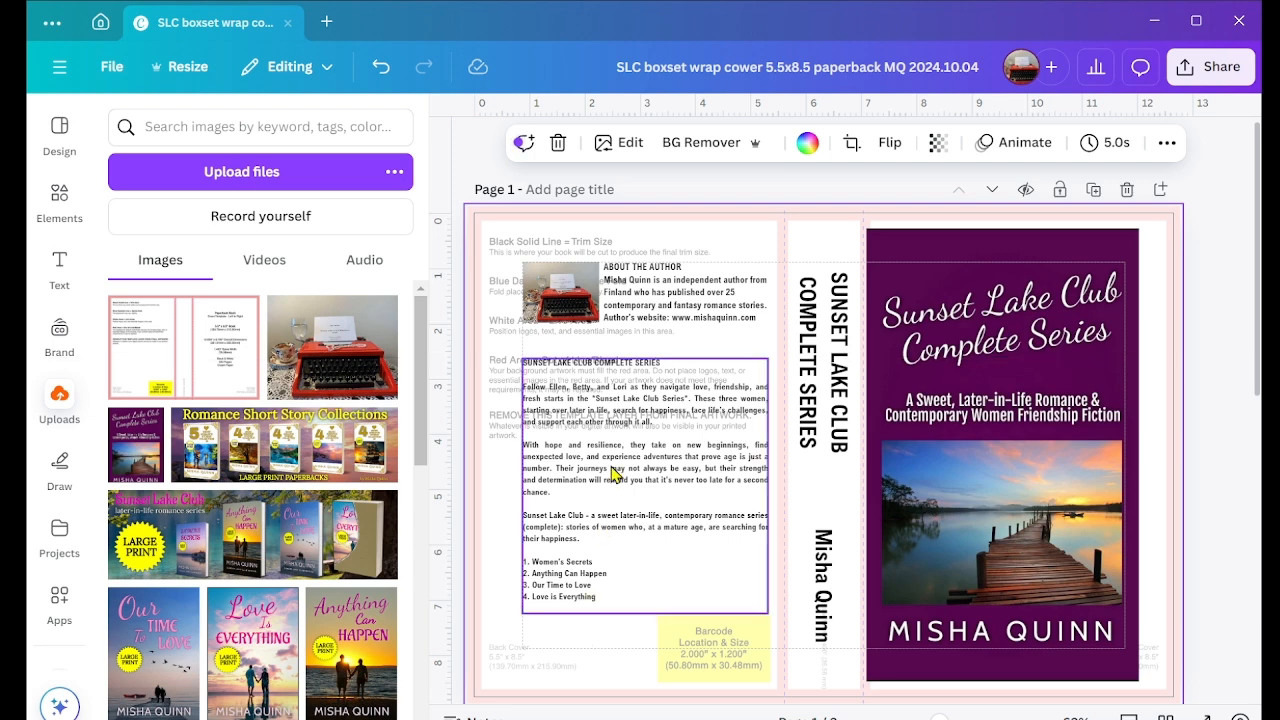
left_click_drag(610, 466, 612, 471)
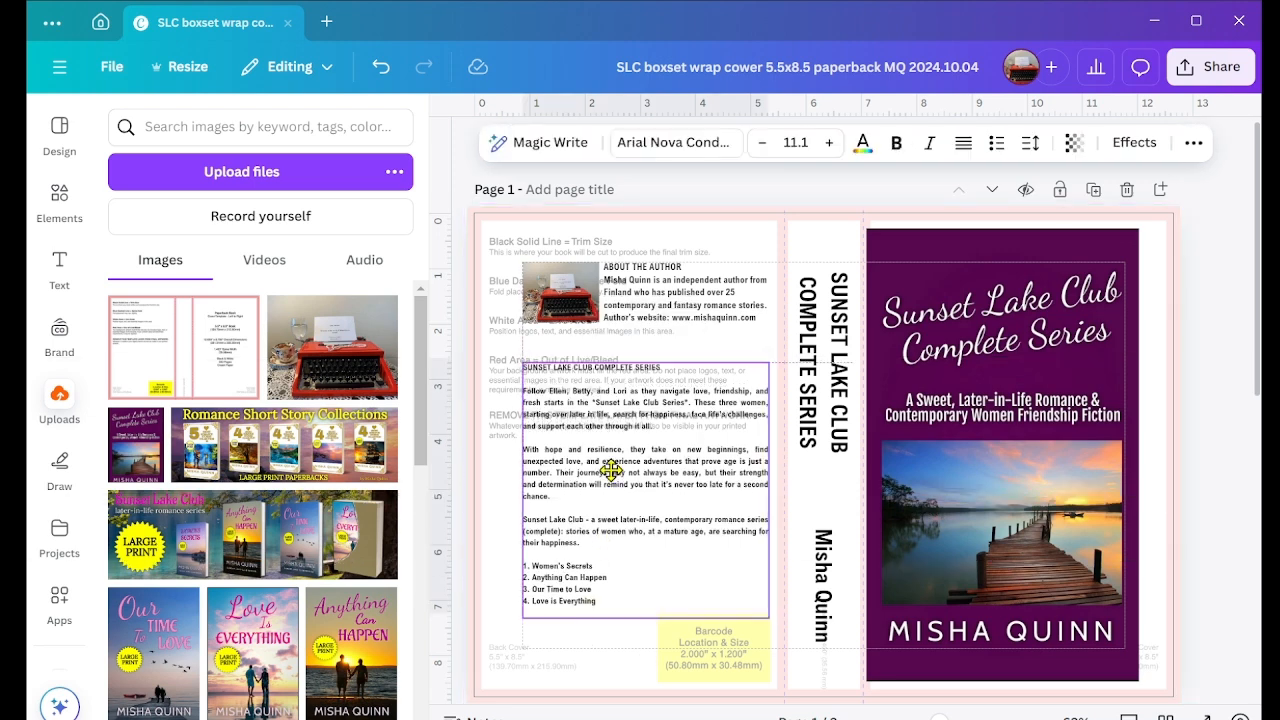
left_click(757, 245)
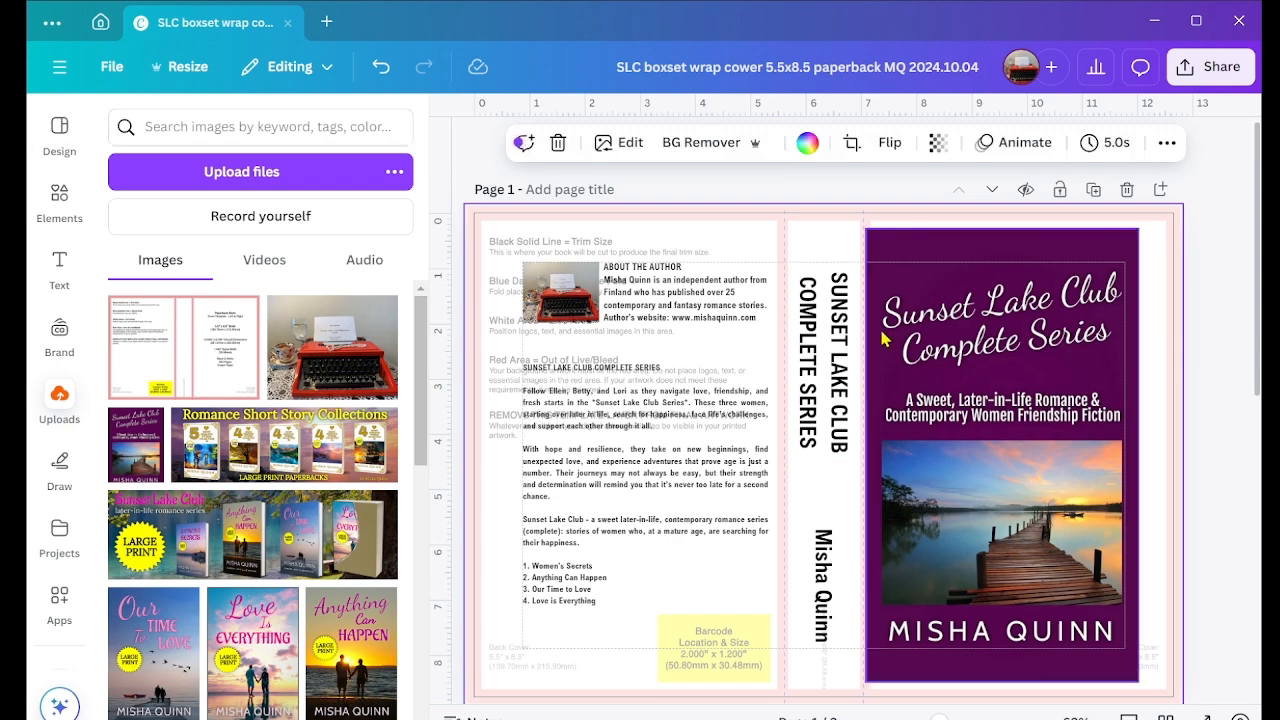
left_click_drag(939, 718, 942, 718)
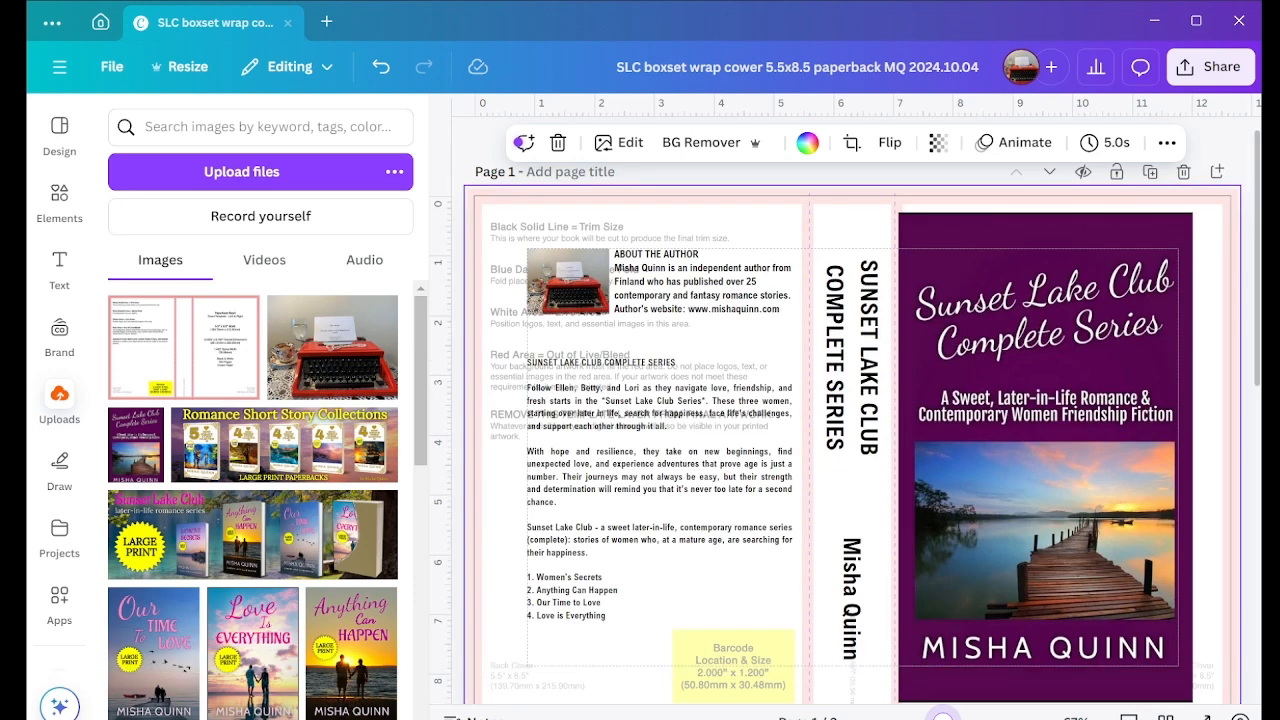
scroll(1155, 183, "down", 1)
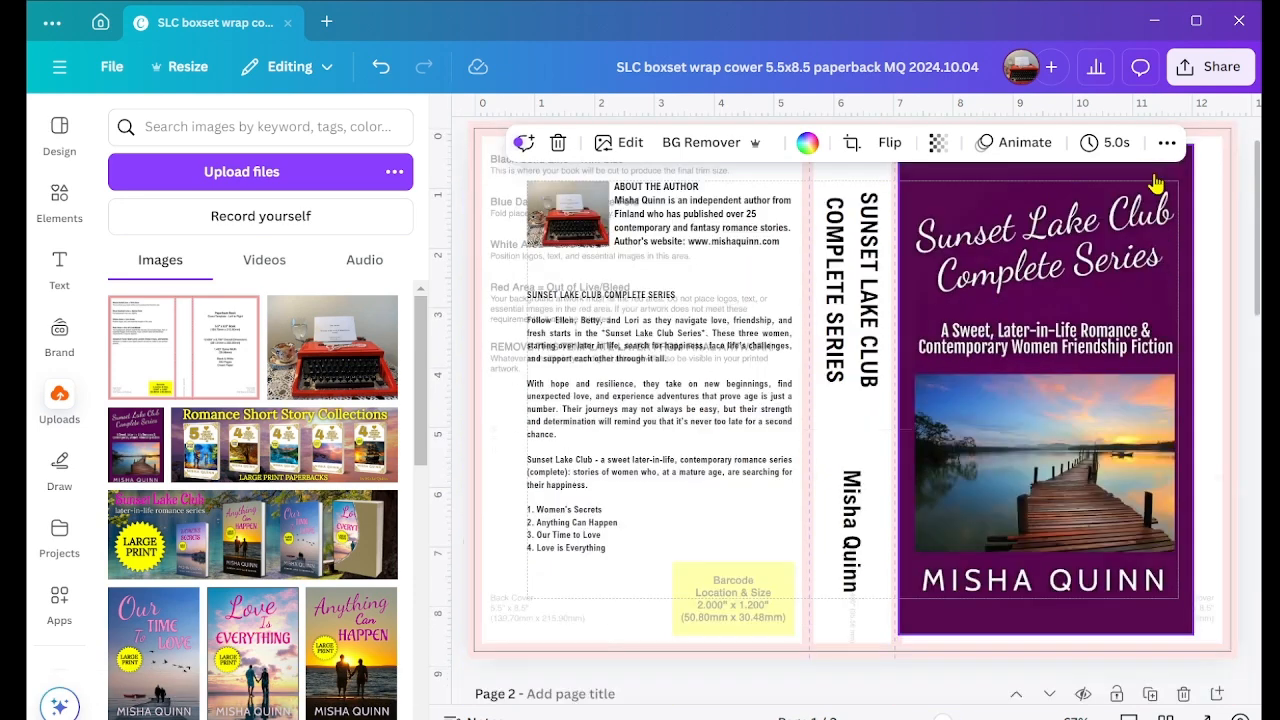
scroll(1155, 183, "down", 7)
scroll(826, 443, "up", 7)
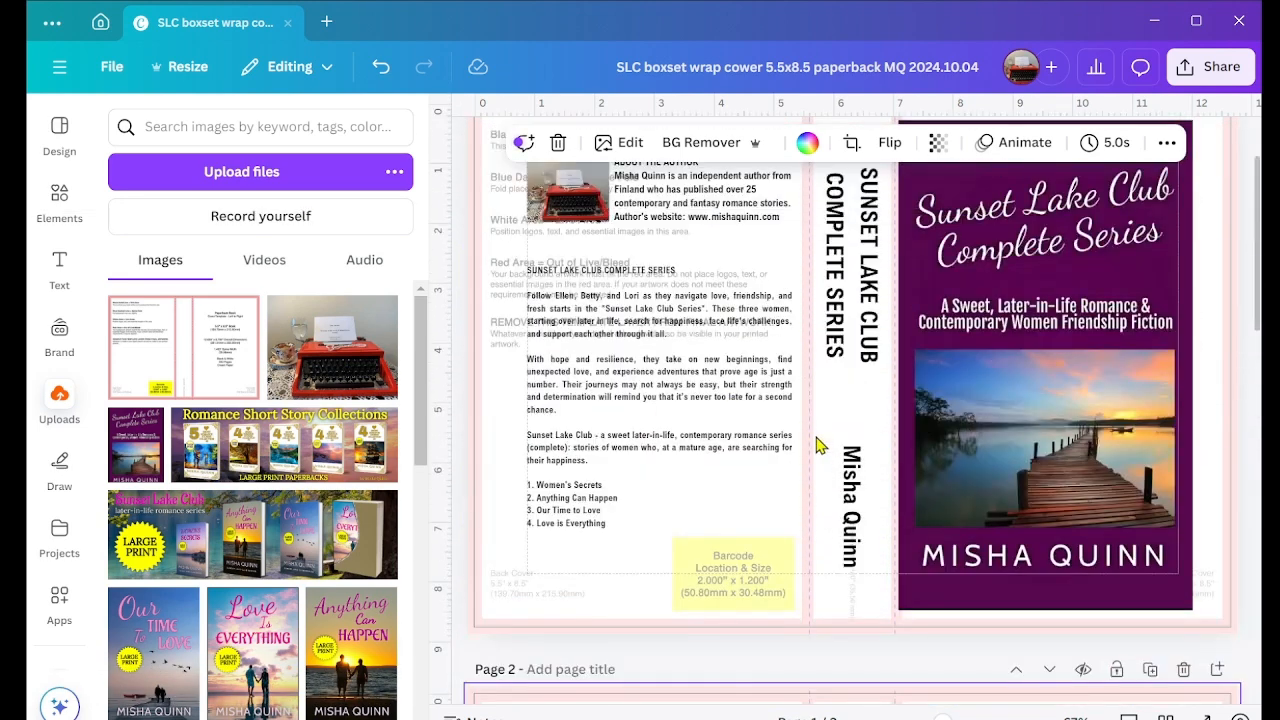
scroll(816, 445, "up", 2)
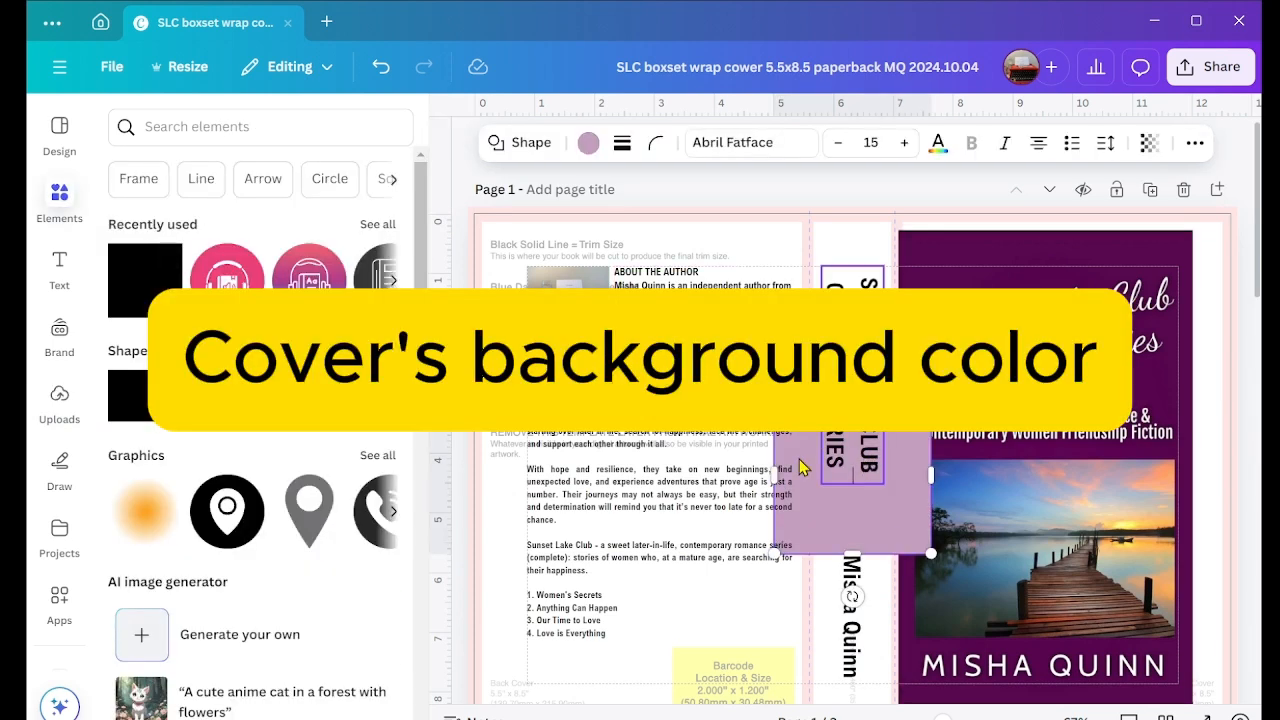
Step: Stretch the mauve square over the whole back cover and spine, past the outer bleed edges, to about 7.6 x 9.5 inches
left_click_drag(775, 475, 457, 466)
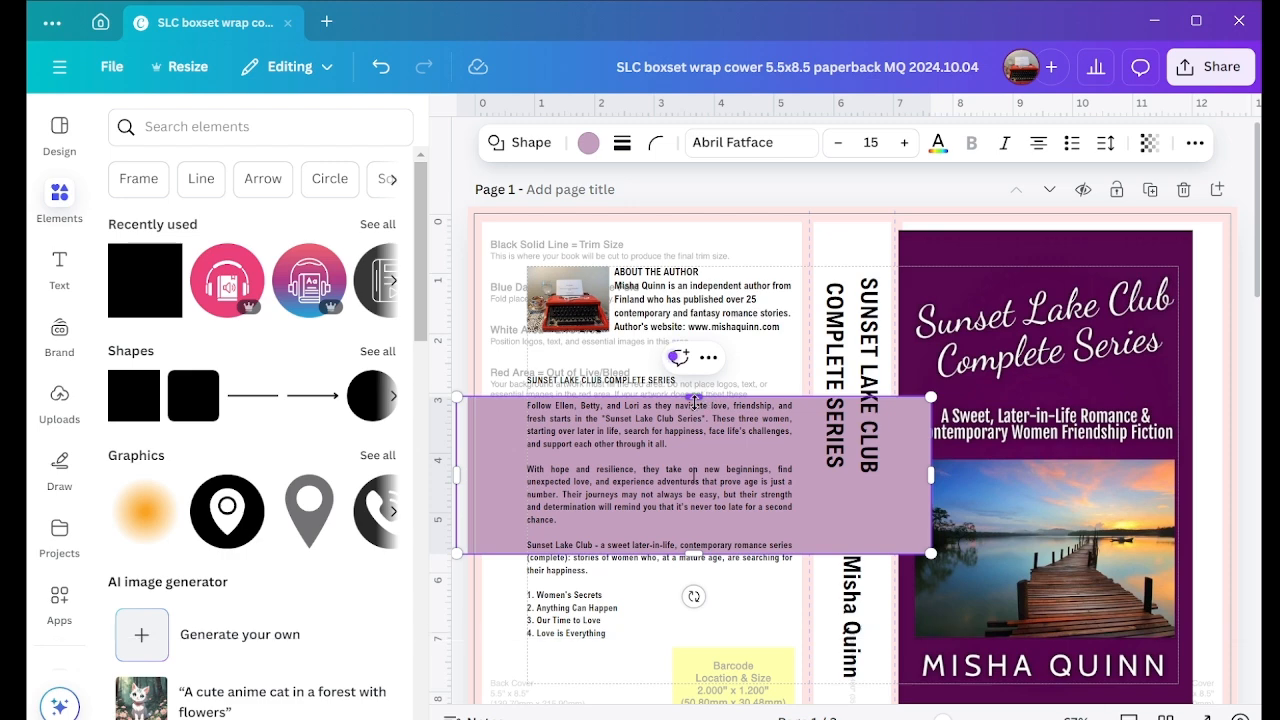
left_click_drag(694, 401, 694, 187)
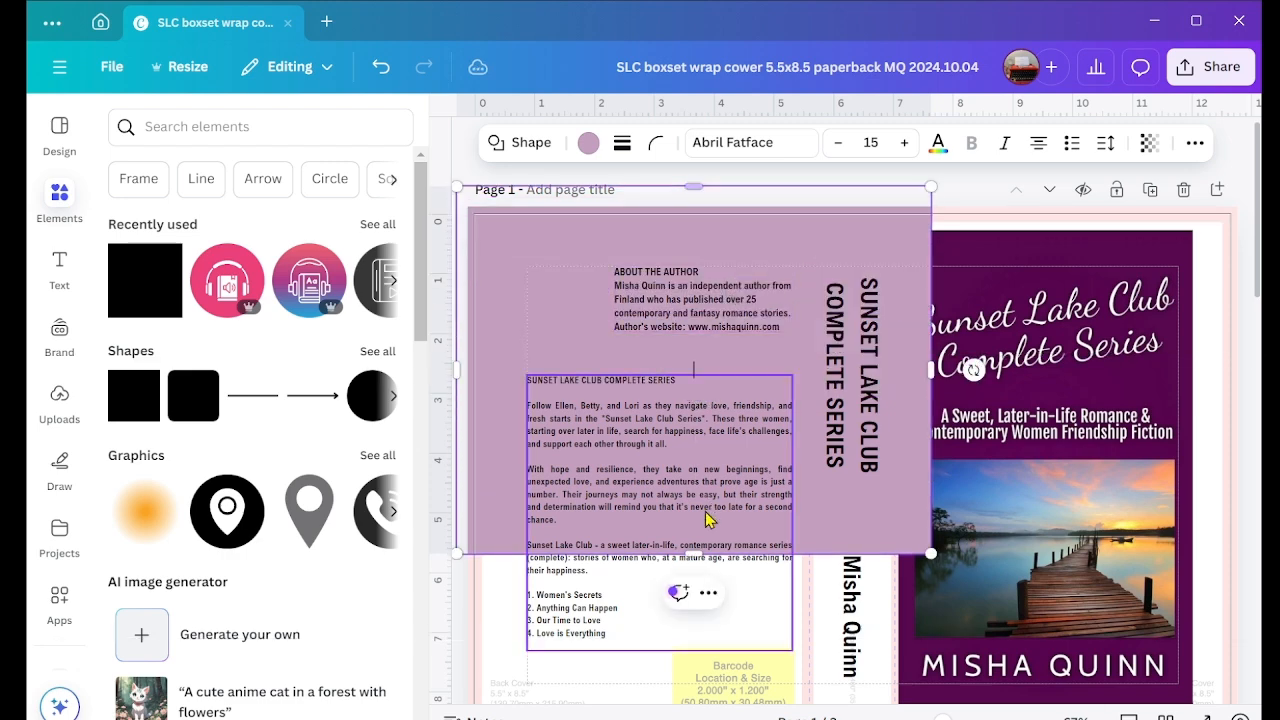
scroll(940, 677, "down", 1)
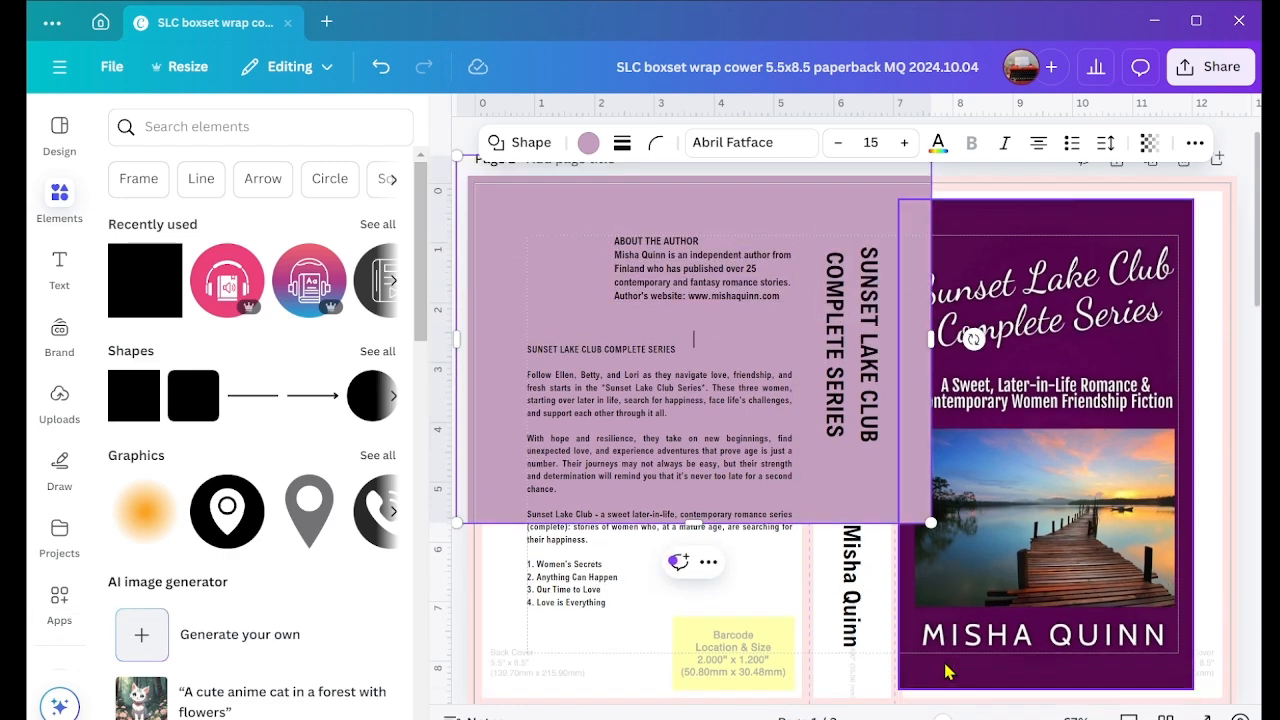
left_click_drag(943, 717, 933, 717)
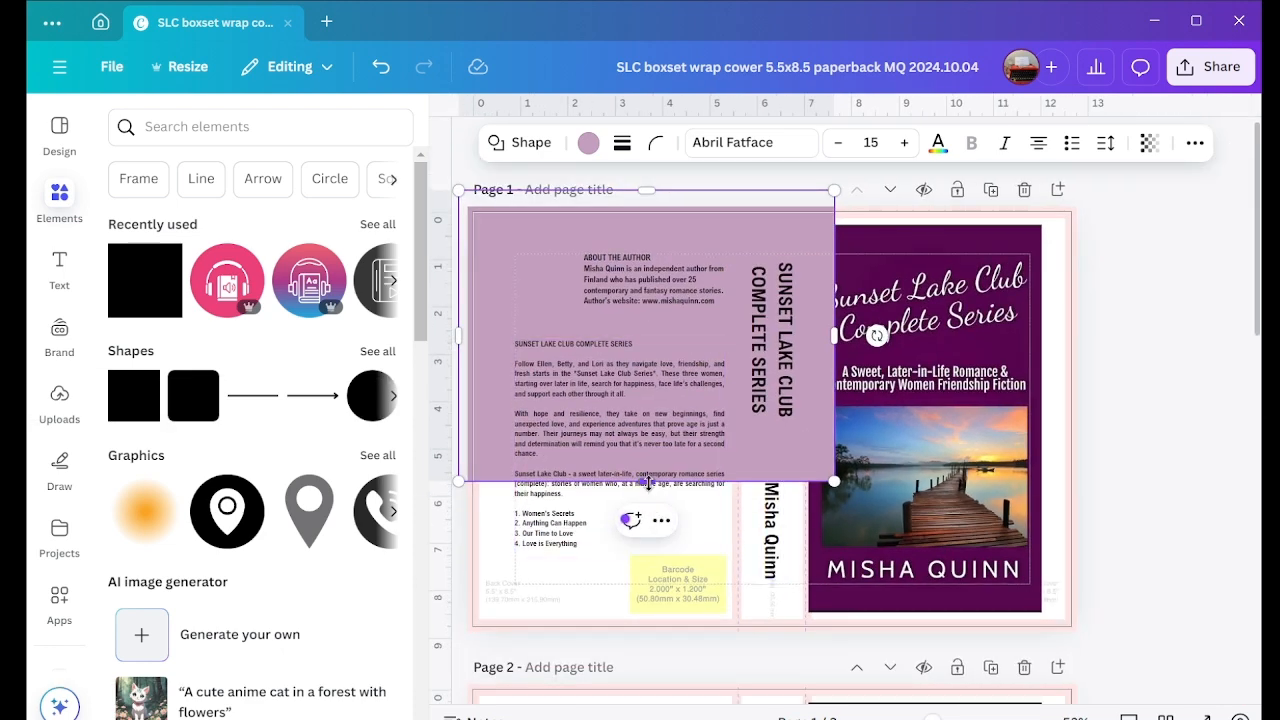
left_click_drag(647, 482, 651, 639)
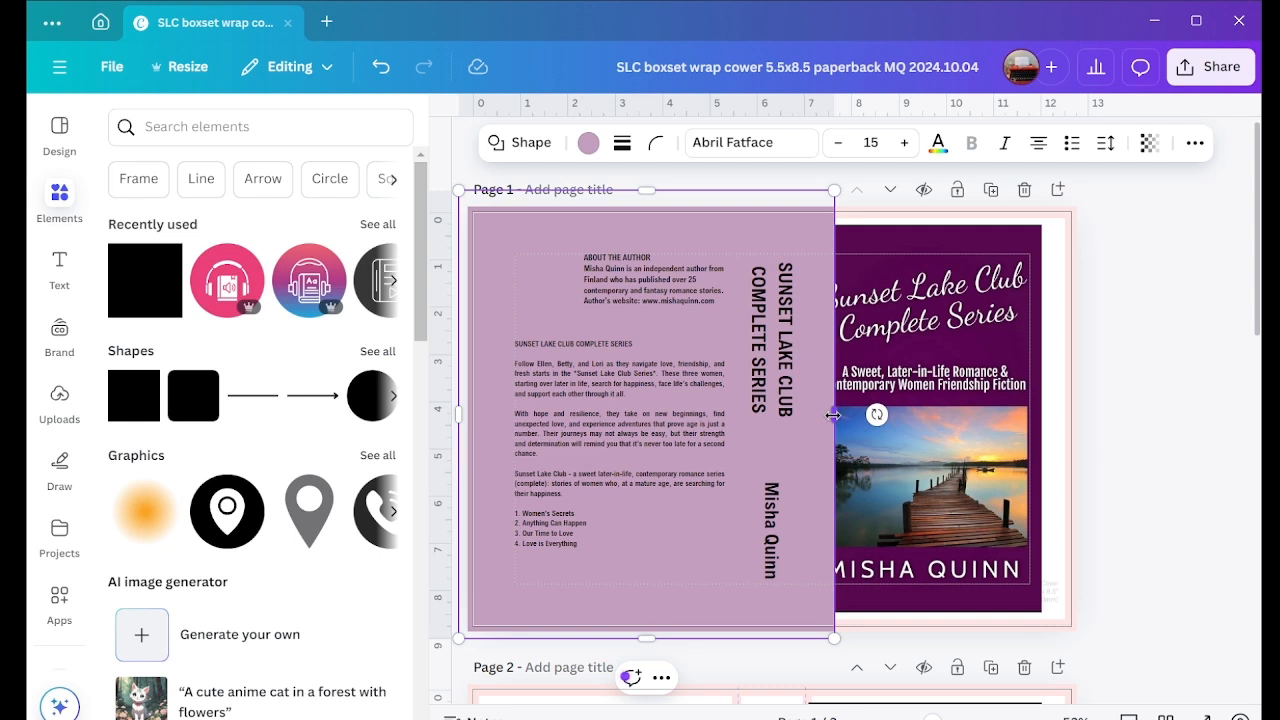
mouse_move(833, 414)
left_mouse_down()
mouse_move(758, 428)
mouse_move(816, 418)
left_mouse_up()
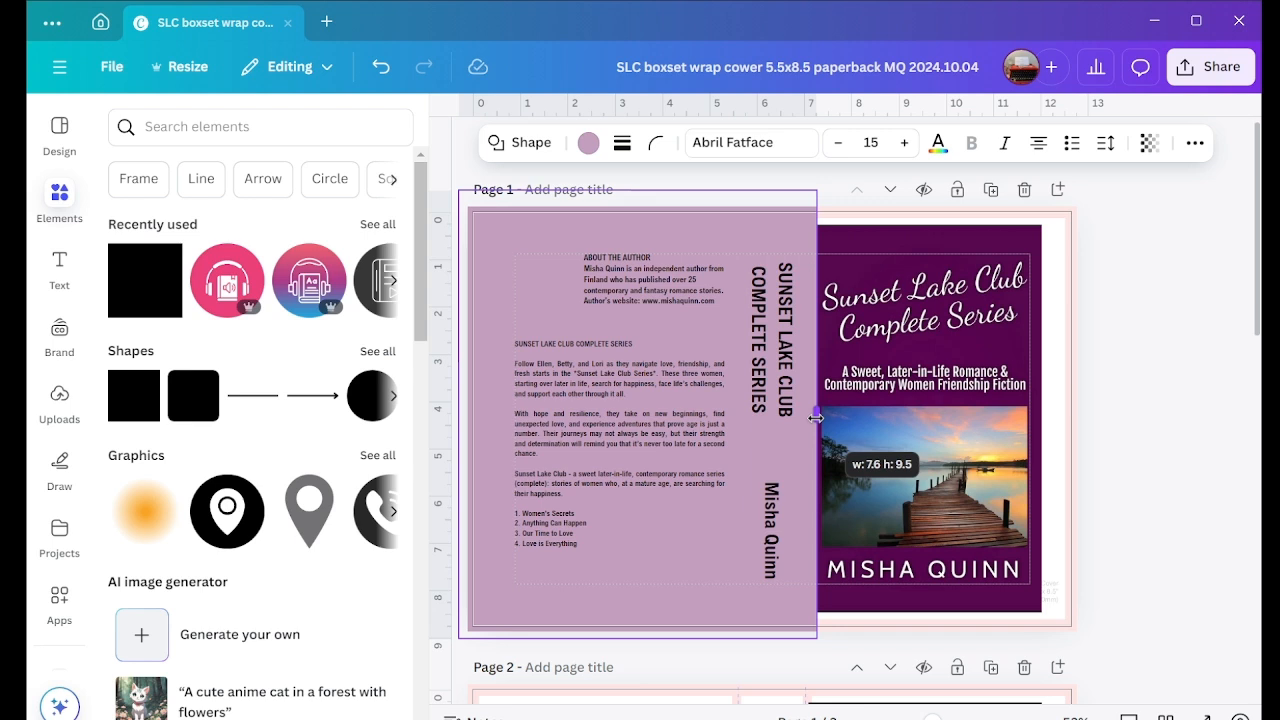
left_click_drag(816, 418, 816, 418)
Step: Recolour the background rectangle to #57084E by sampling the dark purple of the front cover
left_click(588, 142)
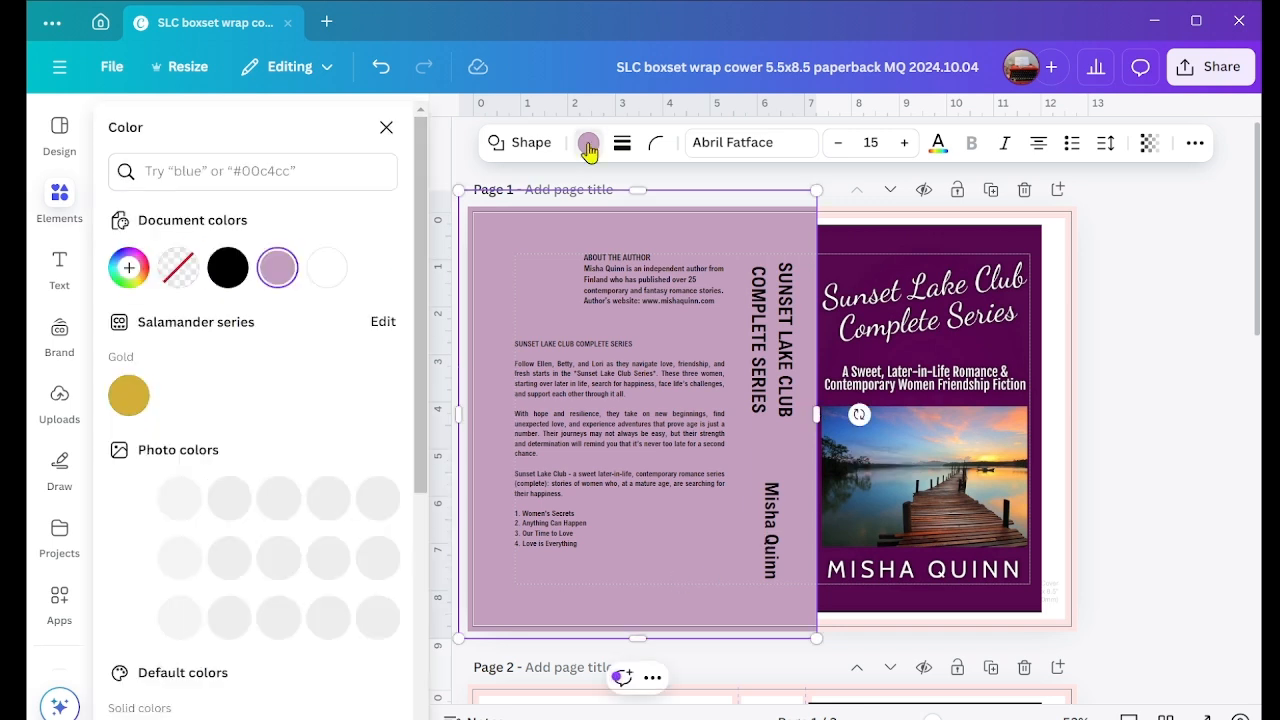
left_click(130, 270)
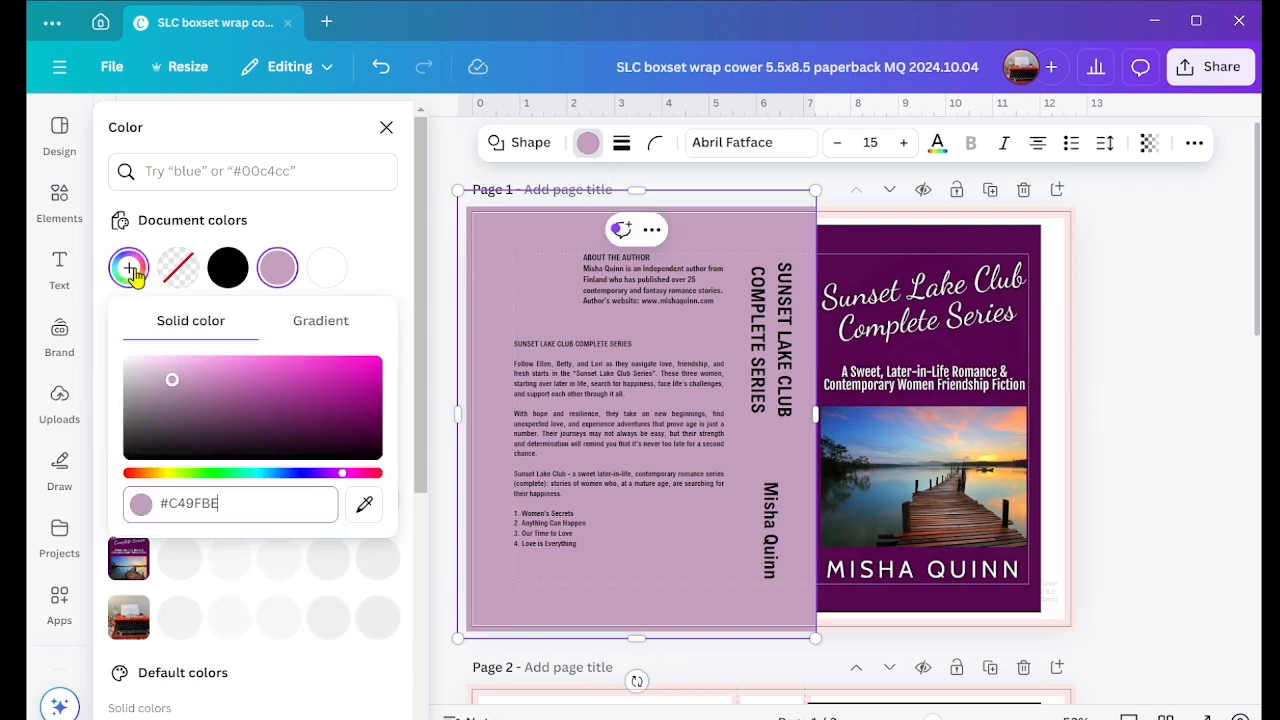
left_click(362, 506)
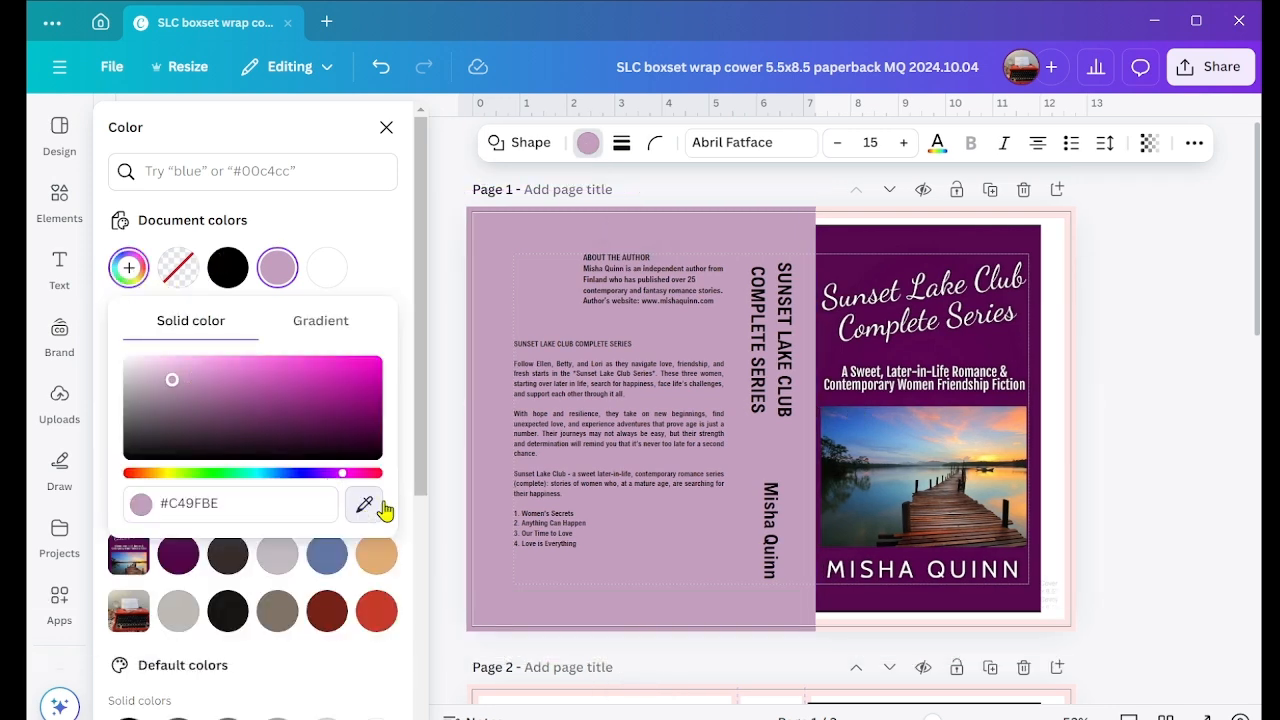
left_click(866, 247)
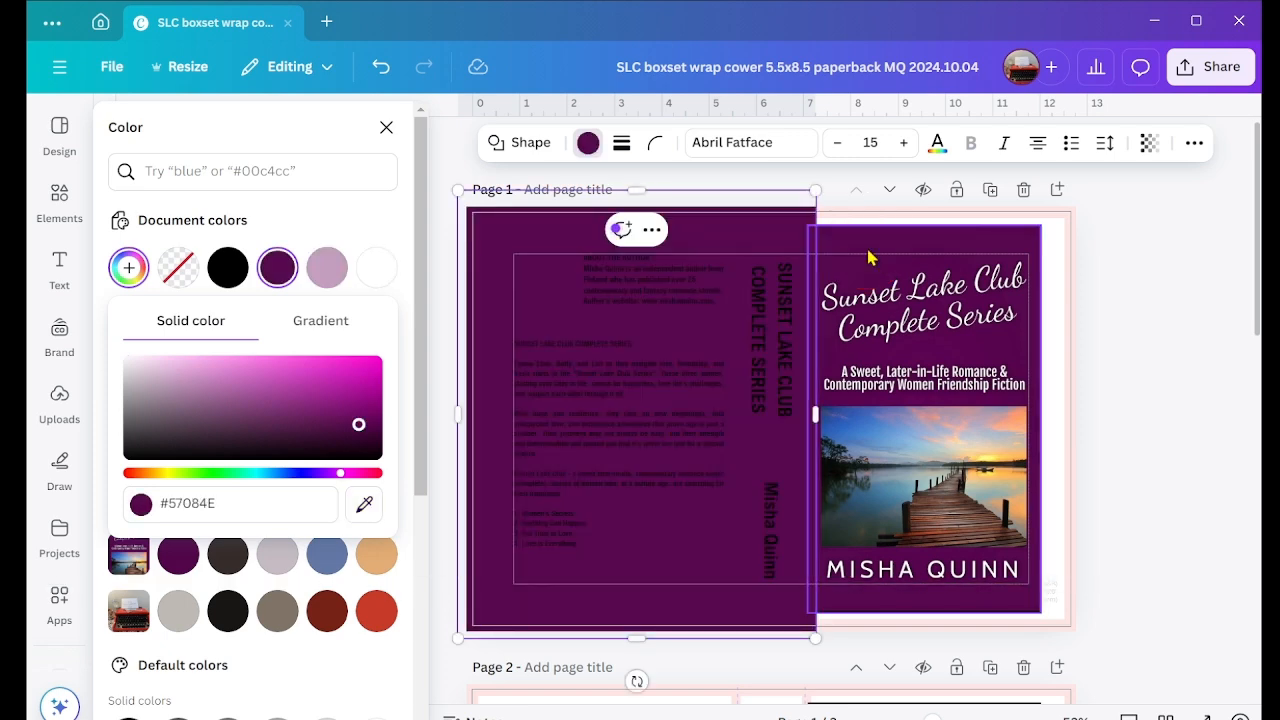
key("Escape")
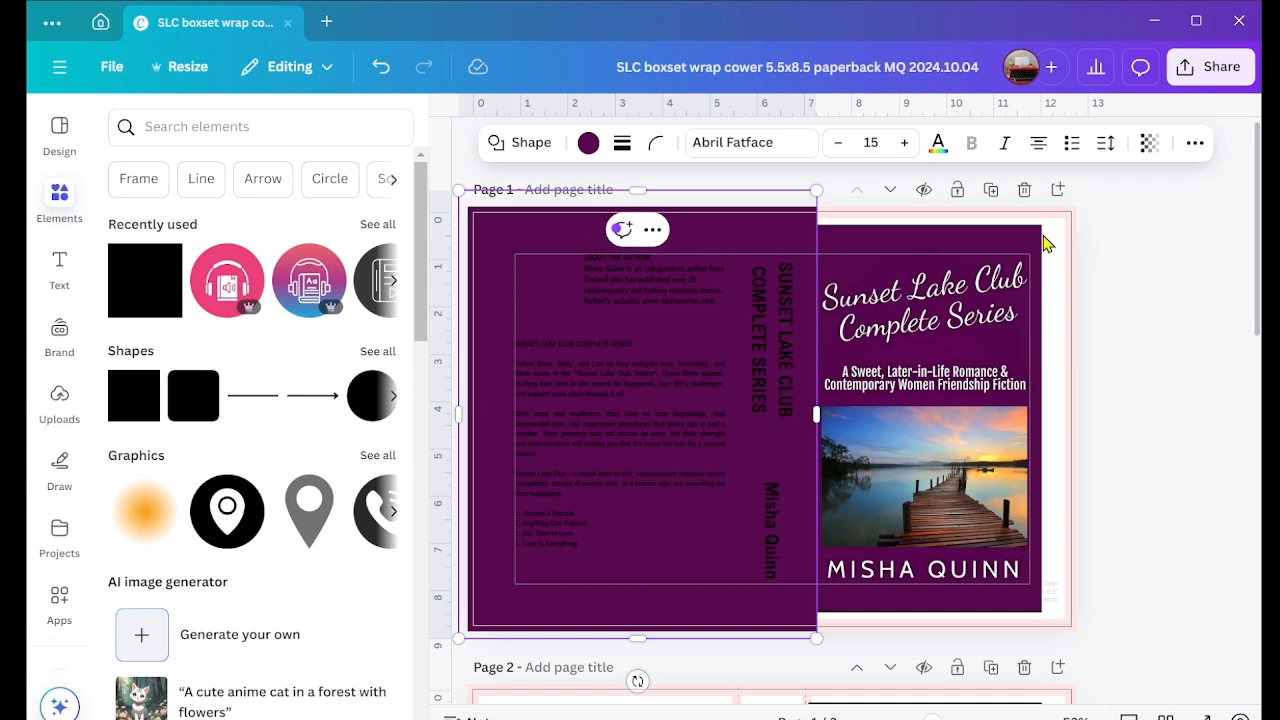
Step: Shift the purple rectangle slightly so its inner edge lines up with the front cover image's spine-side edge
right_click(745, 233)
left_click(798, 252)
mouse_move(728, 238)
left_mouse_down()
mouse_move(825, 232)
mouse_move(703, 231)
mouse_move(716, 232)
left_mouse_up()
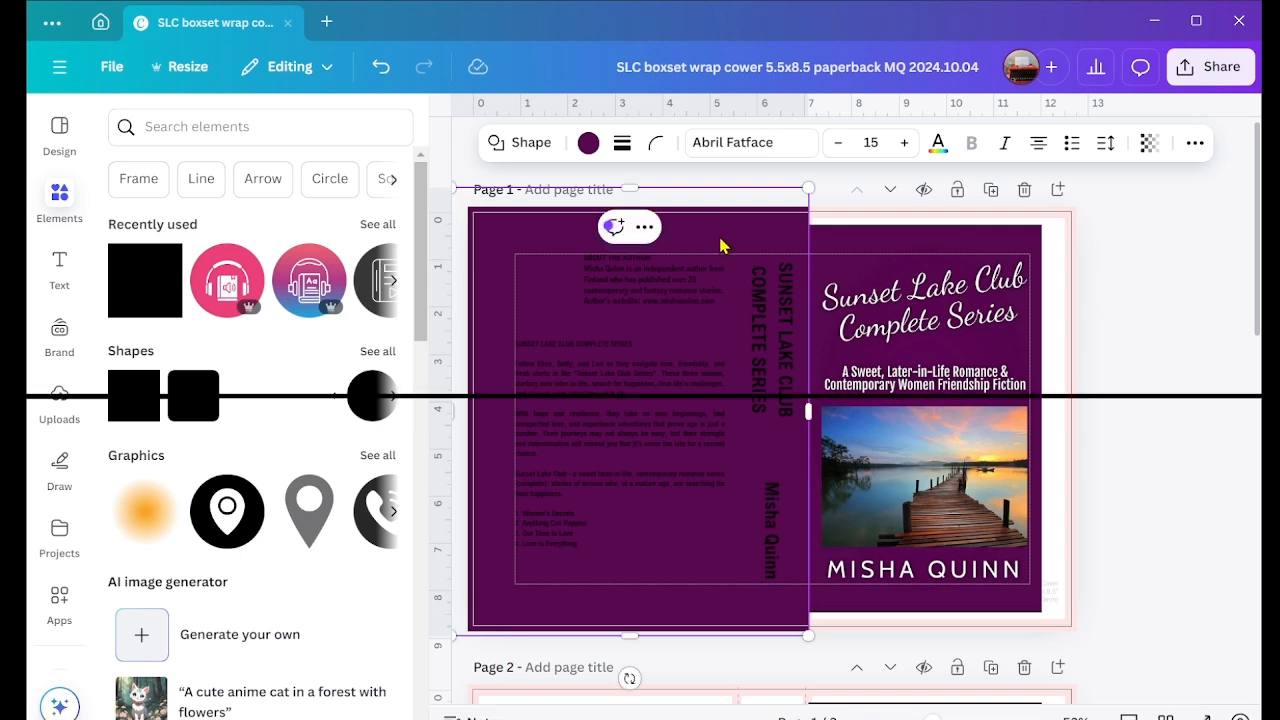
Step: Add a square, stretch it into a wide strip over the front cover's bottom bleed margin, and fill it with dark purple #57084E
left_click(144, 278)
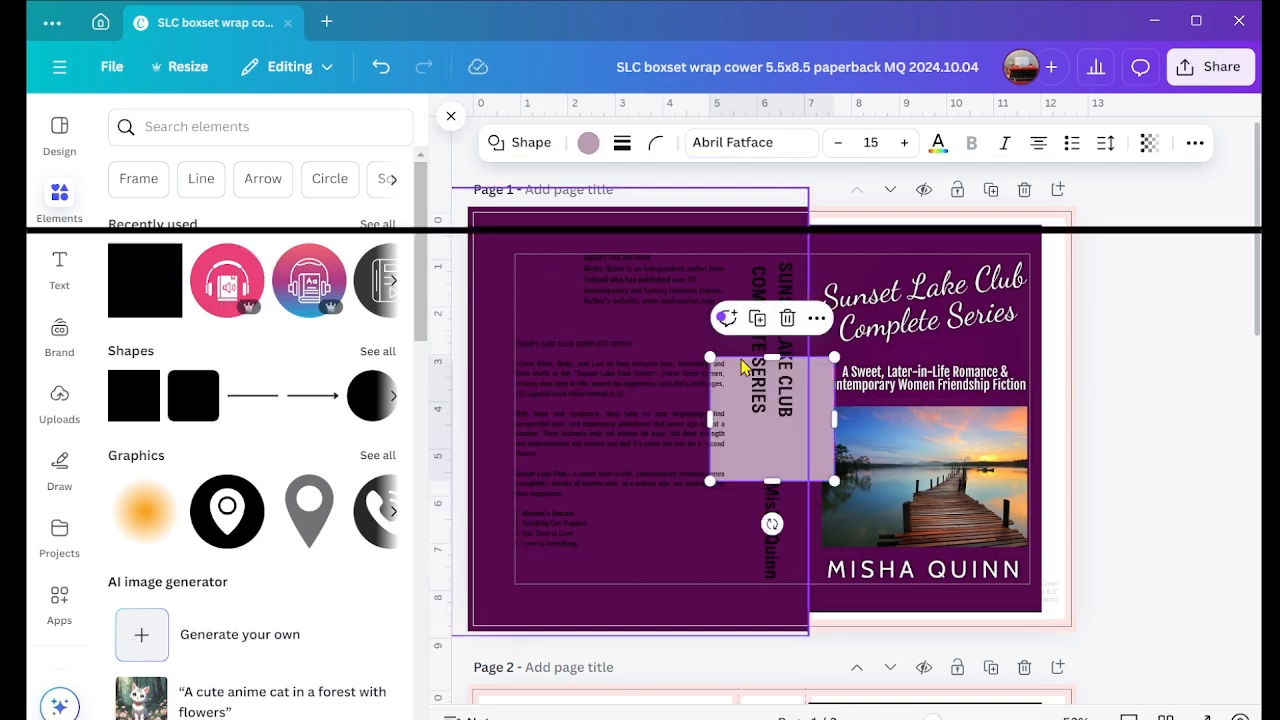
left_click_drag(837, 418, 1114, 418)
left_click_drag(938, 440, 938, 671)
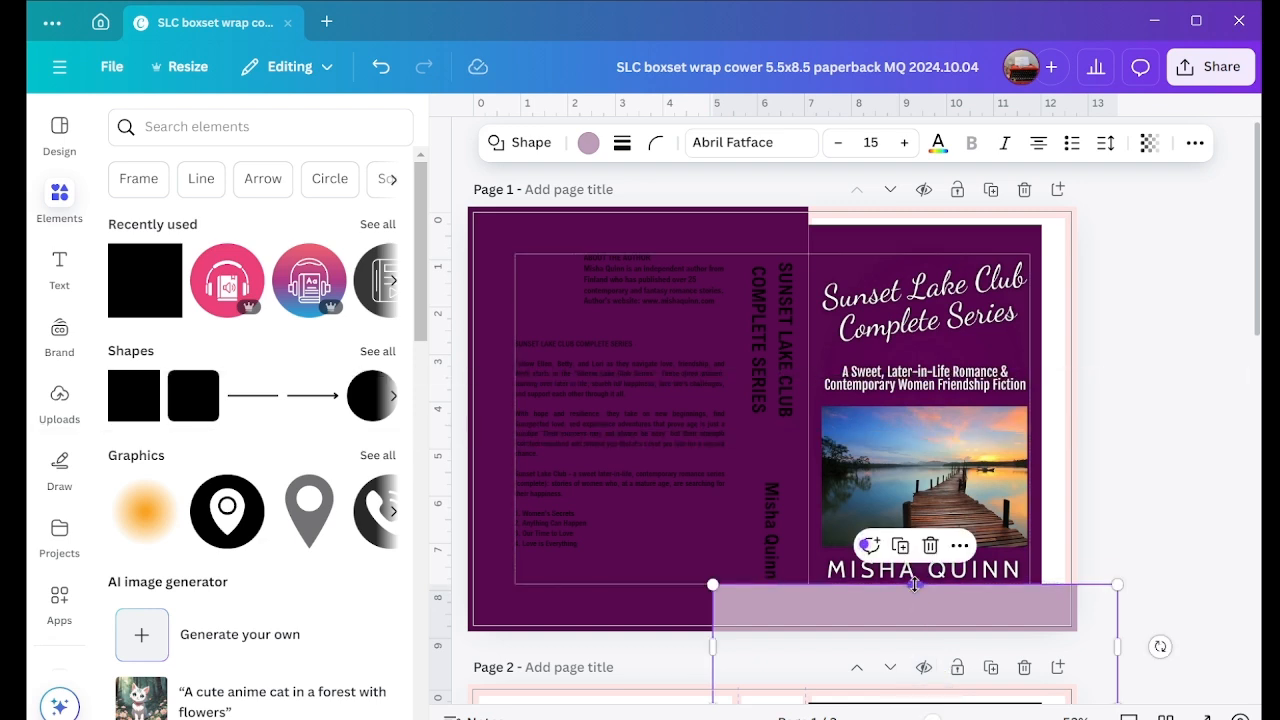
left_click_drag(915, 584, 915, 644)
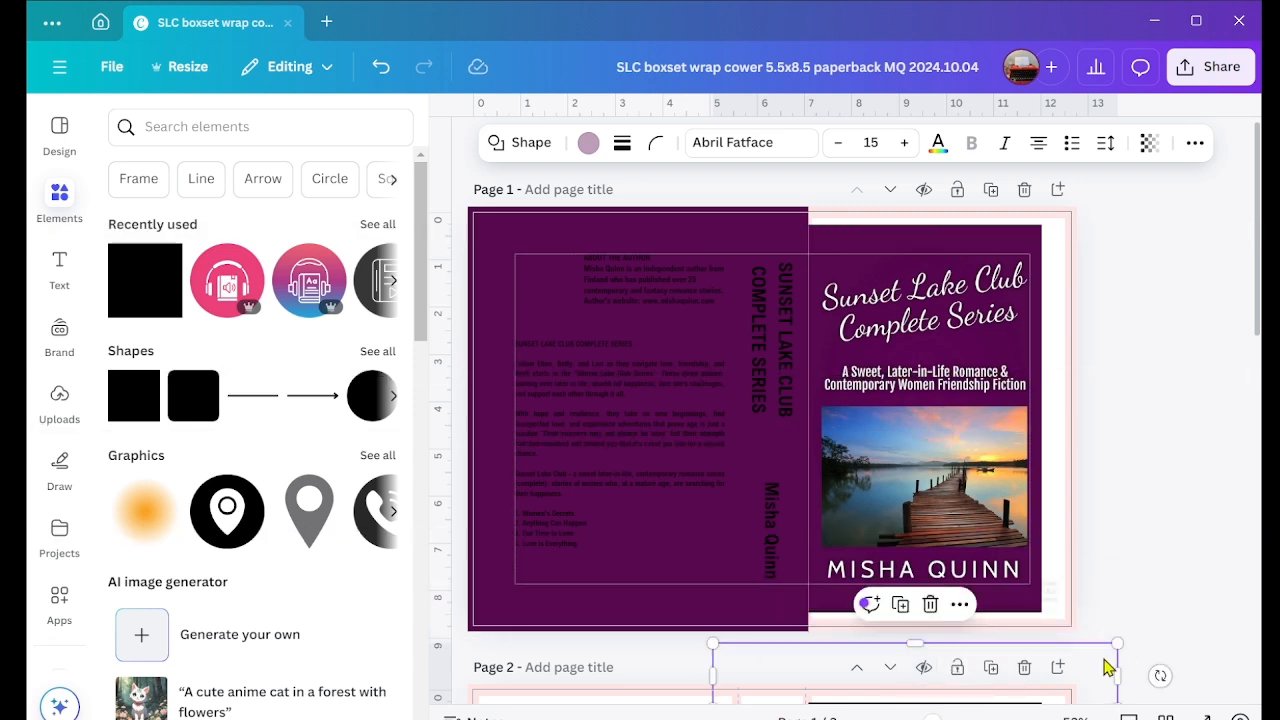
left_click_drag(1106, 668, 1101, 606)
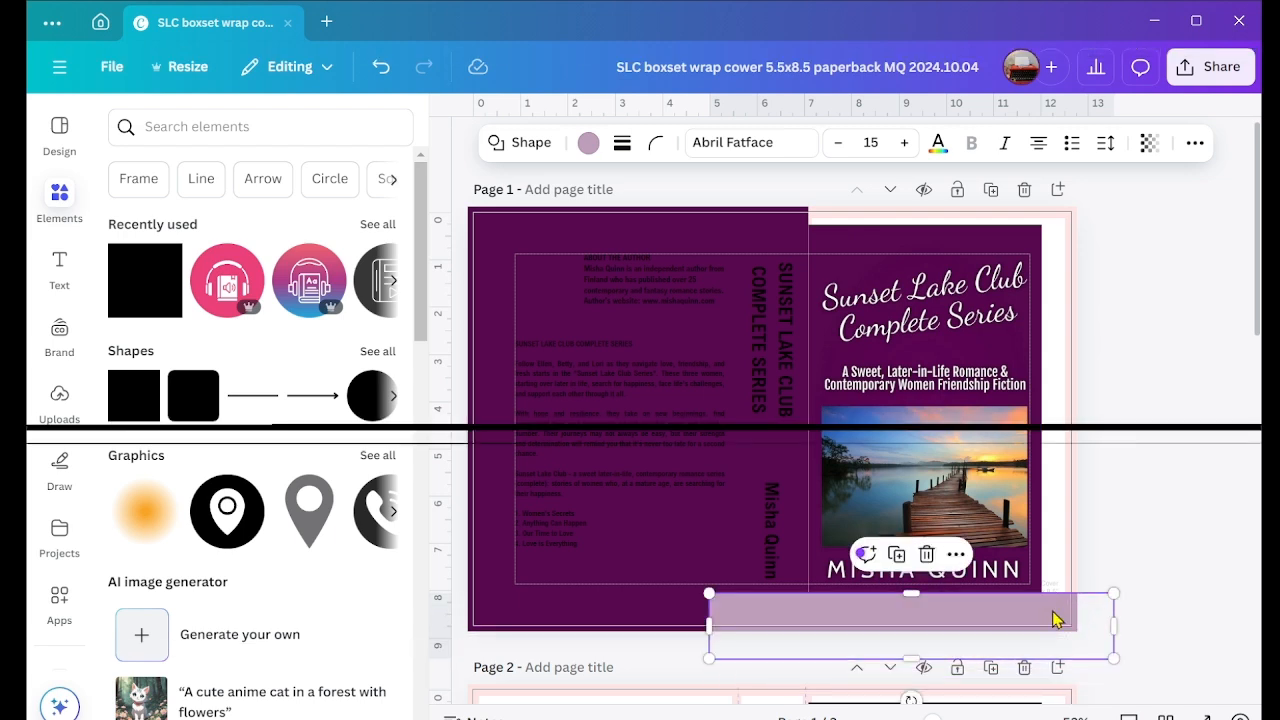
left_click(588, 142)
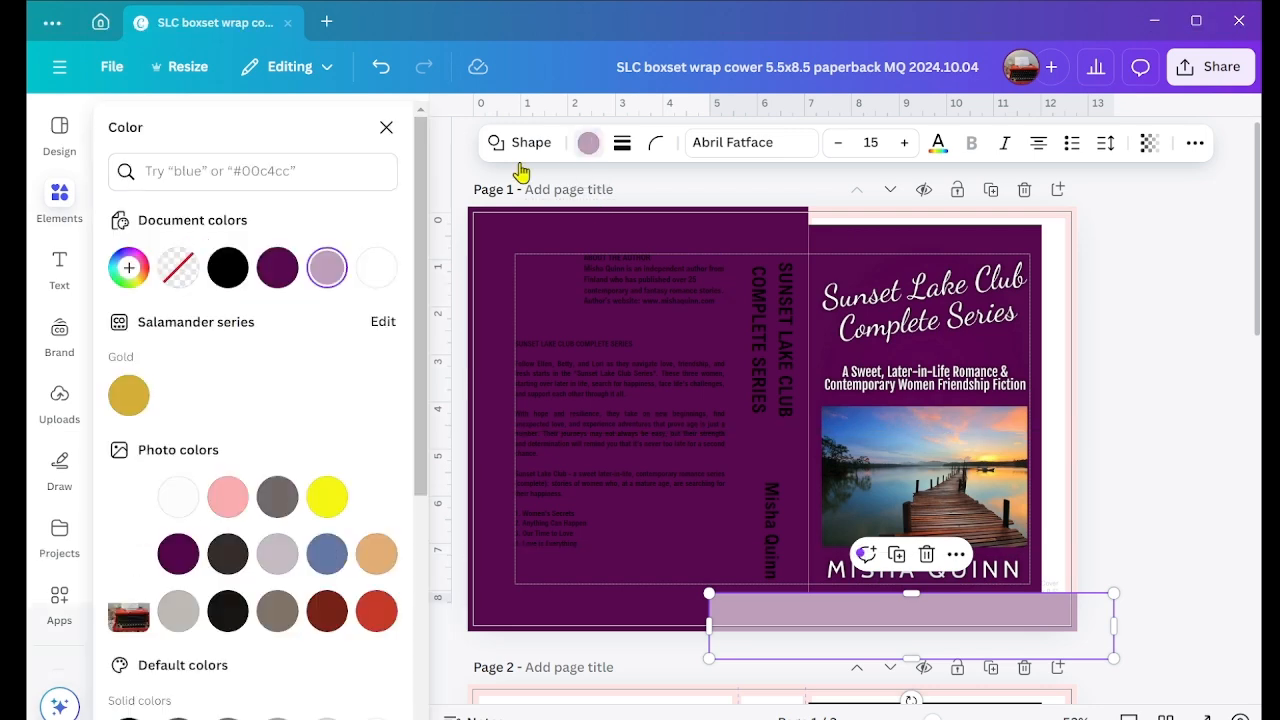
left_click(279, 270)
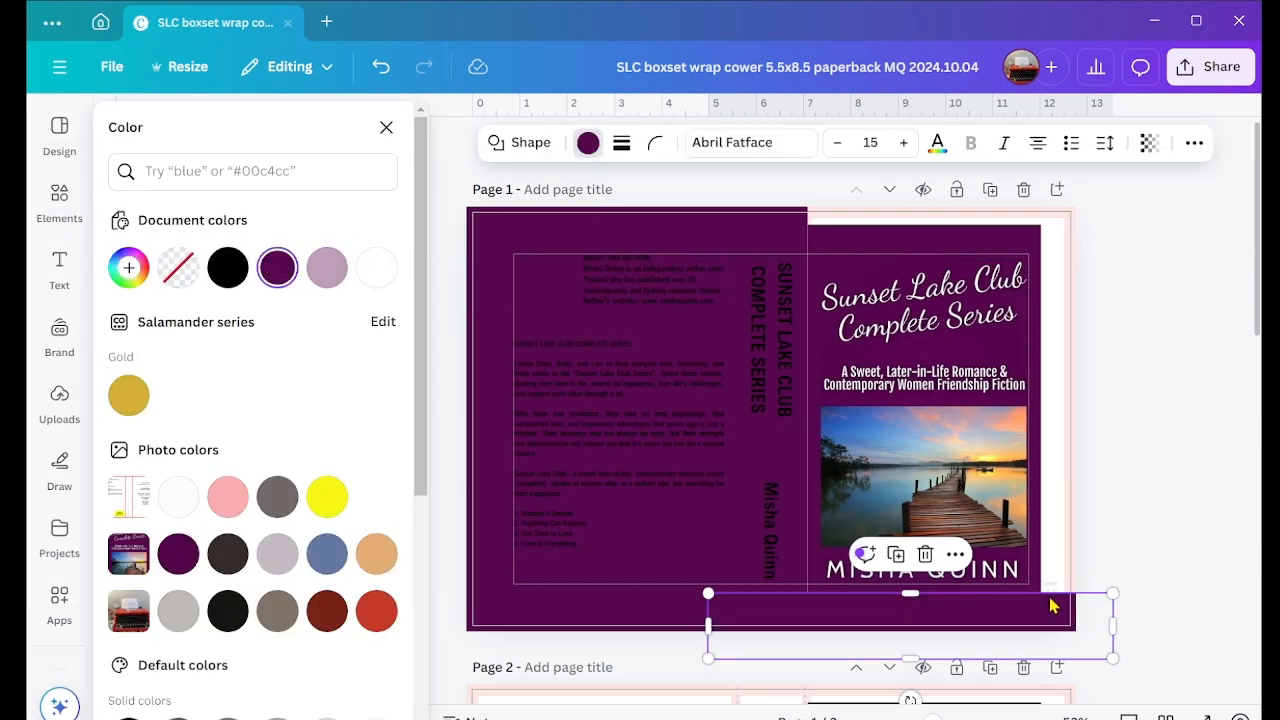
Step: Duplicate the purple strip and place the copy over the front cover's top bleed margin
right_click(1026, 624)
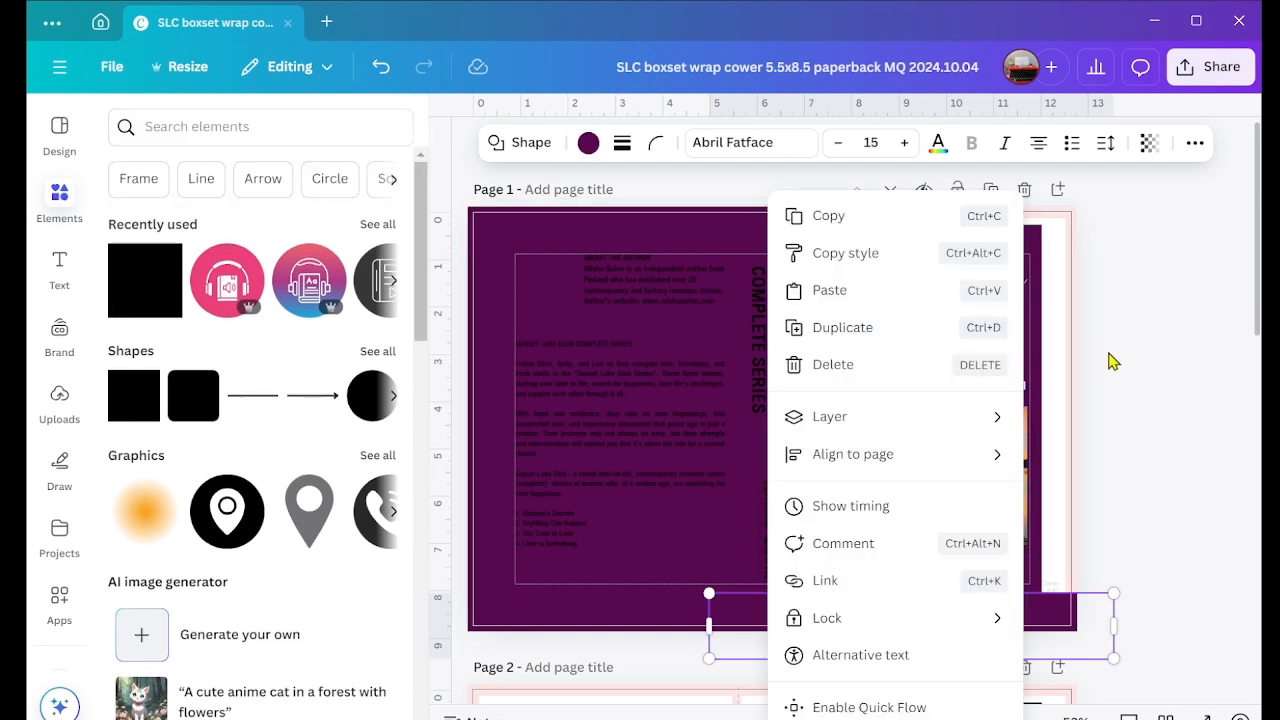
left_click(860, 327)
left_click(1114, 651)
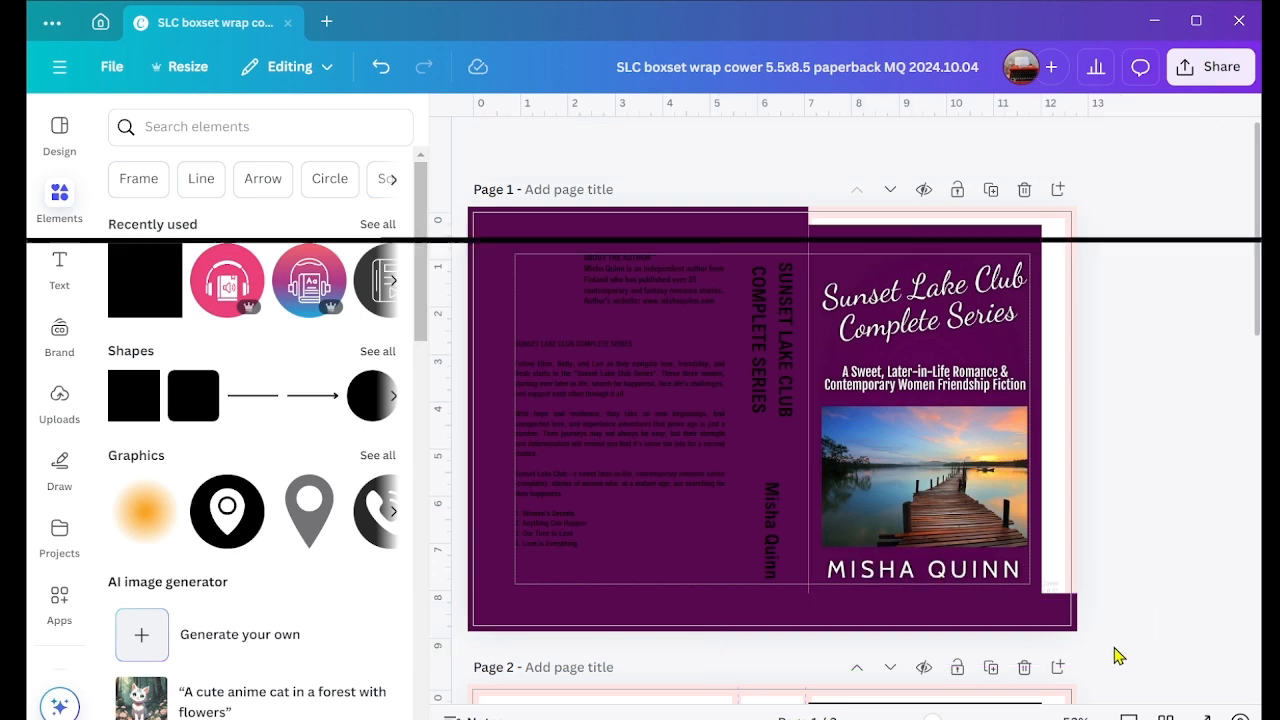
left_click(1072, 628)
left_click_drag(1049, 628, 1057, 212)
left_click(1160, 402)
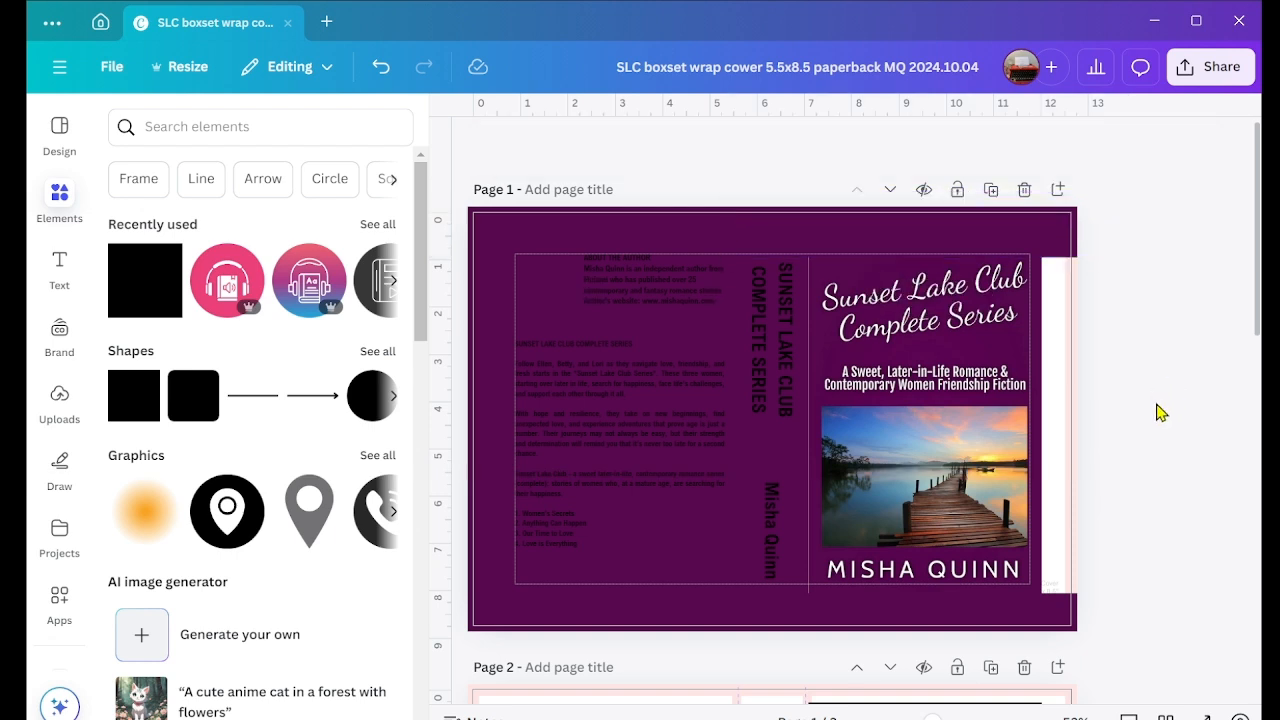
Step: Add another square, stretch it to about 2.3 x 10.3 inches over the front cover's outer margin, and fill it with #57084E
left_click(157, 292)
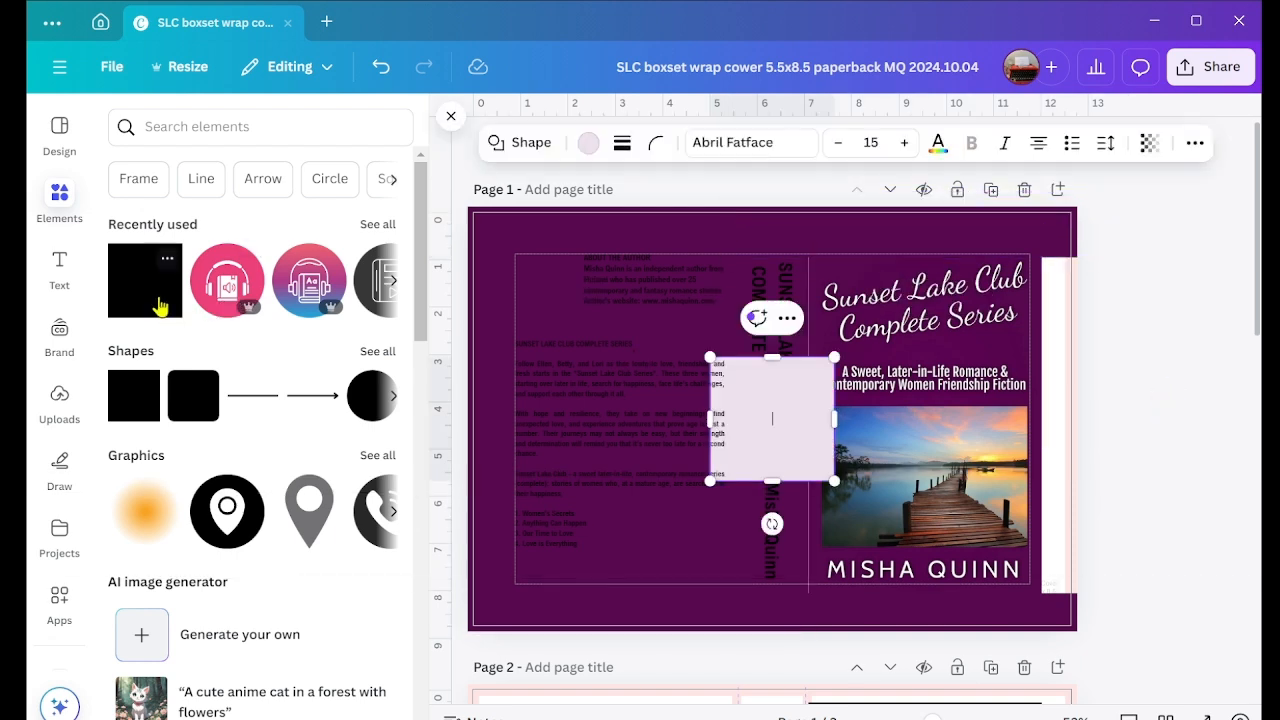
left_click_drag(797, 400, 1080, 191)
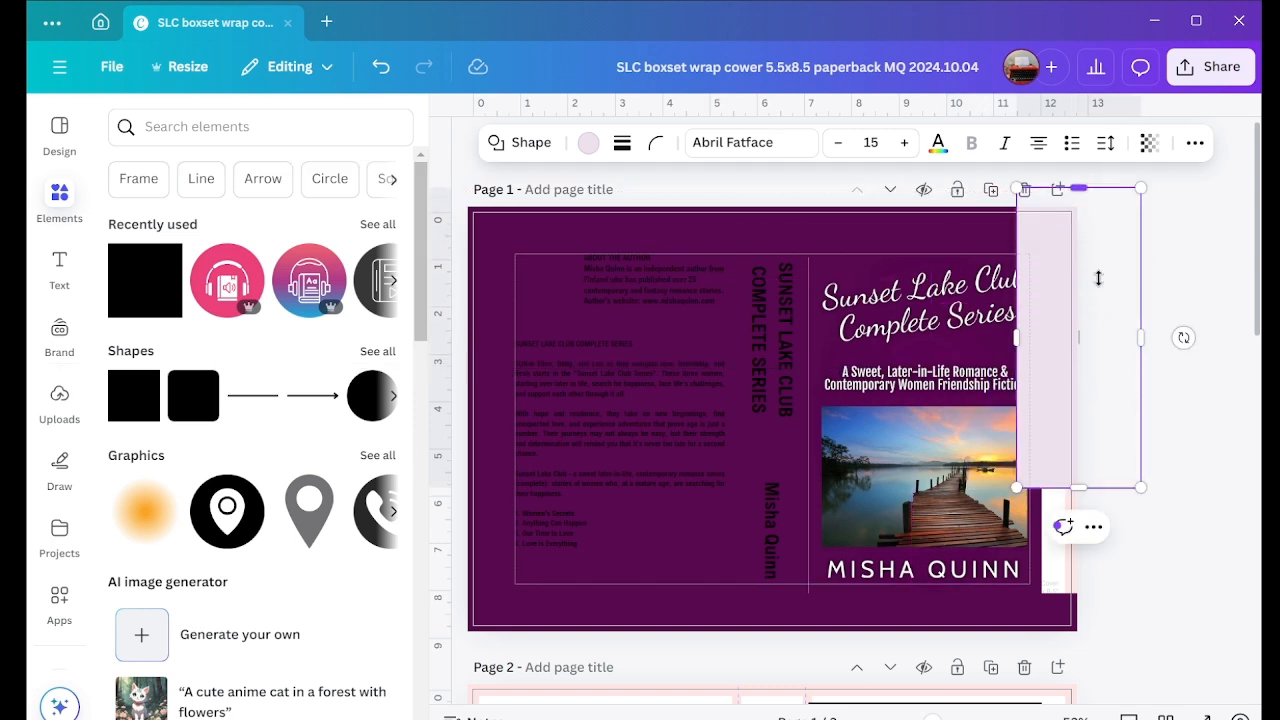
left_click_drag(1080, 486, 1090, 712)
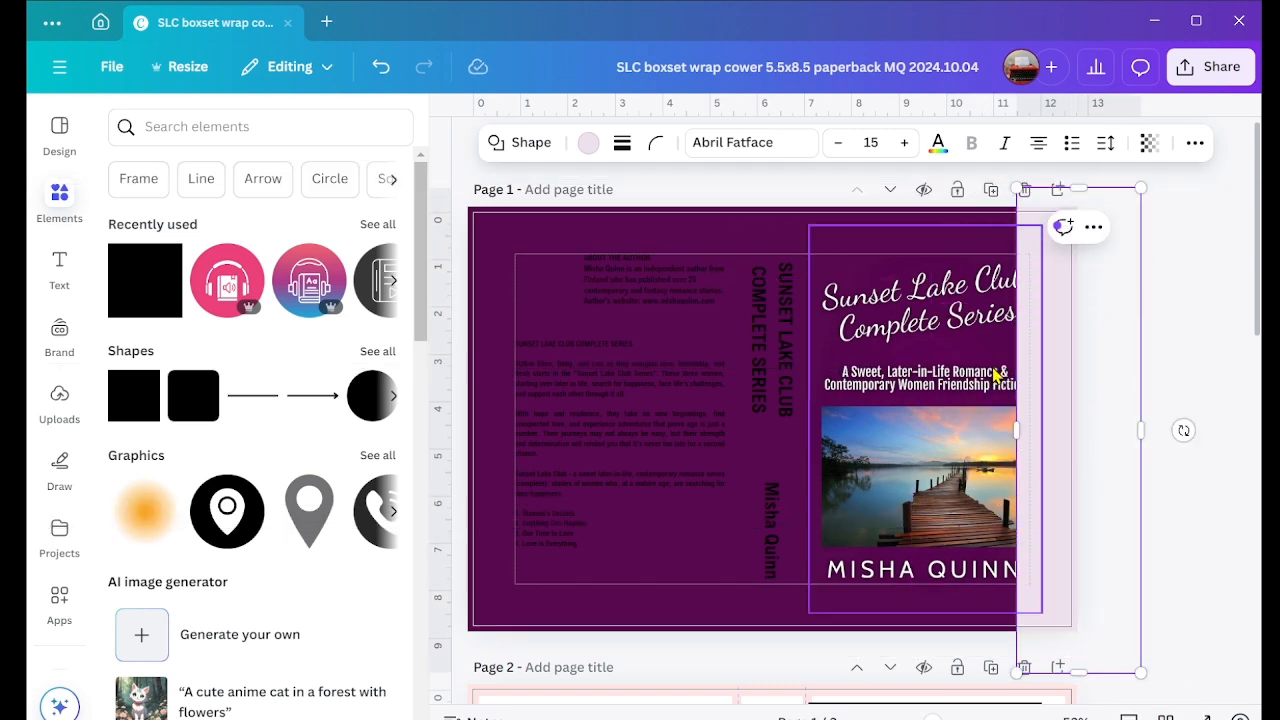
left_click_drag(1016, 430, 1030, 430)
left_click(1172, 382)
left_click(1066, 370)
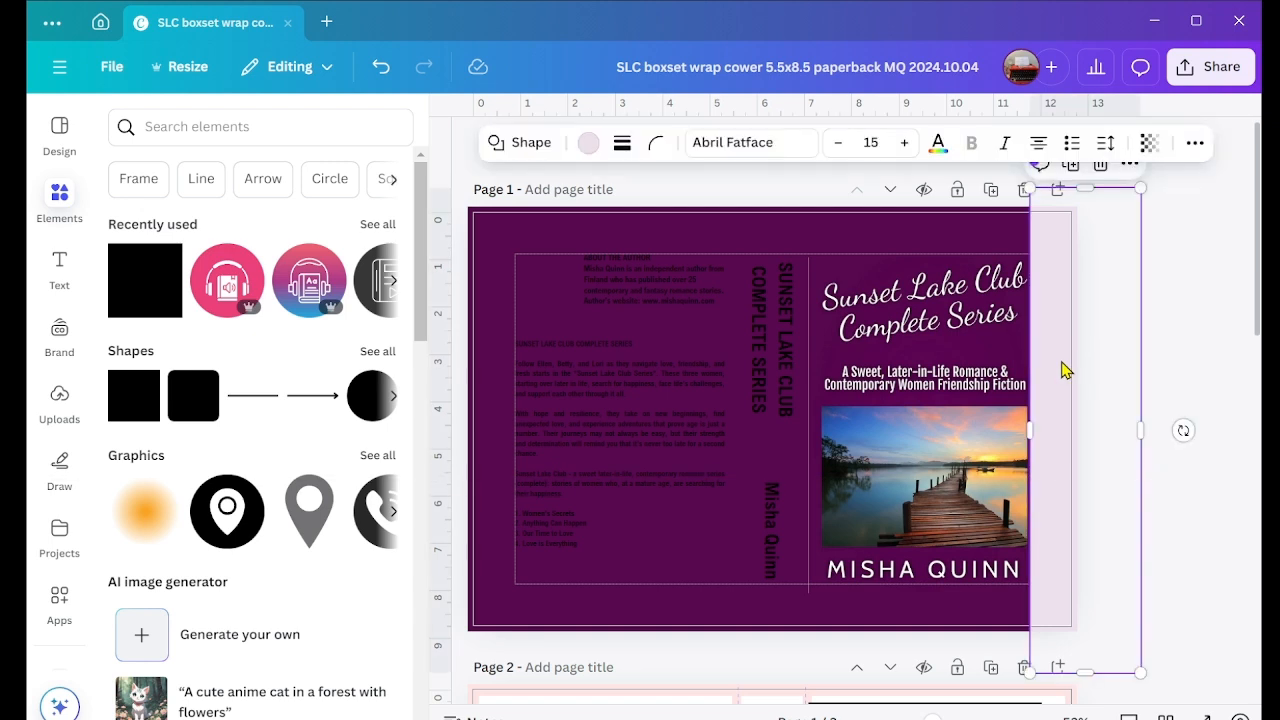
left_click(588, 143)
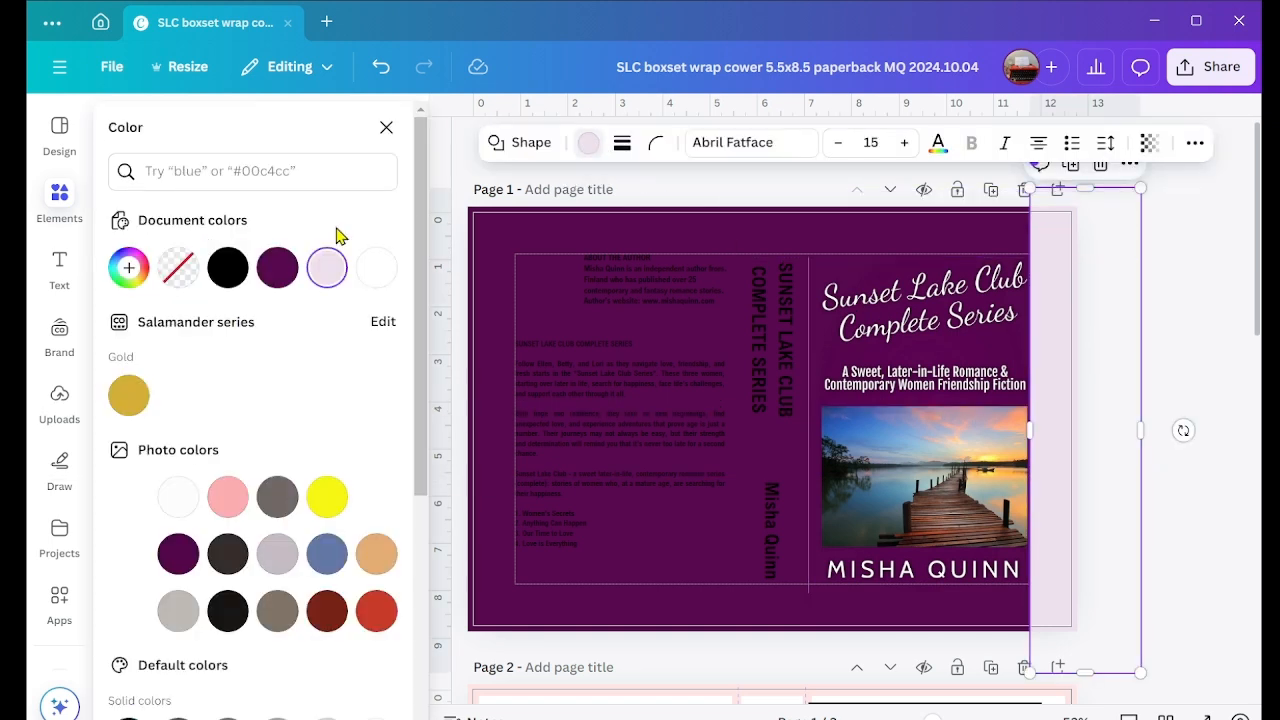
left_click(277, 268)
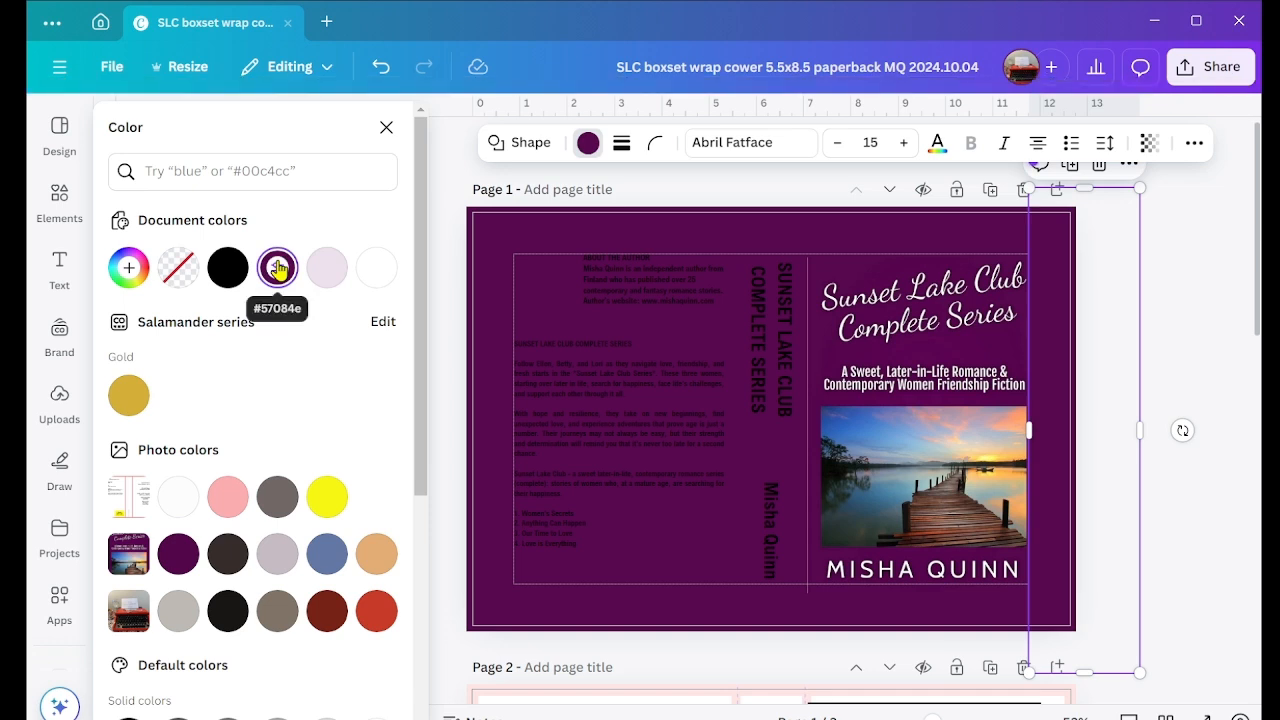
Step: Move the typewriter photo to the top of the page's layer order, above the purple shapes
left_click(1192, 153)
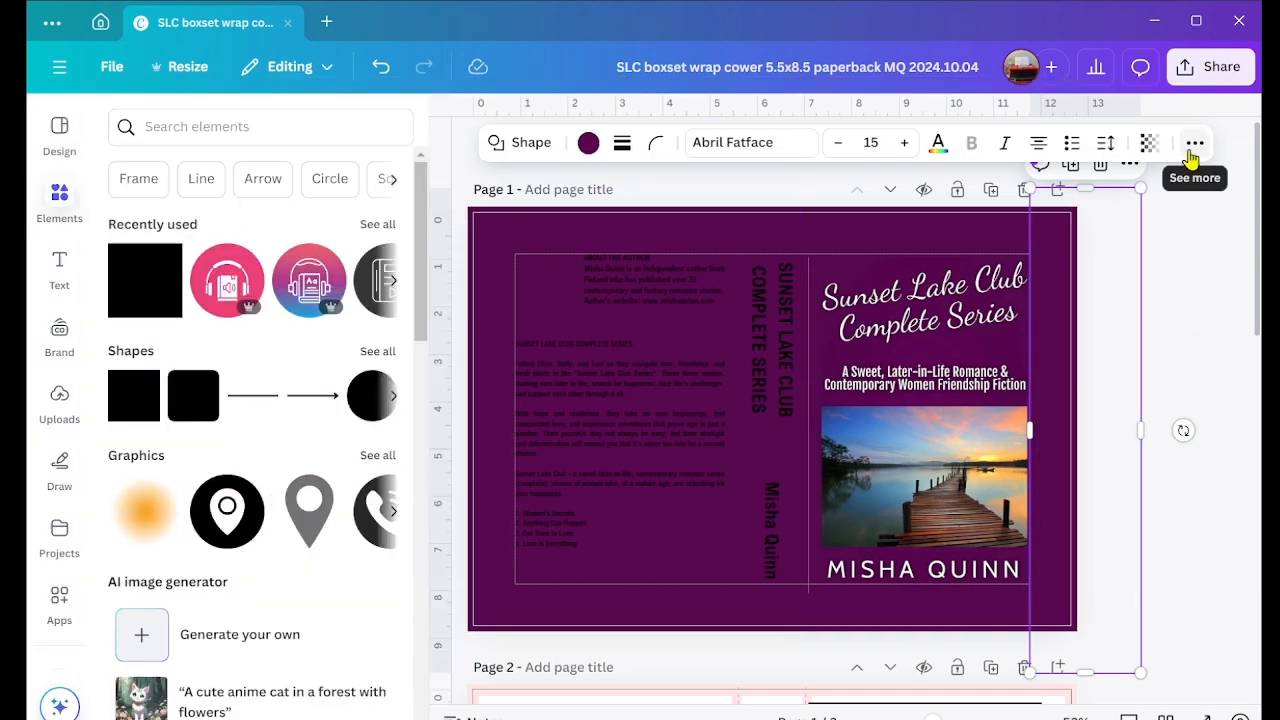
left_click(1193, 145)
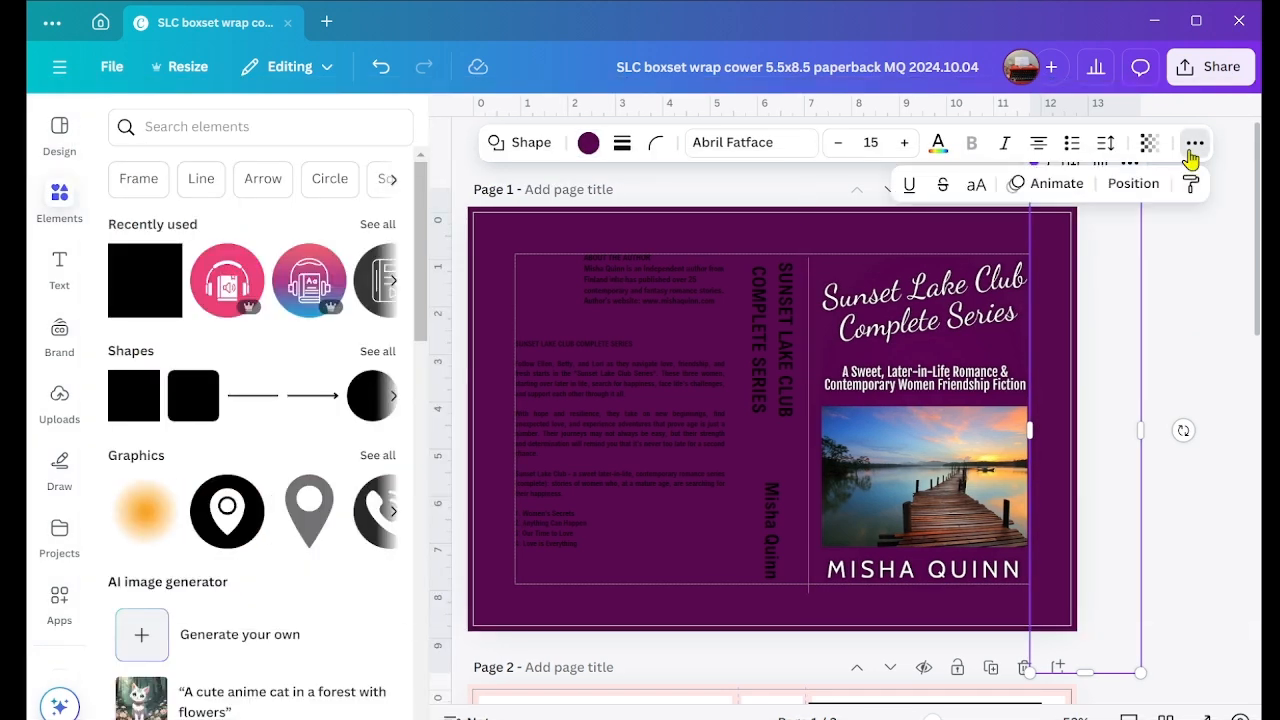
left_click(1128, 188)
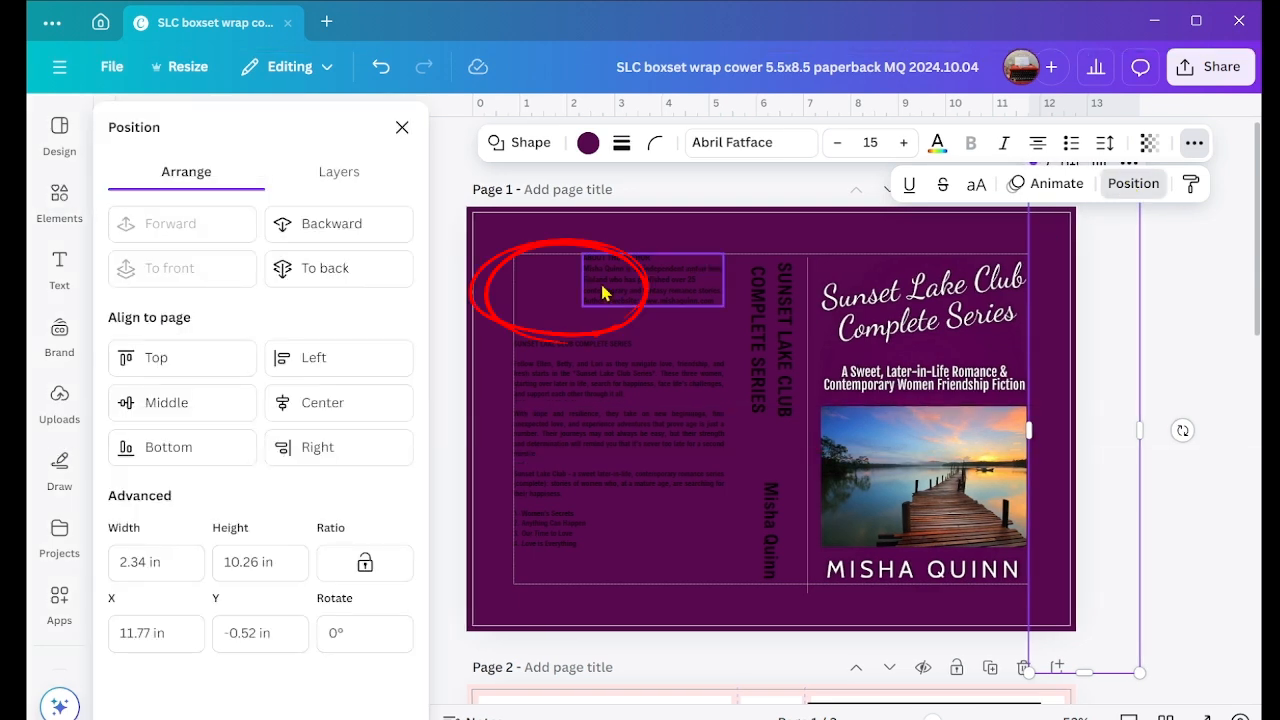
left_click(338, 175)
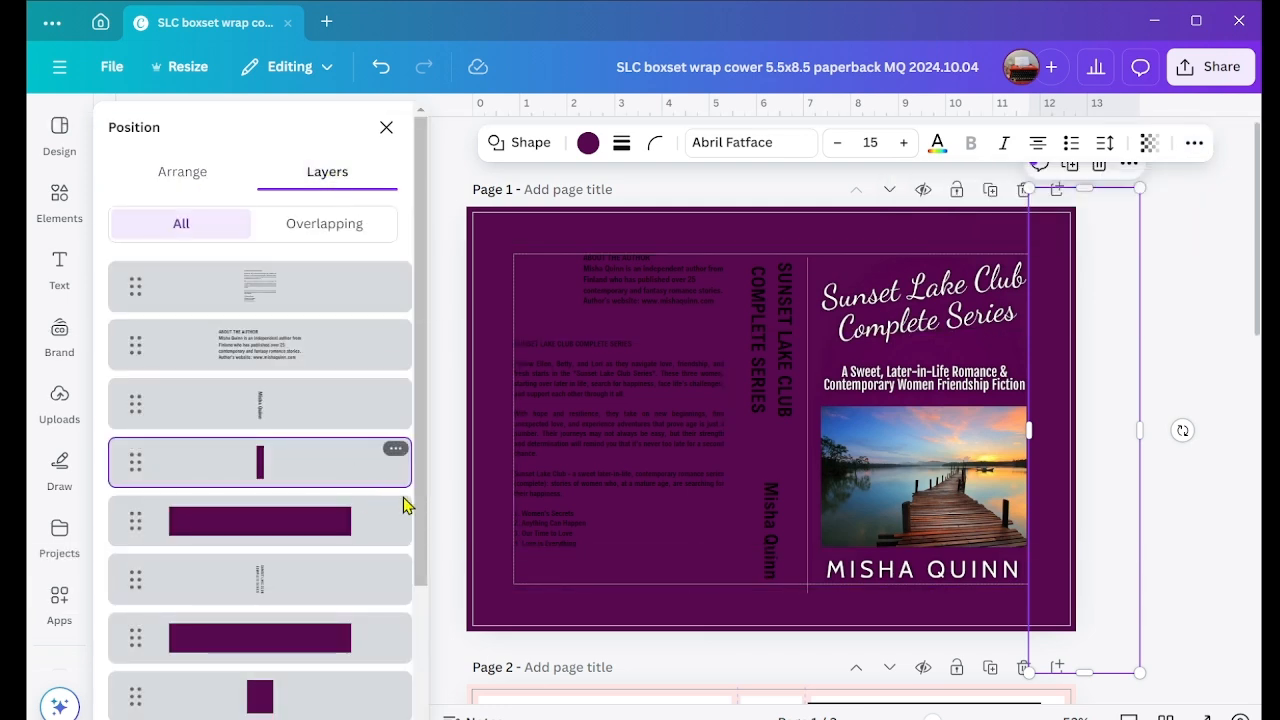
left_click_drag(424, 513, 424, 650)
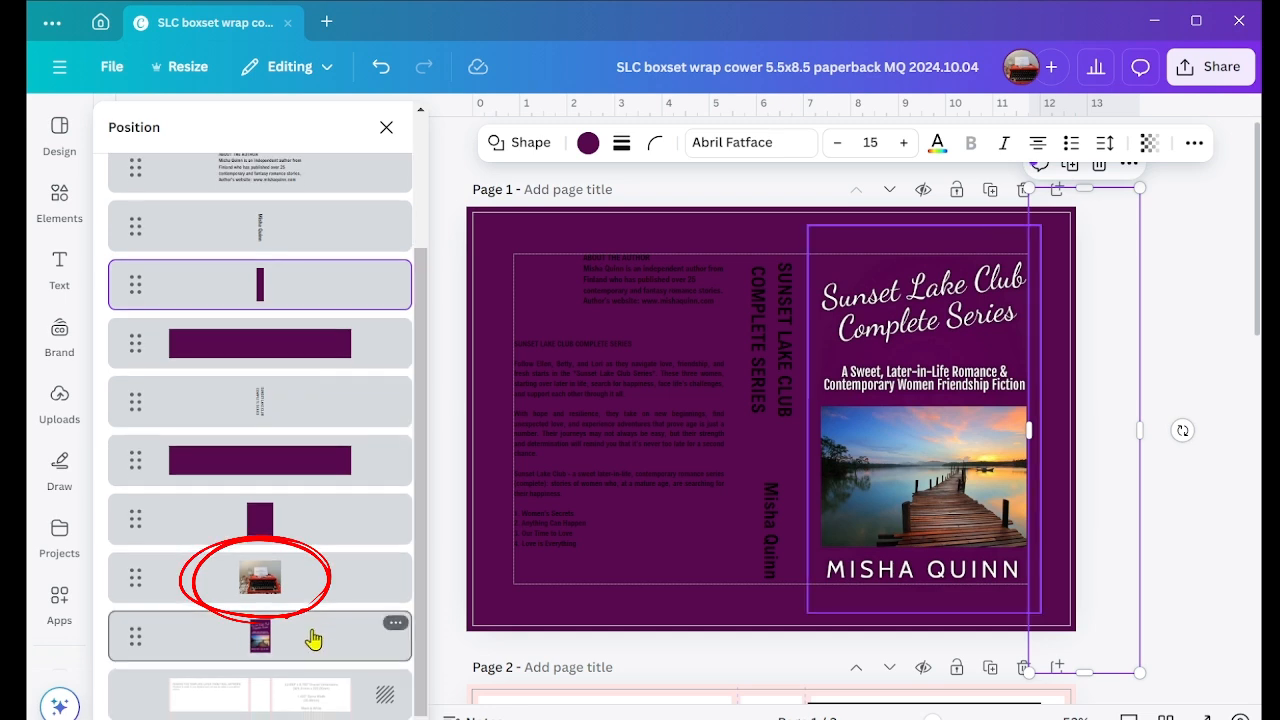
mouse_move(266, 570)
left_mouse_down()
mouse_move(268, 264)
mouse_move(274, 275)
left_mouse_up()
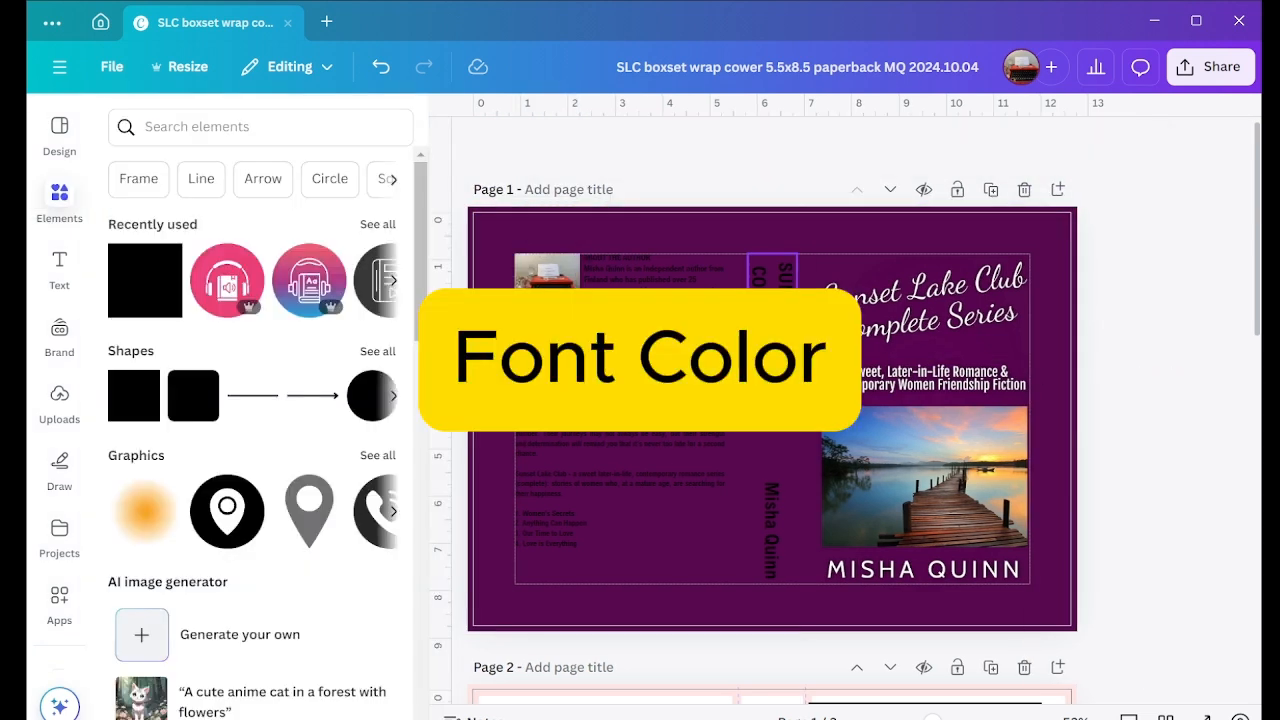
Step: Recolour the spine title and the "ABOUT THE AUTHOR" text on the back cover to white
left_click(786, 325)
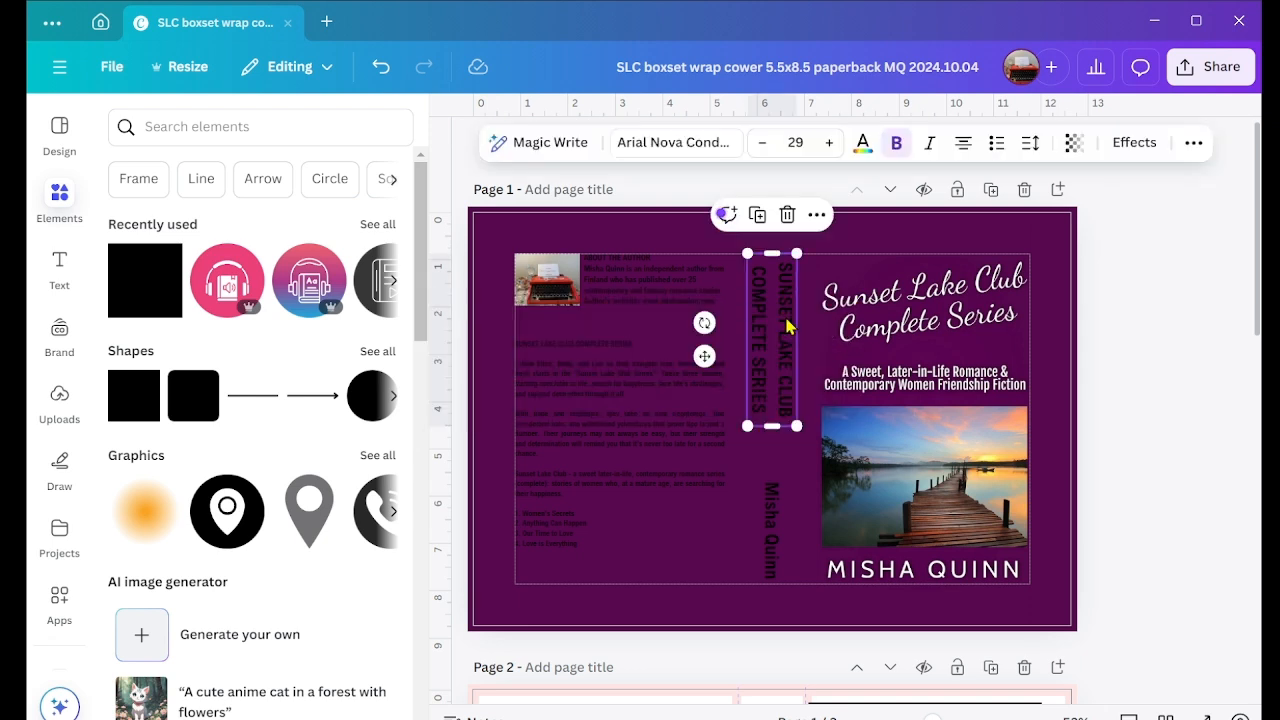
left_click(862, 145)
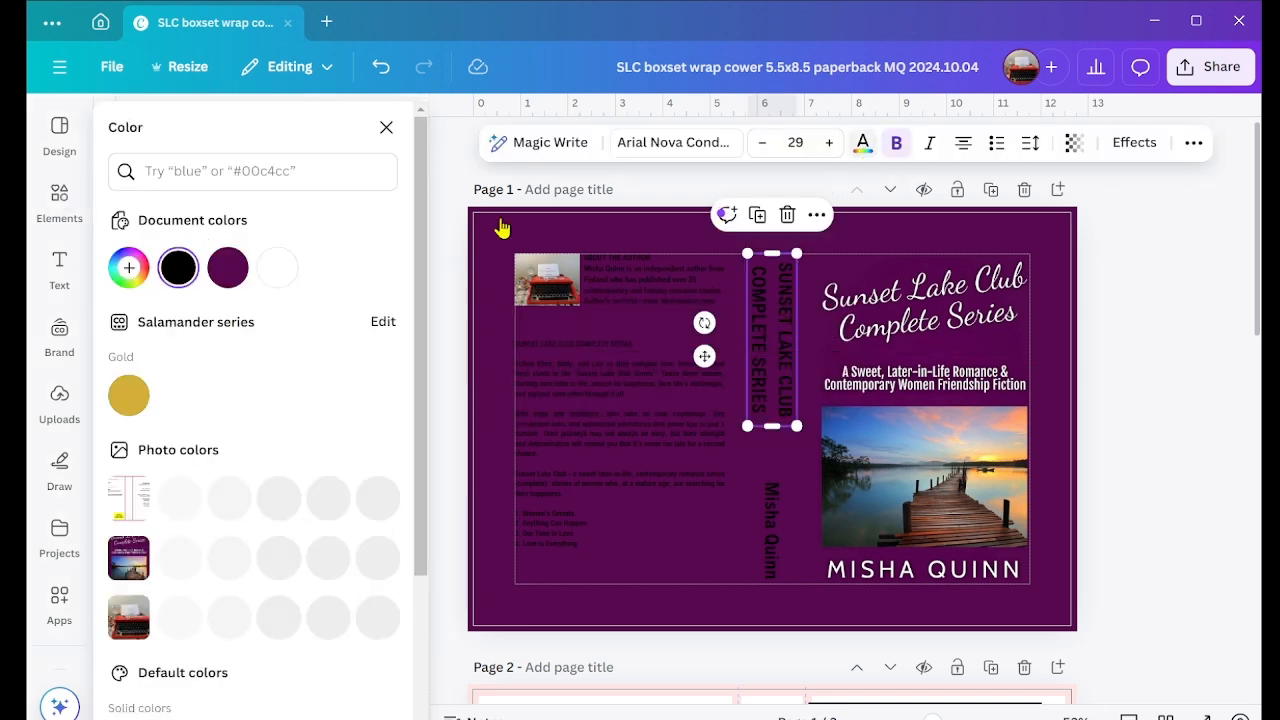
left_click(280, 268)
left_click(591, 277)
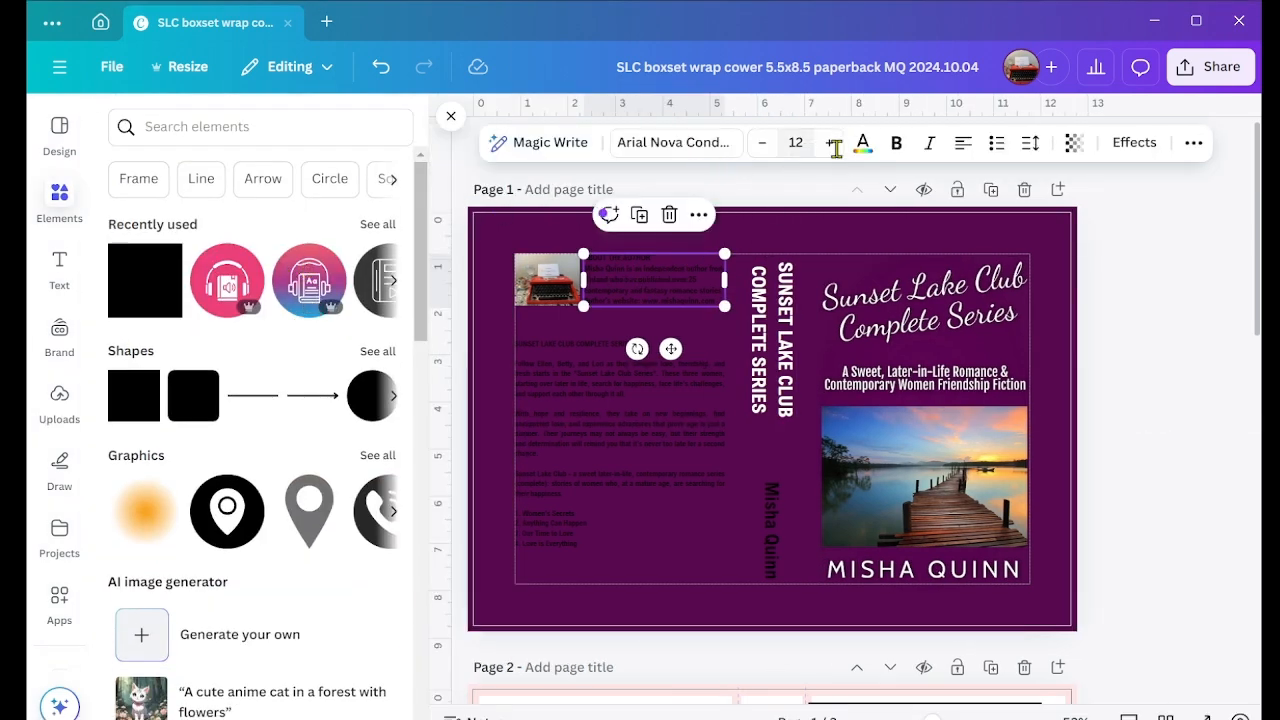
left_click(860, 152)
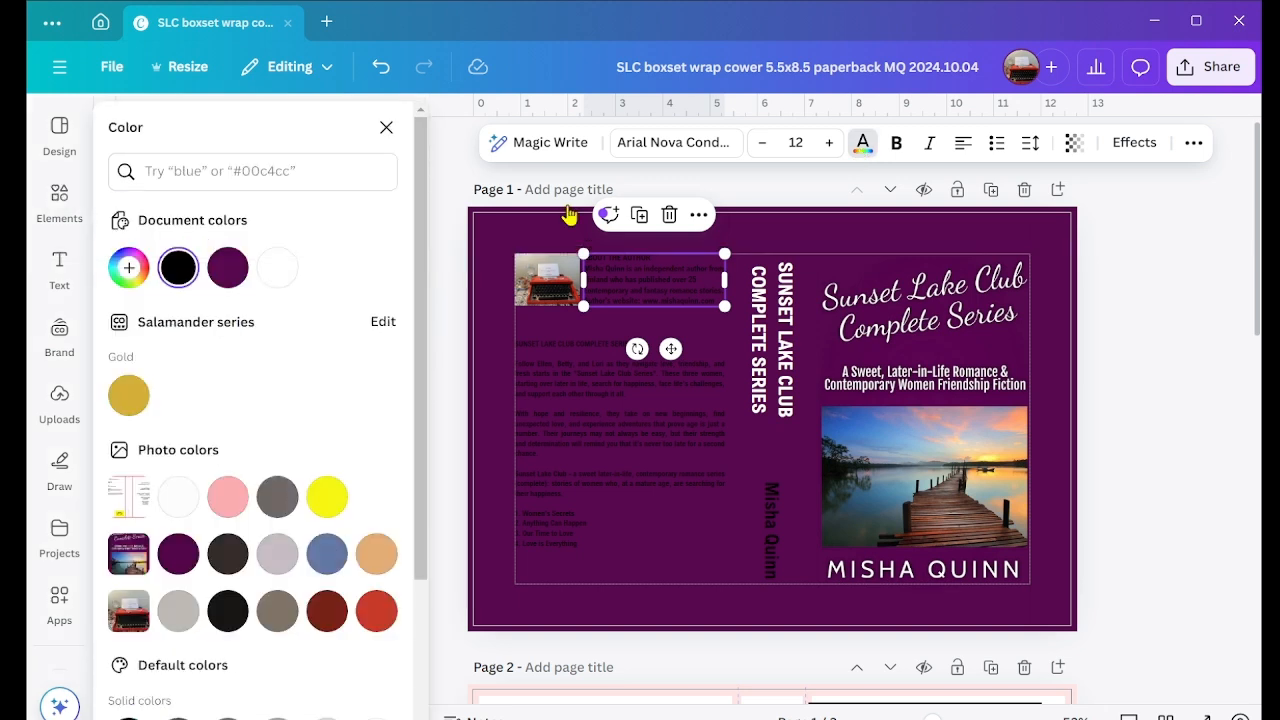
left_click(276, 270)
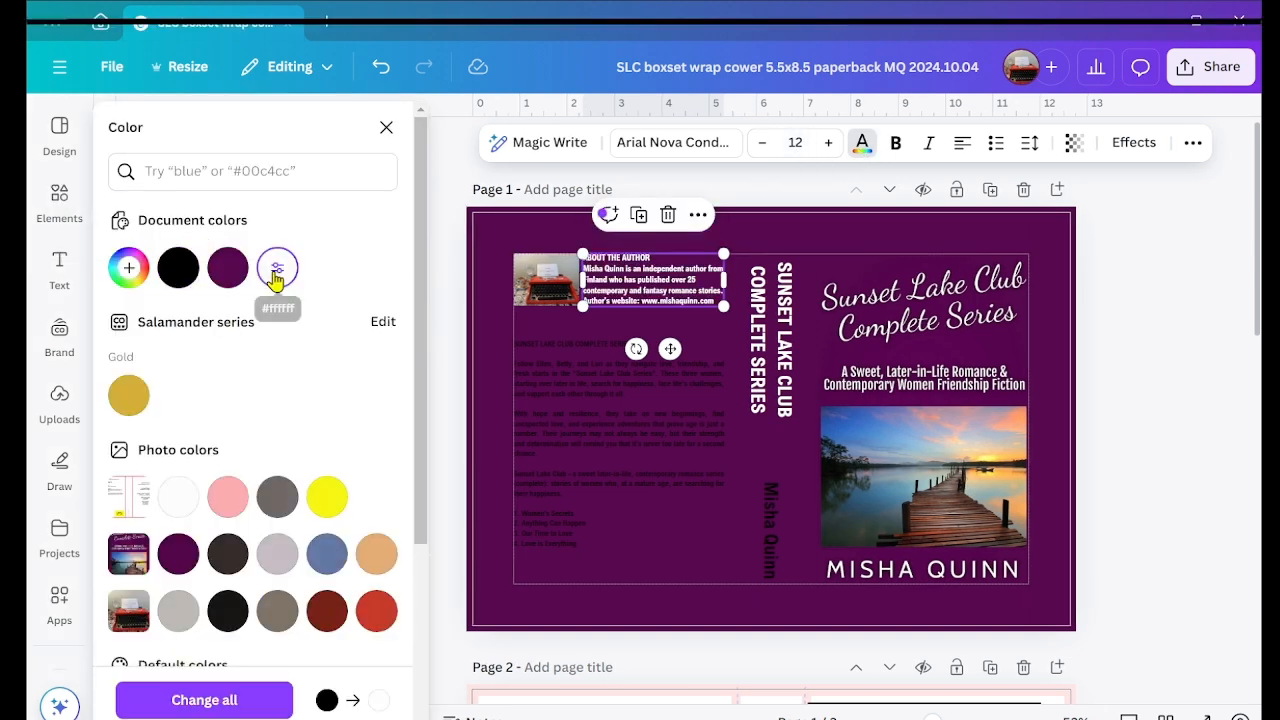
Step: Recolour the author name on the spine and the back cover's series description to white
left_click(779, 526)
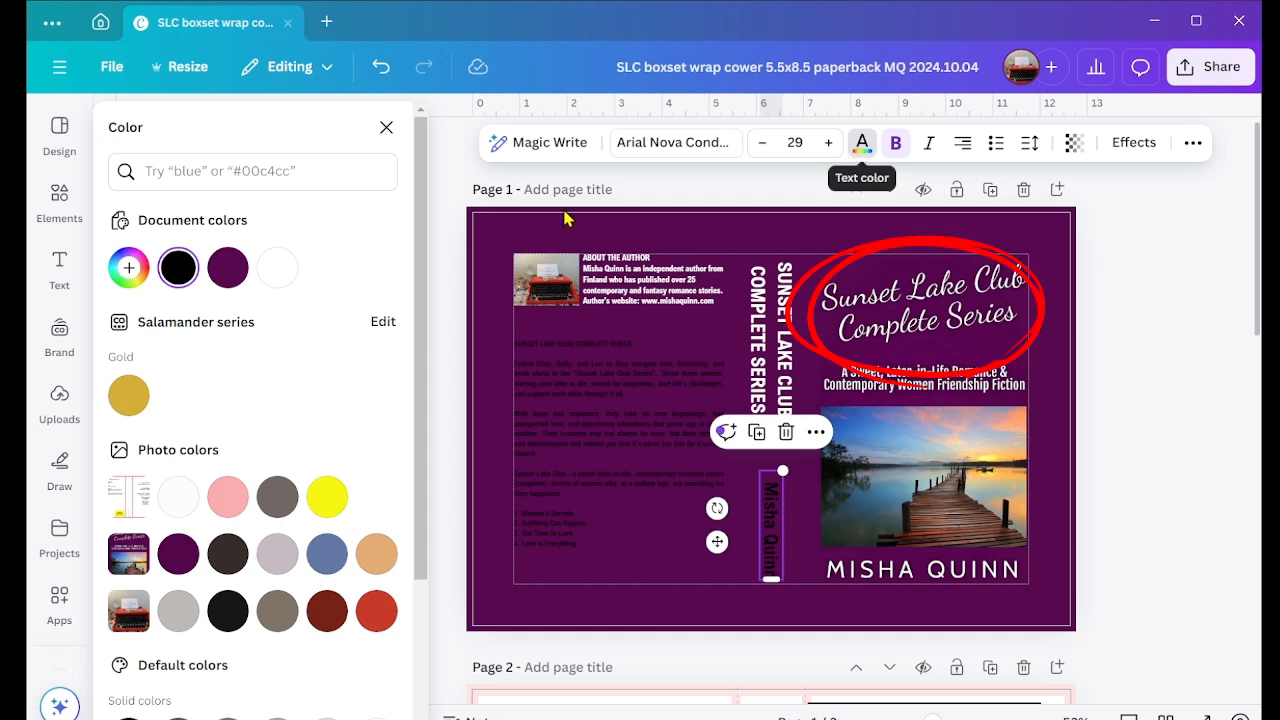
left_click(277, 268)
left_click(578, 424)
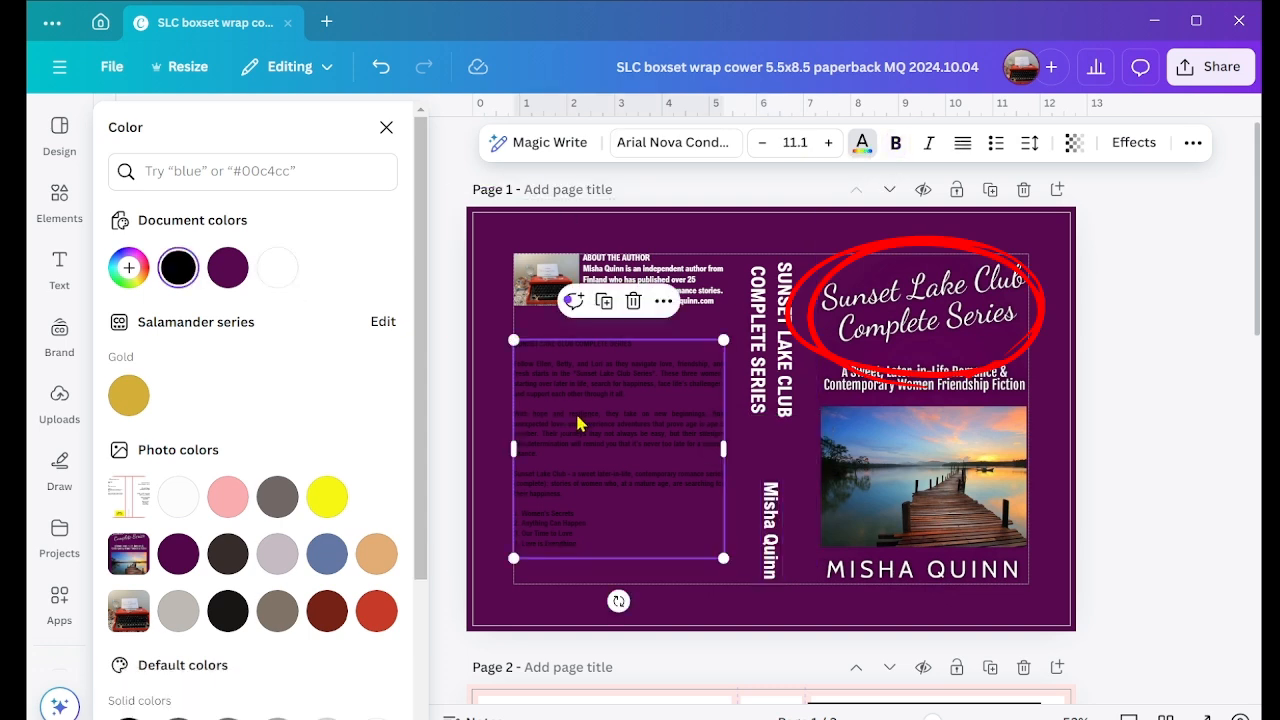
left_click(278, 272)
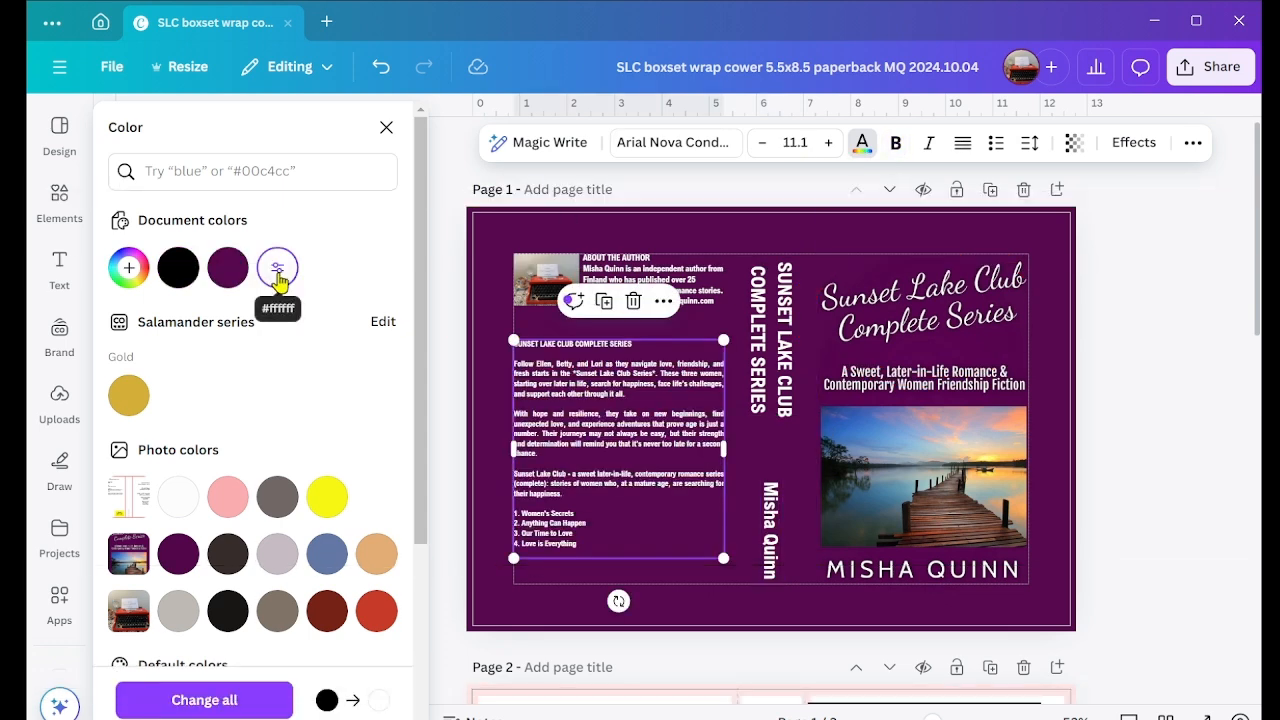
Step: Apply an Outline effect to the spine title in black with a thickness of 7
left_click(778, 320)
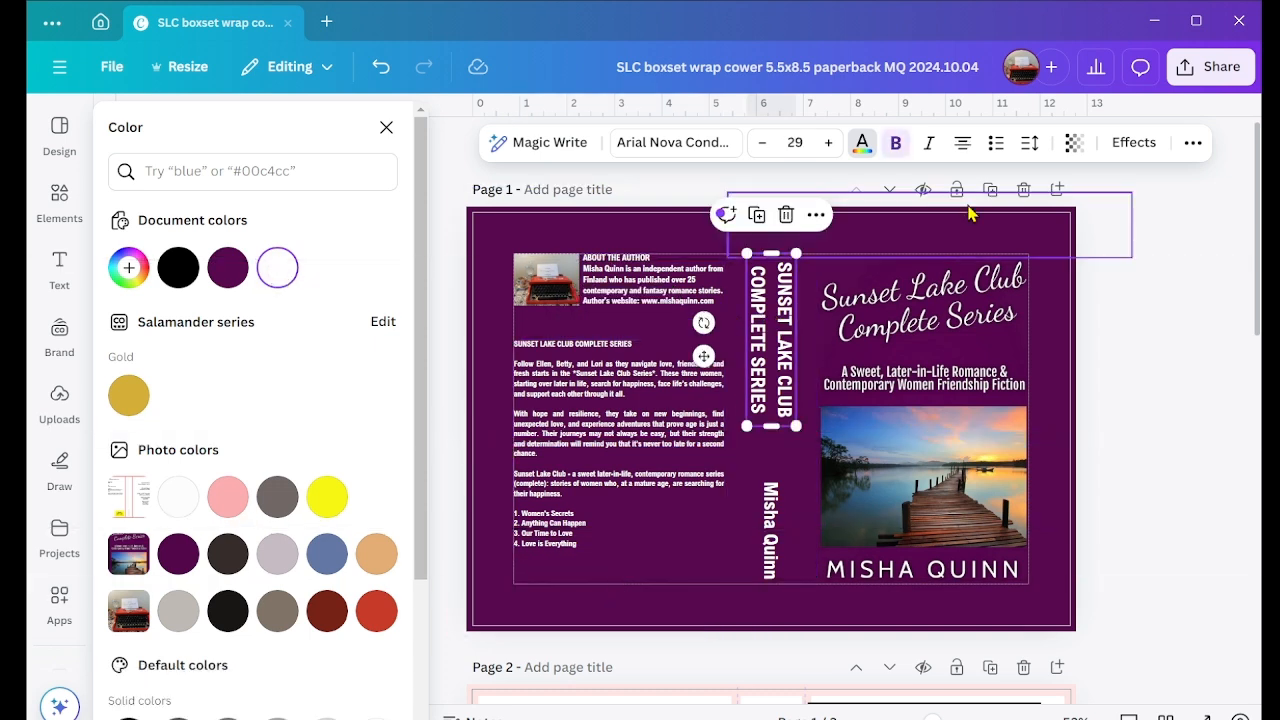
left_click(1130, 142)
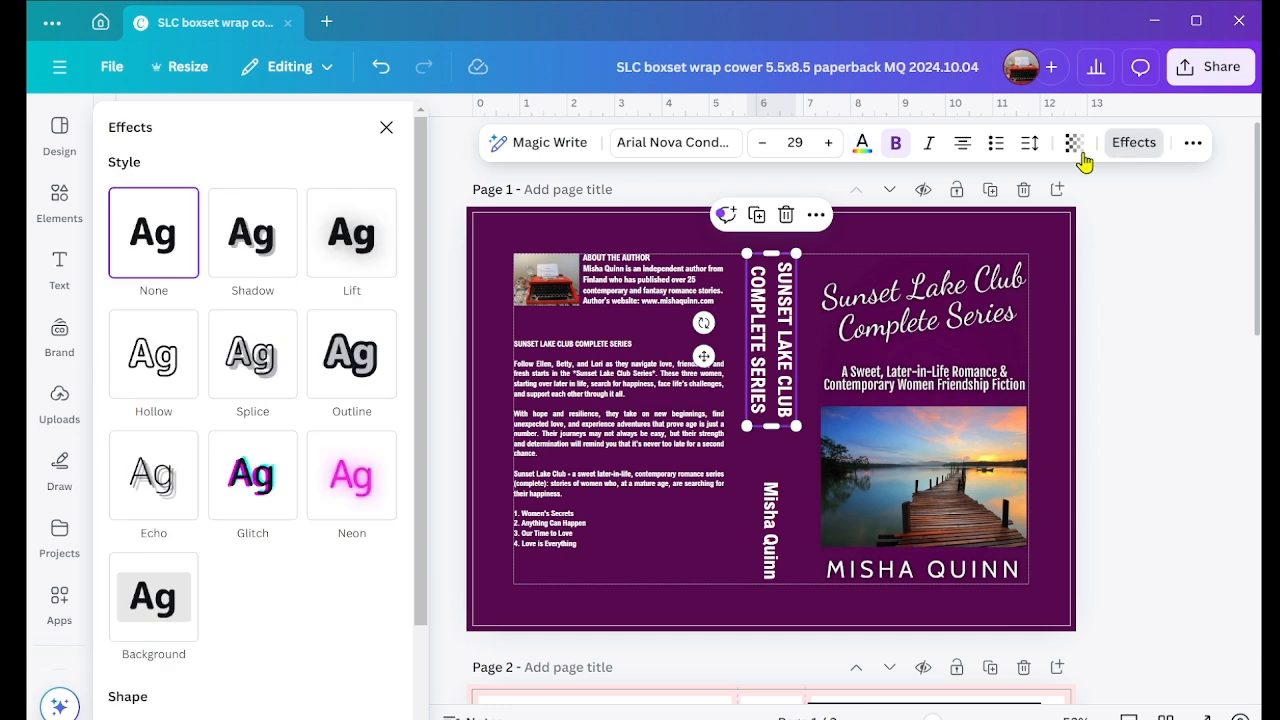
left_click(345, 365)
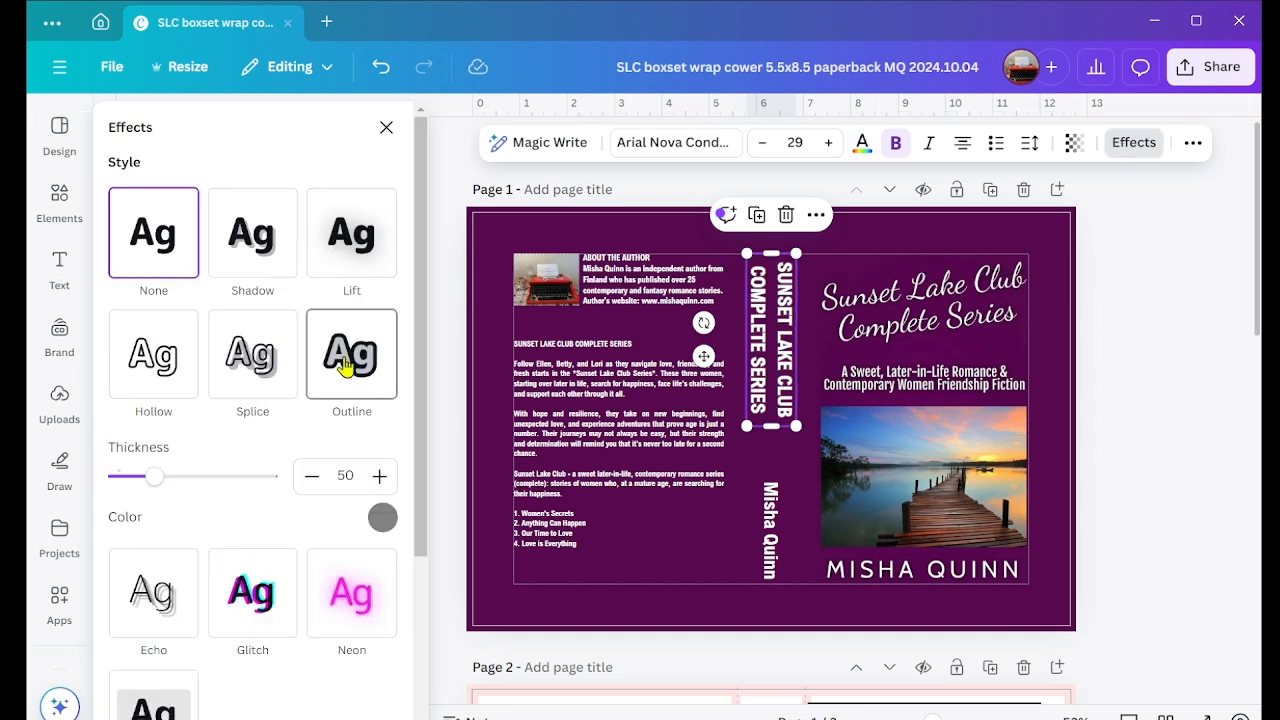
left_click(382, 517)
left_click(128, 490)
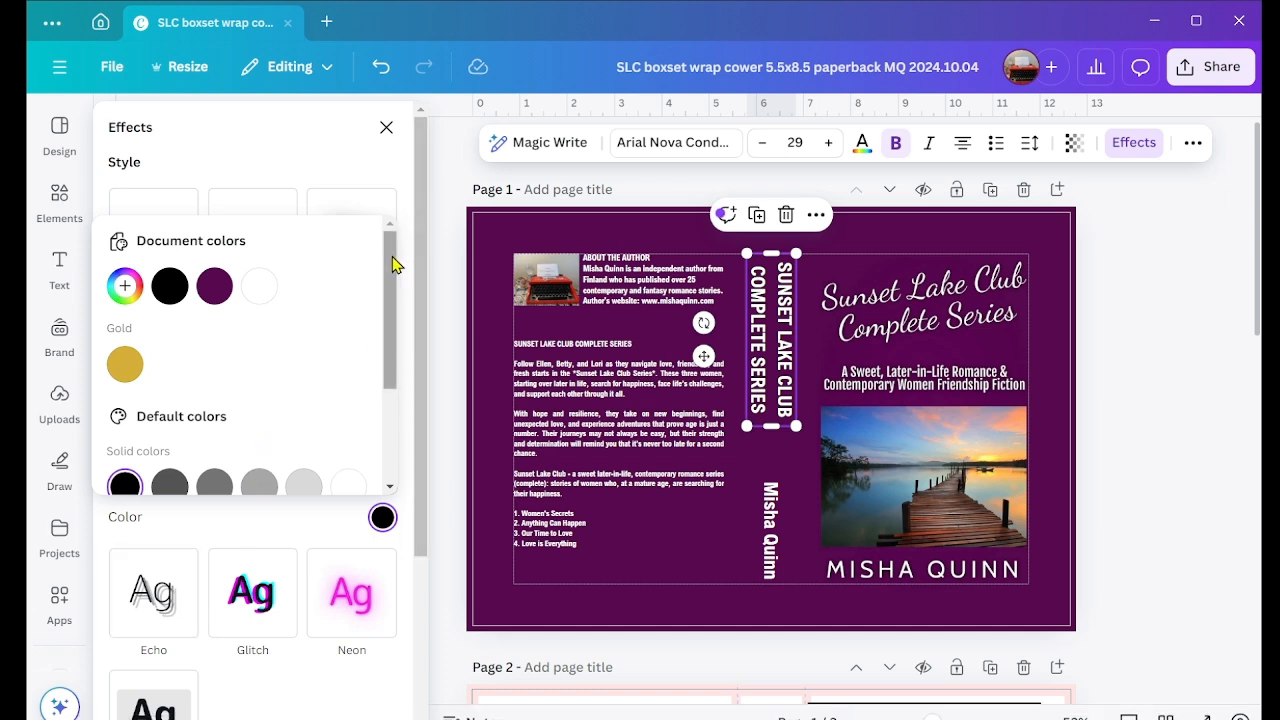
left_click(408, 216)
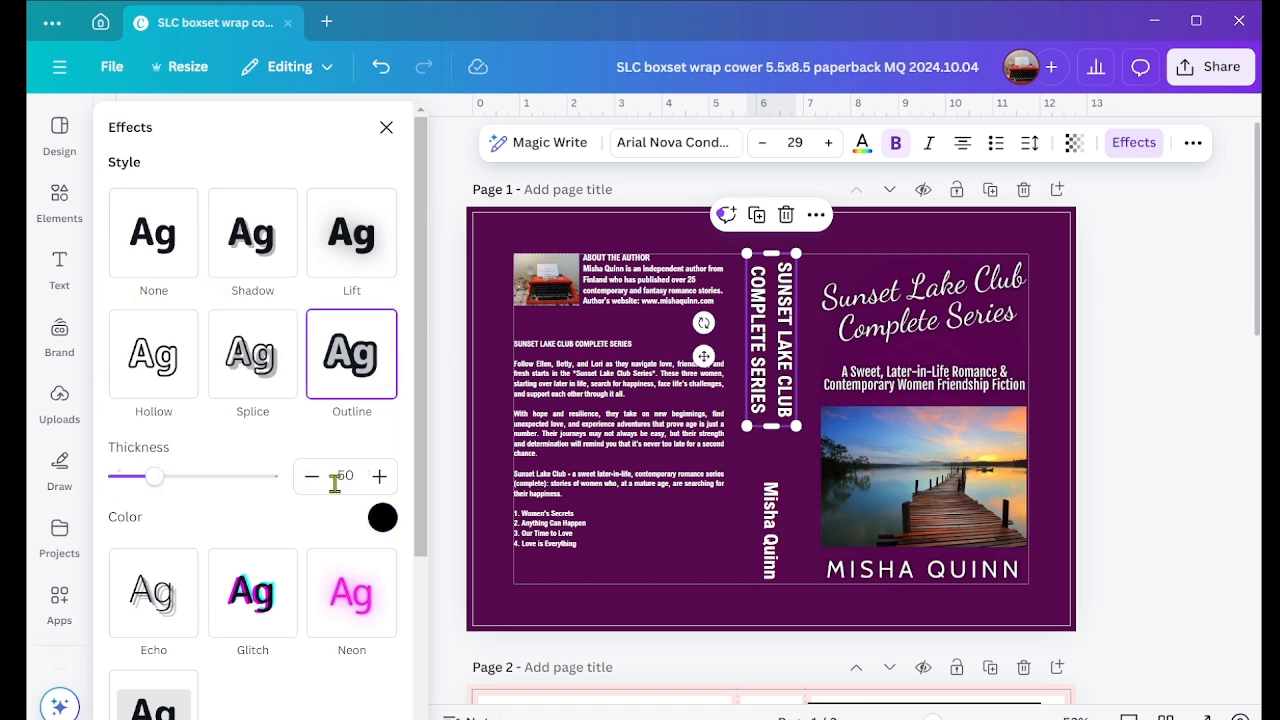
left_click_drag(158, 482, 122, 487)
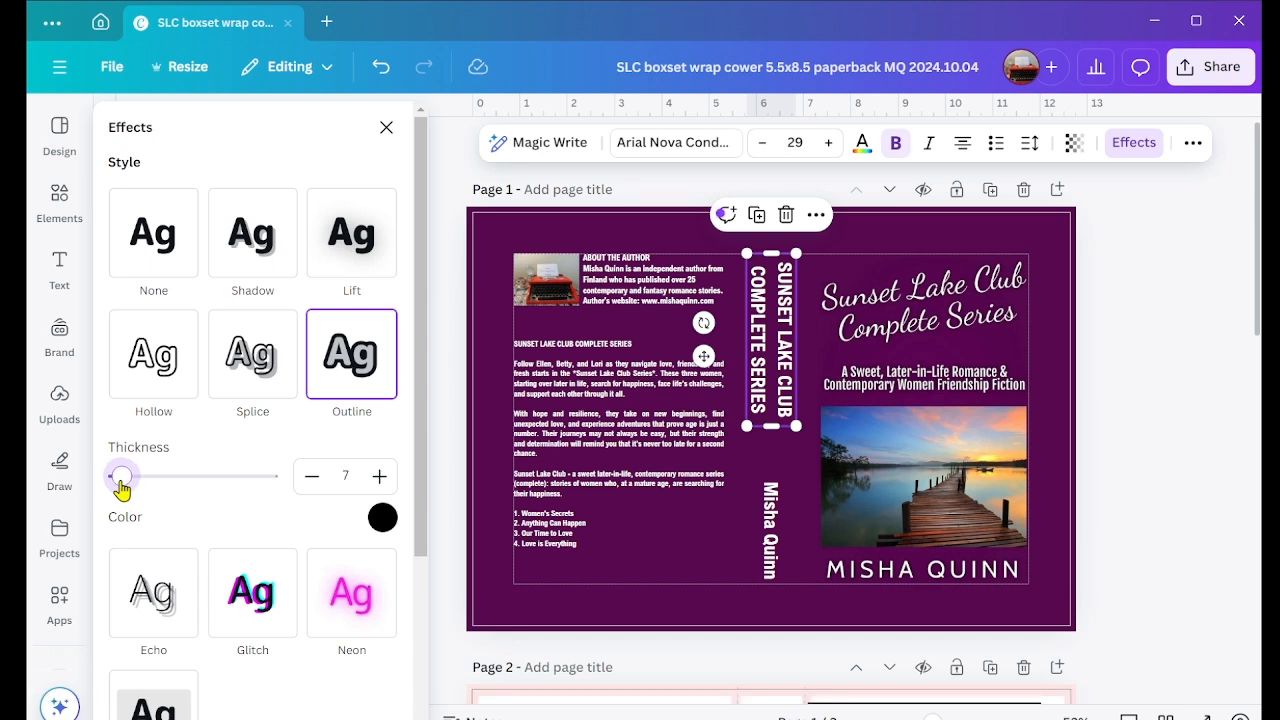
Step: Reduce the spine title's outline thickness to 6 and apply a black Outline effect with thickness 6 to the spine's author name
left_click_drag(121, 488, 119, 488)
left_click(773, 518)
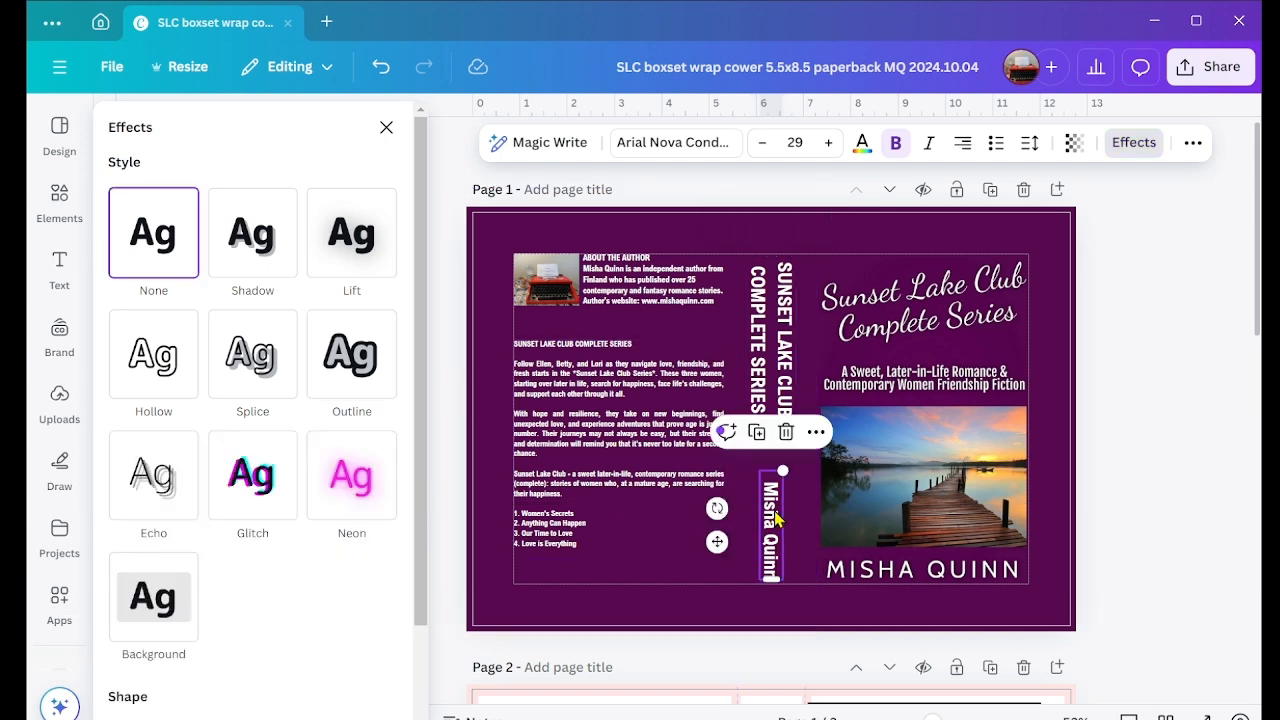
left_click(340, 378)
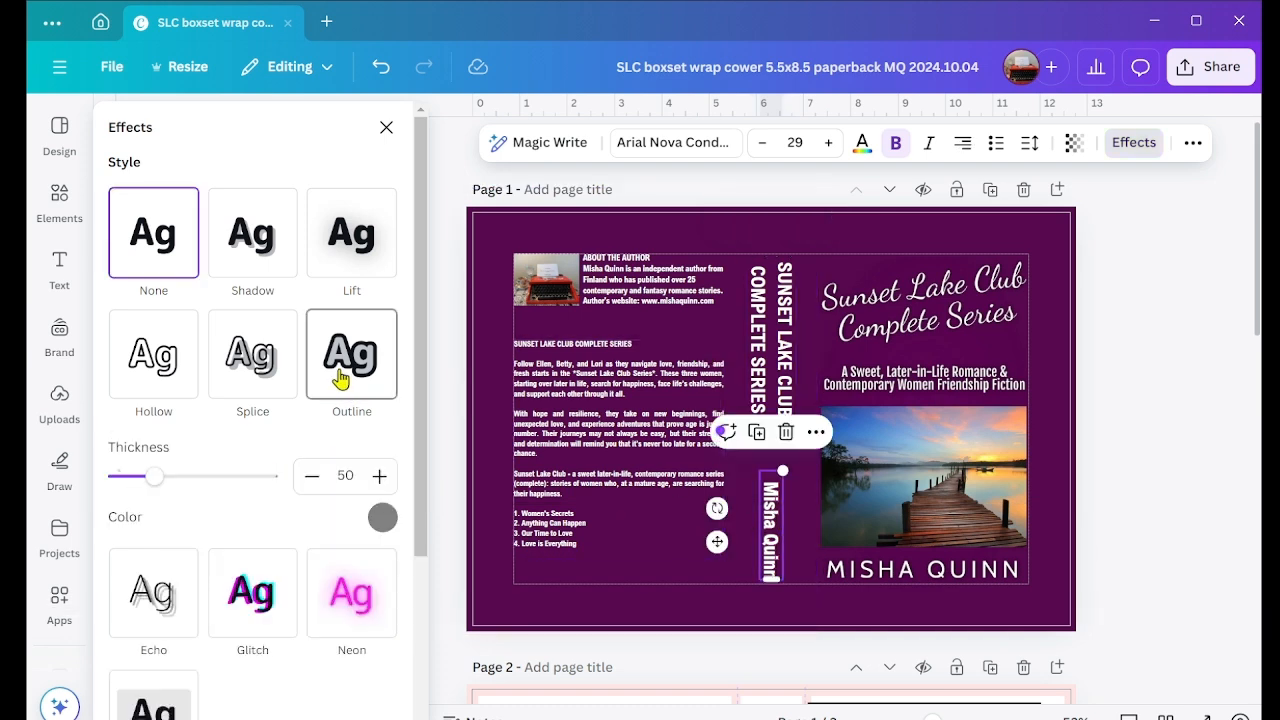
left_click(383, 518)
left_click(128, 486)
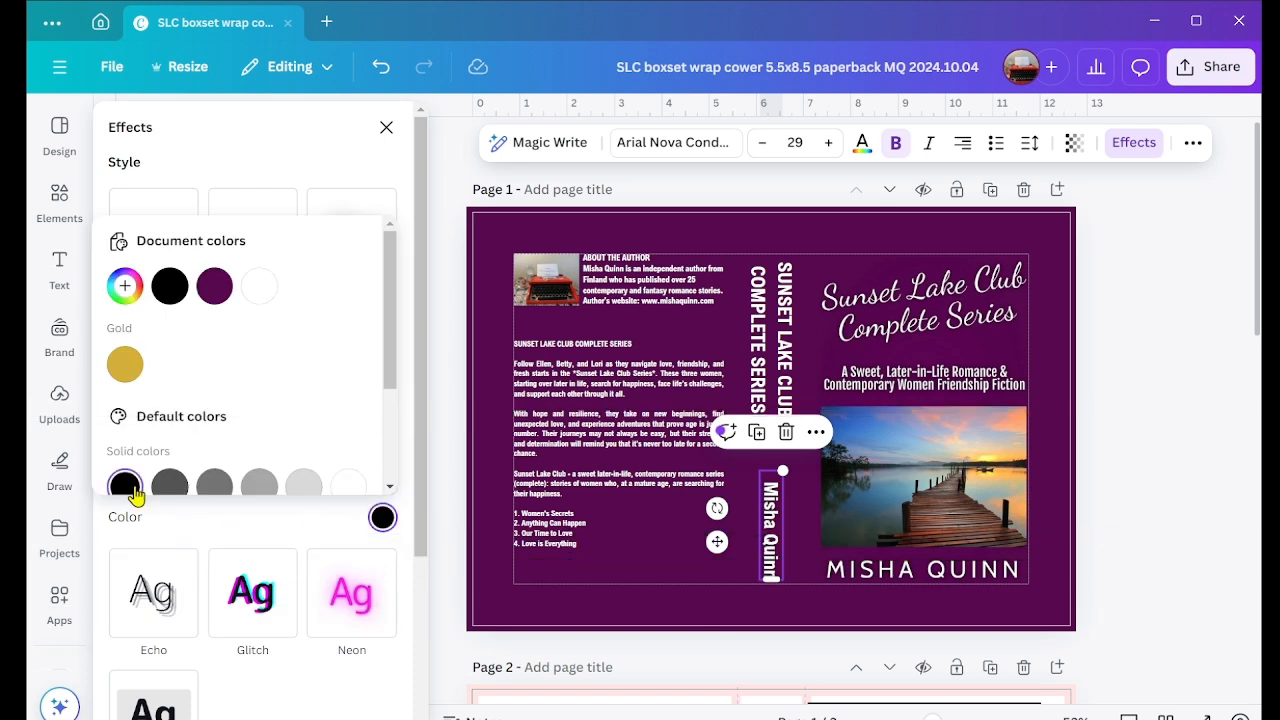
left_click(404, 224)
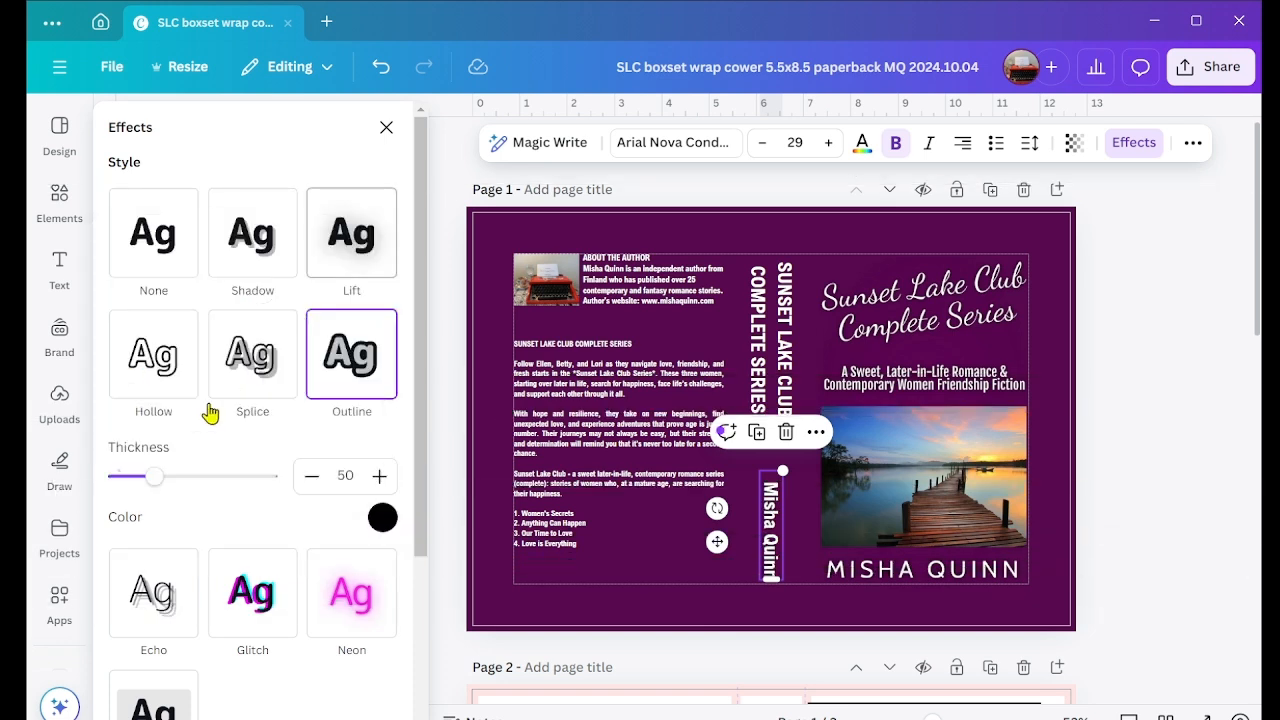
left_click_drag(163, 480, 127, 486)
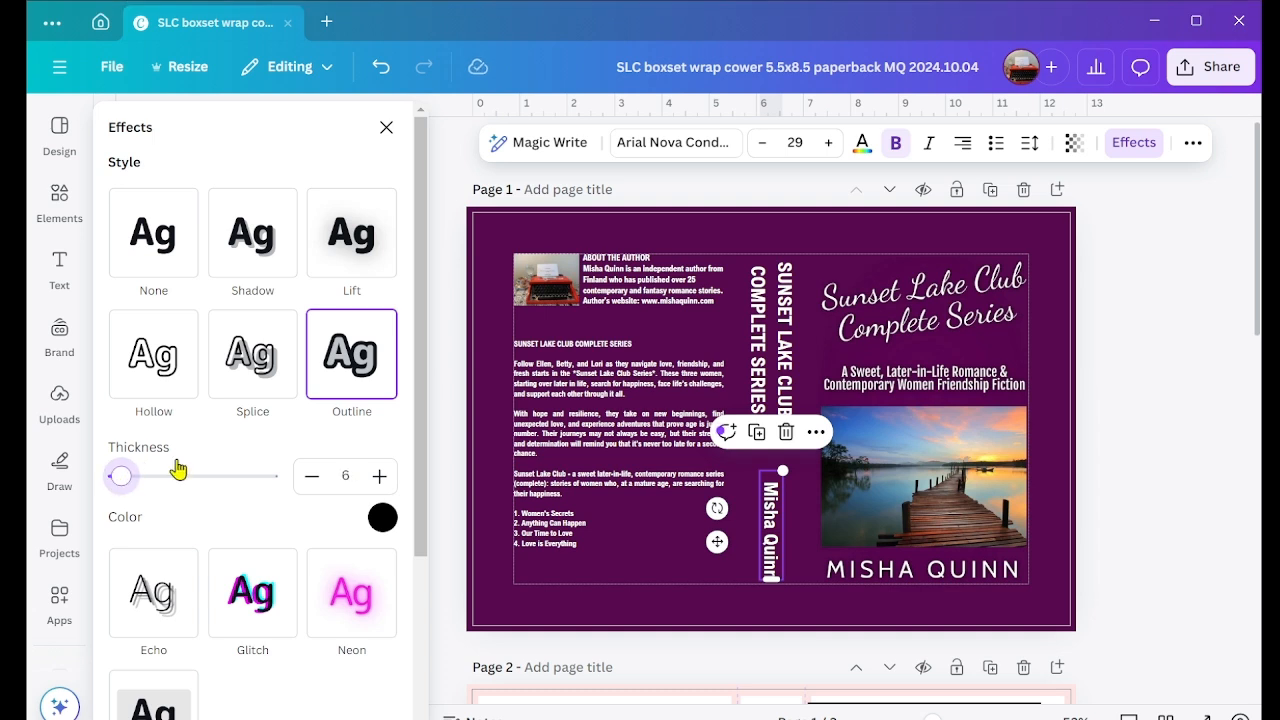
Step: Apply a black Outline effect with a thickness of 19 to the series description on the back cover
left_click(632, 425)
left_click(372, 367)
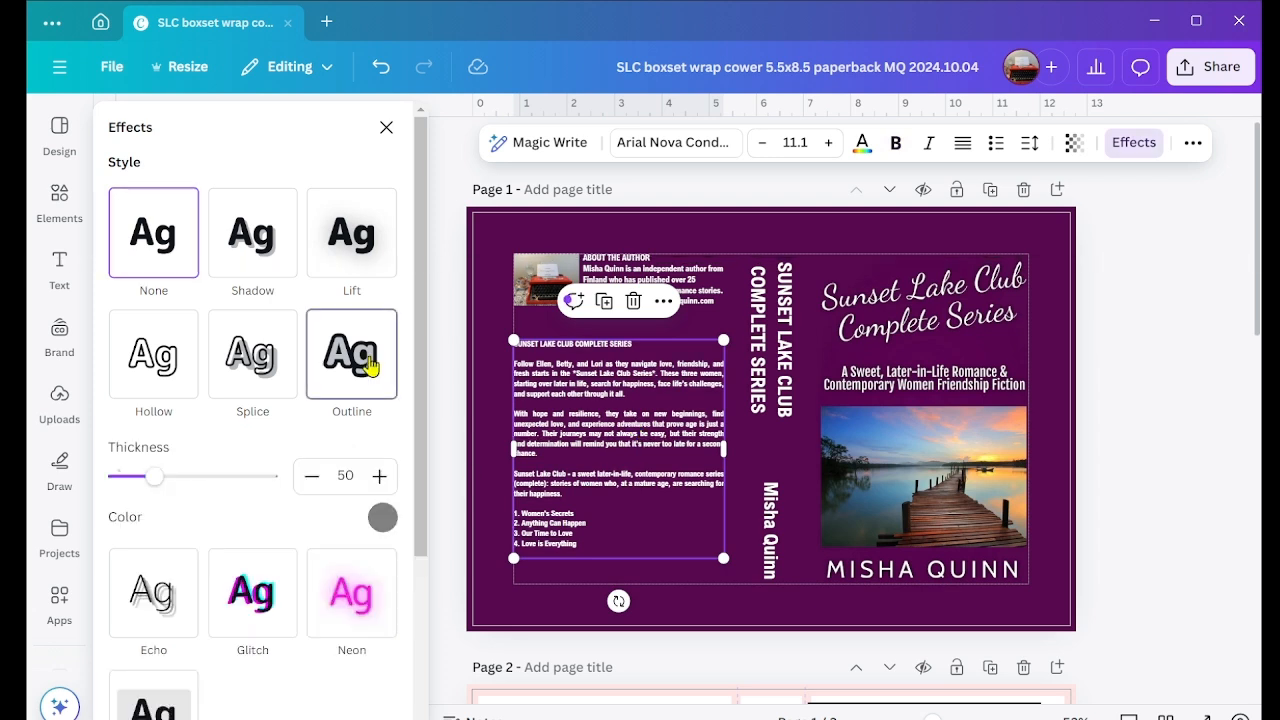
left_click(382, 517)
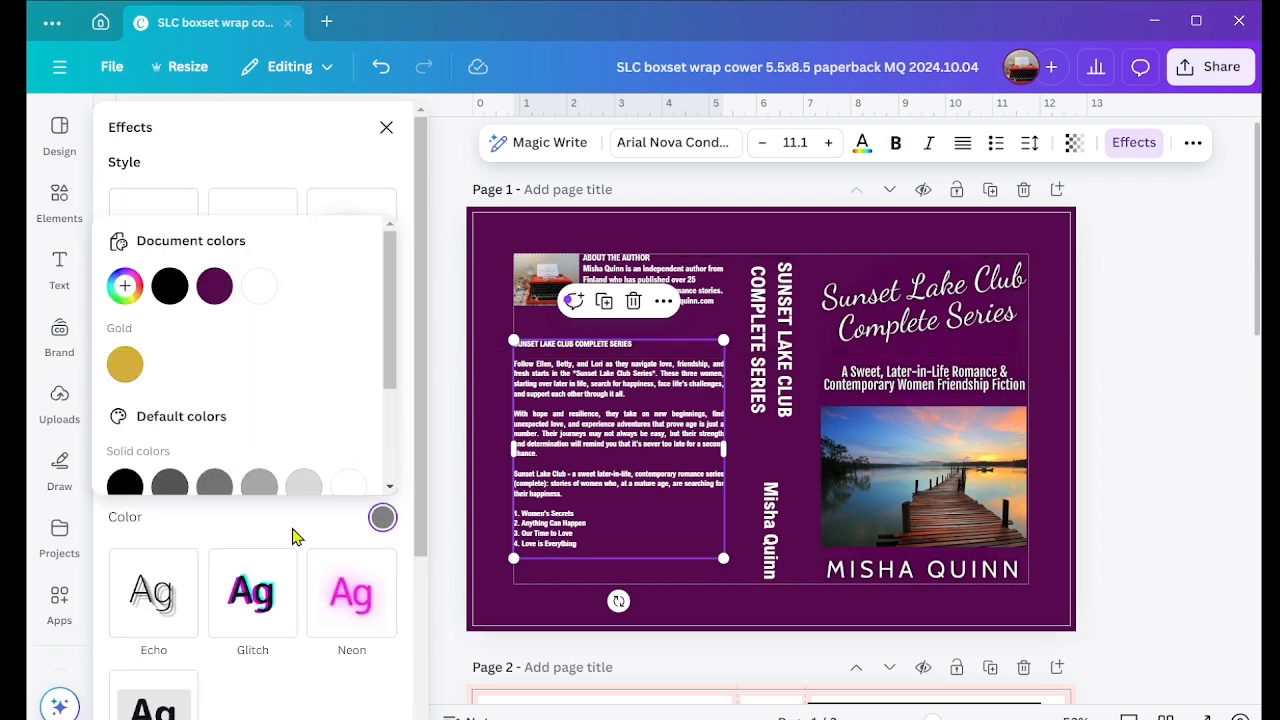
left_click(126, 487)
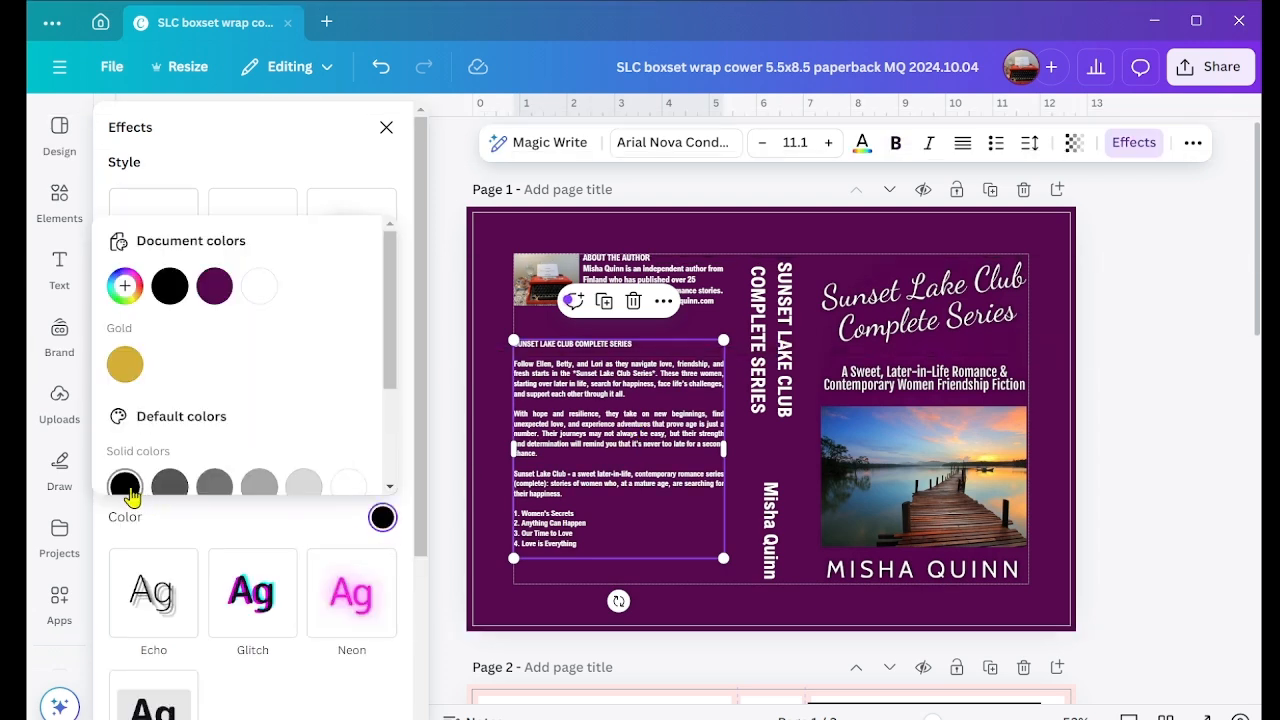
left_click(403, 260)
left_click_drag(154, 480, 126, 487)
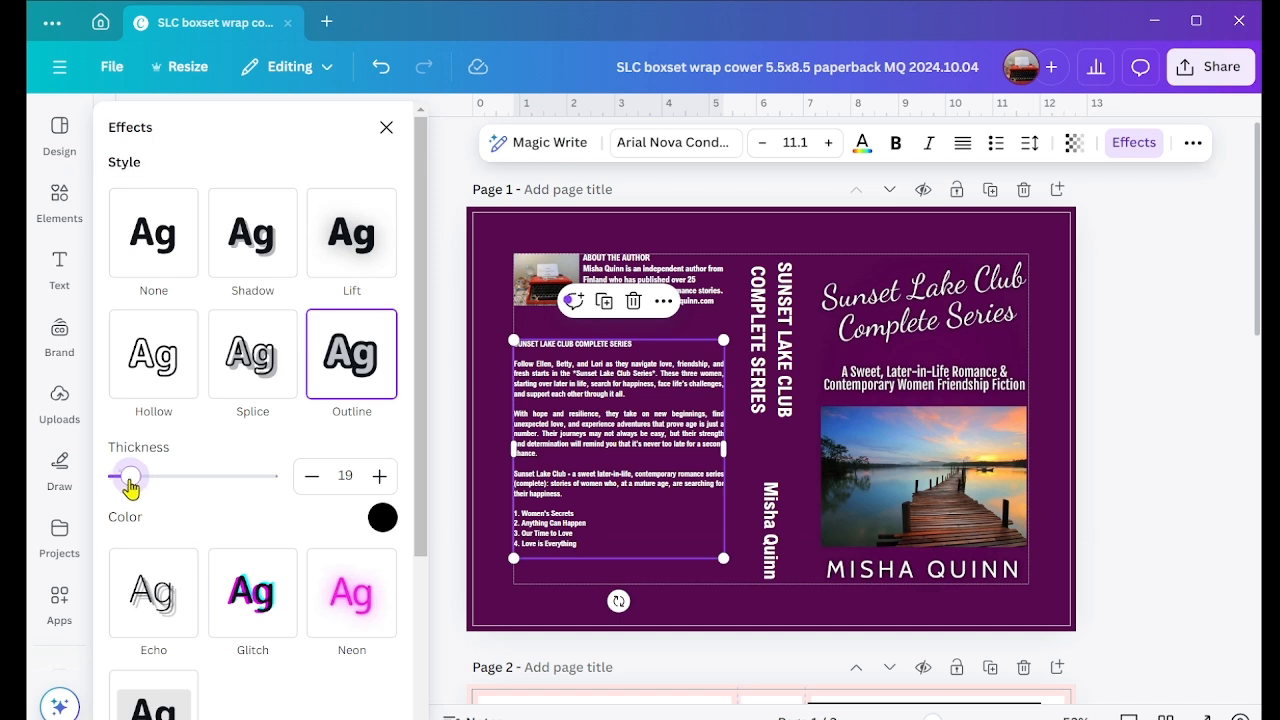
Step: Apply a black Outline effect with a thickness of 20 to the "ABOUT THE AUTHOR" text on the back cover
left_click(707, 288)
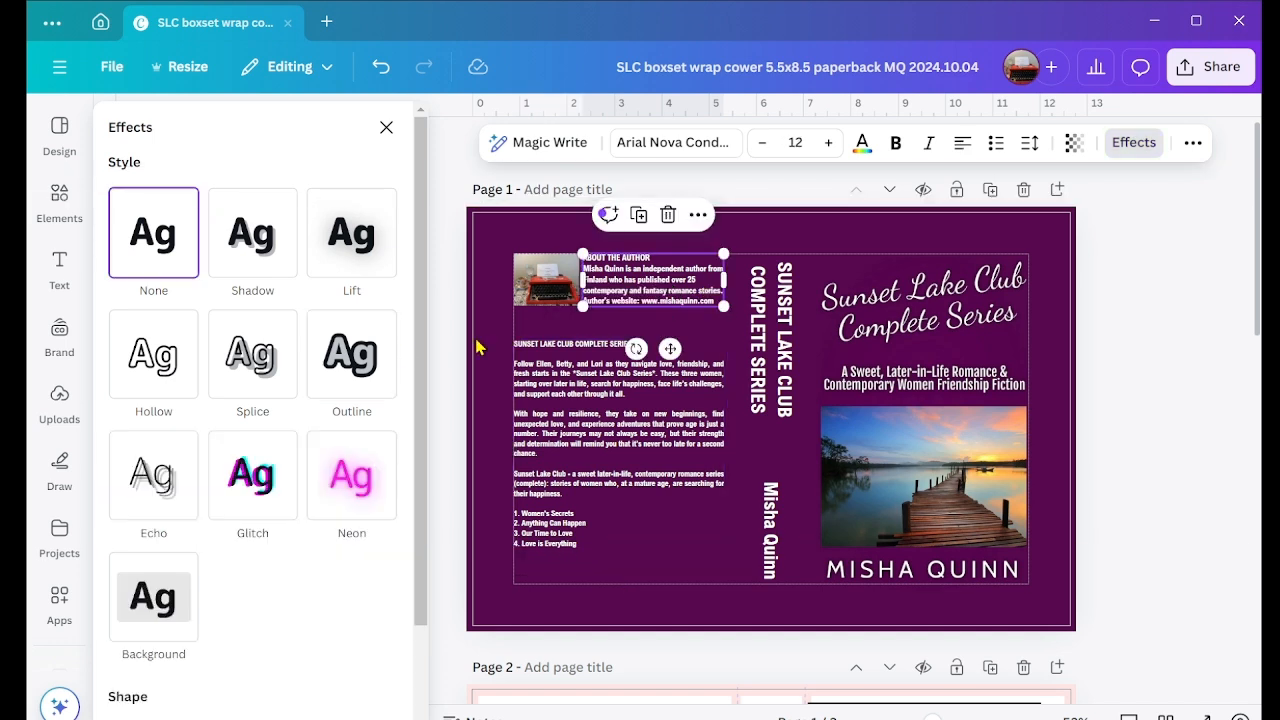
left_click(366, 358)
left_click(383, 519)
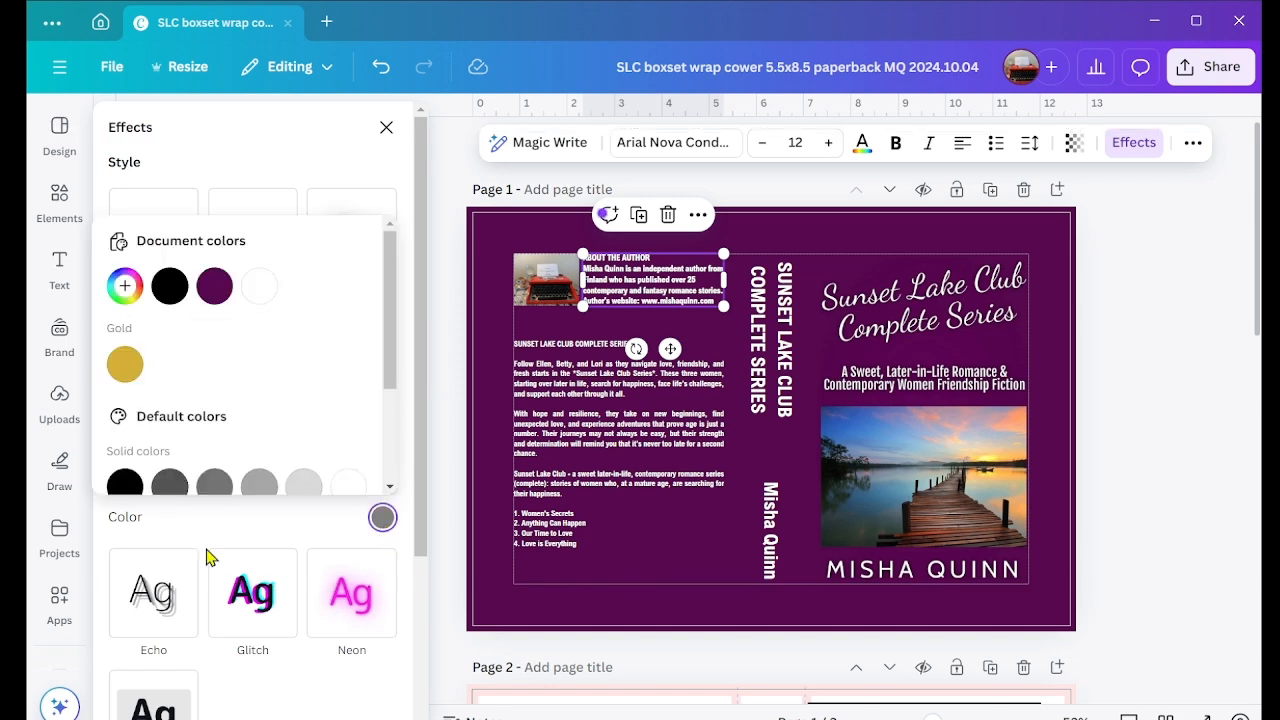
left_click(125, 484)
left_click(410, 288)
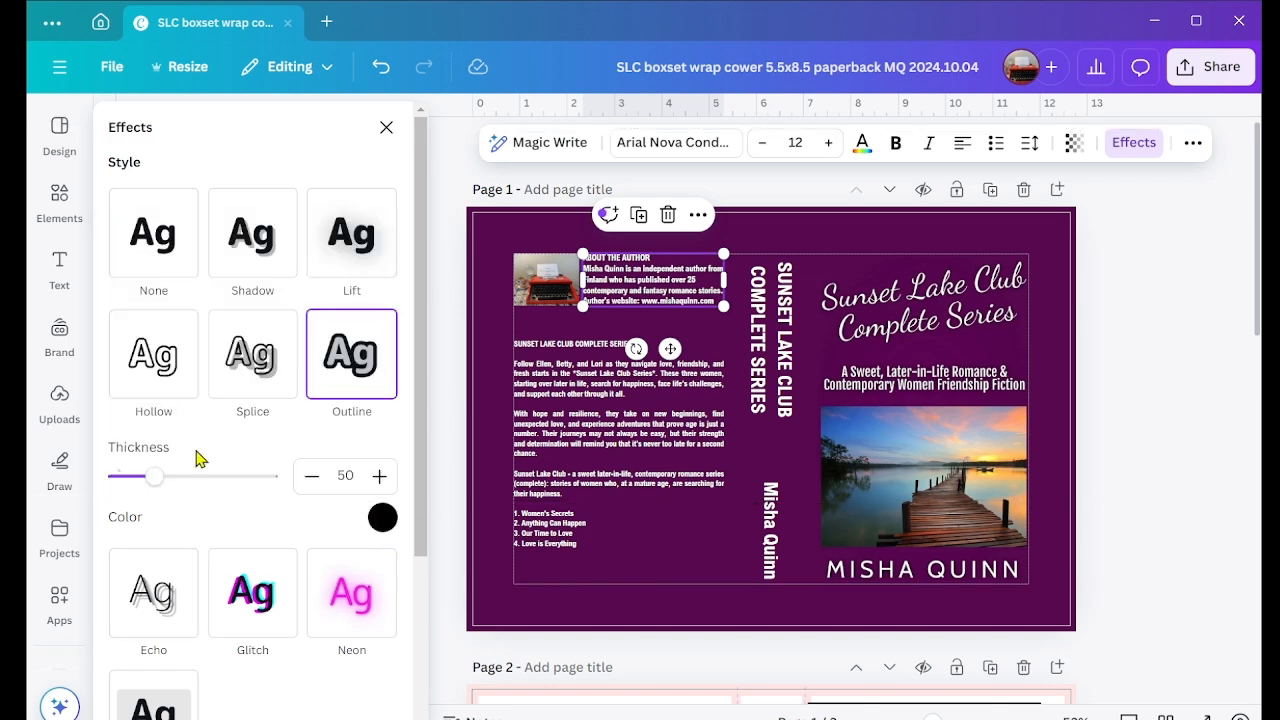
left_click_drag(158, 488, 130, 490)
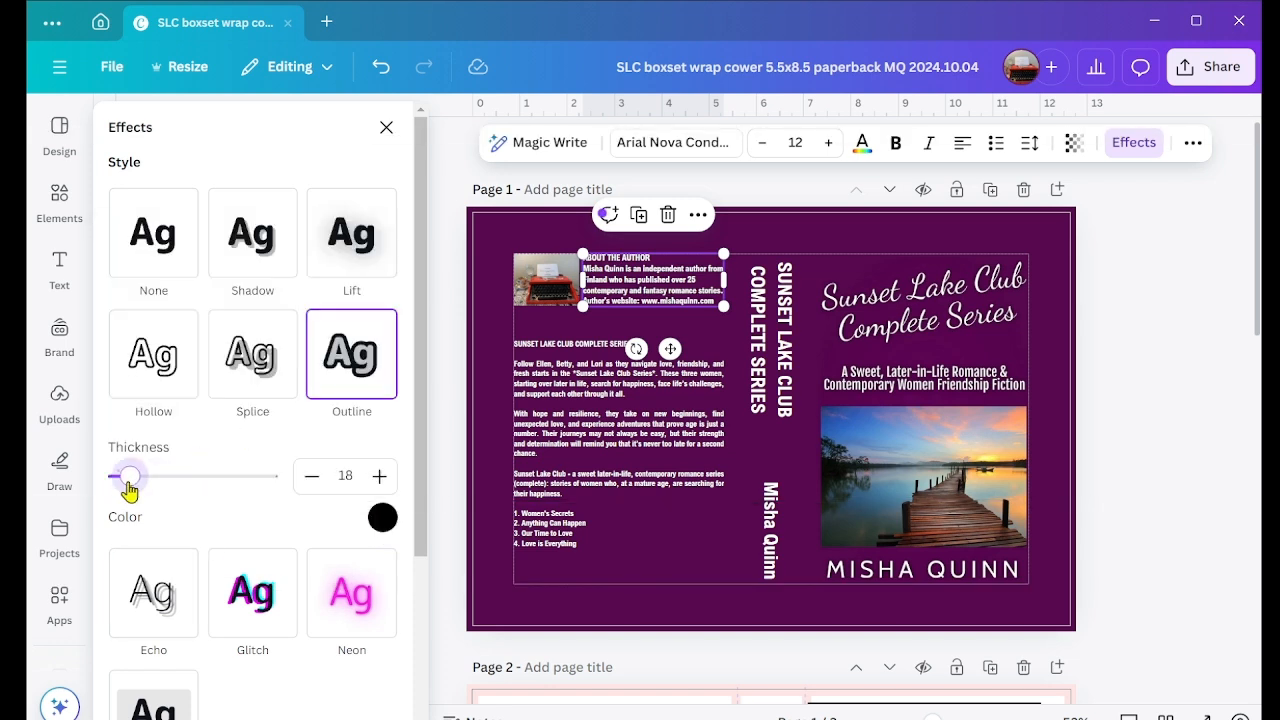
left_click_drag(130, 490, 132, 488)
Step: Set the outline thickness of both the spine title and the spine's author name to 20
left_click(805, 342)
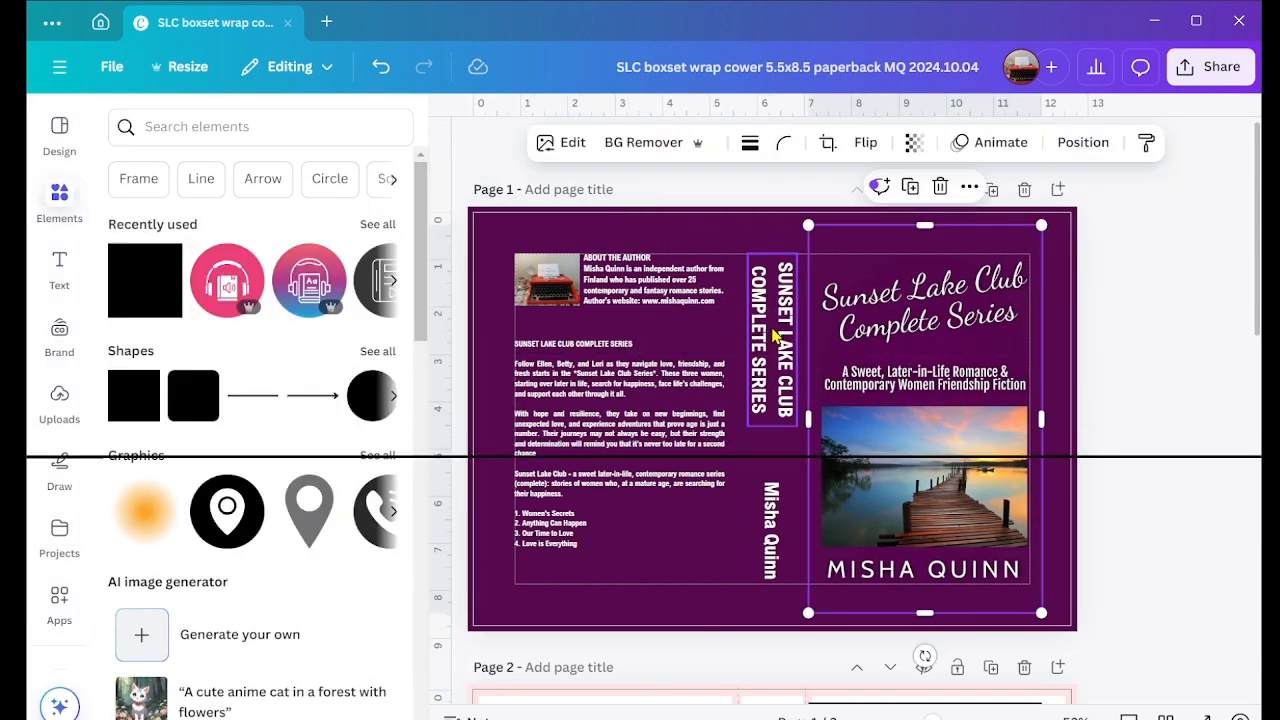
left_click(775, 337)
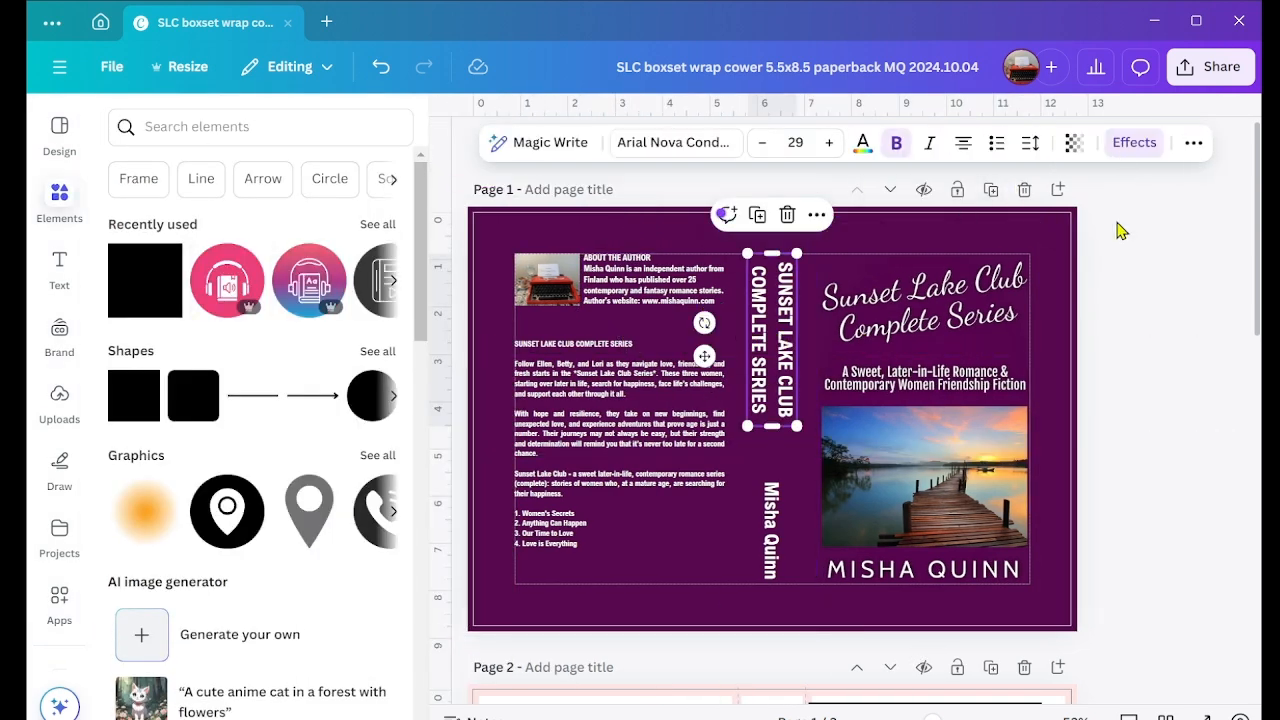
left_click(1138, 146)
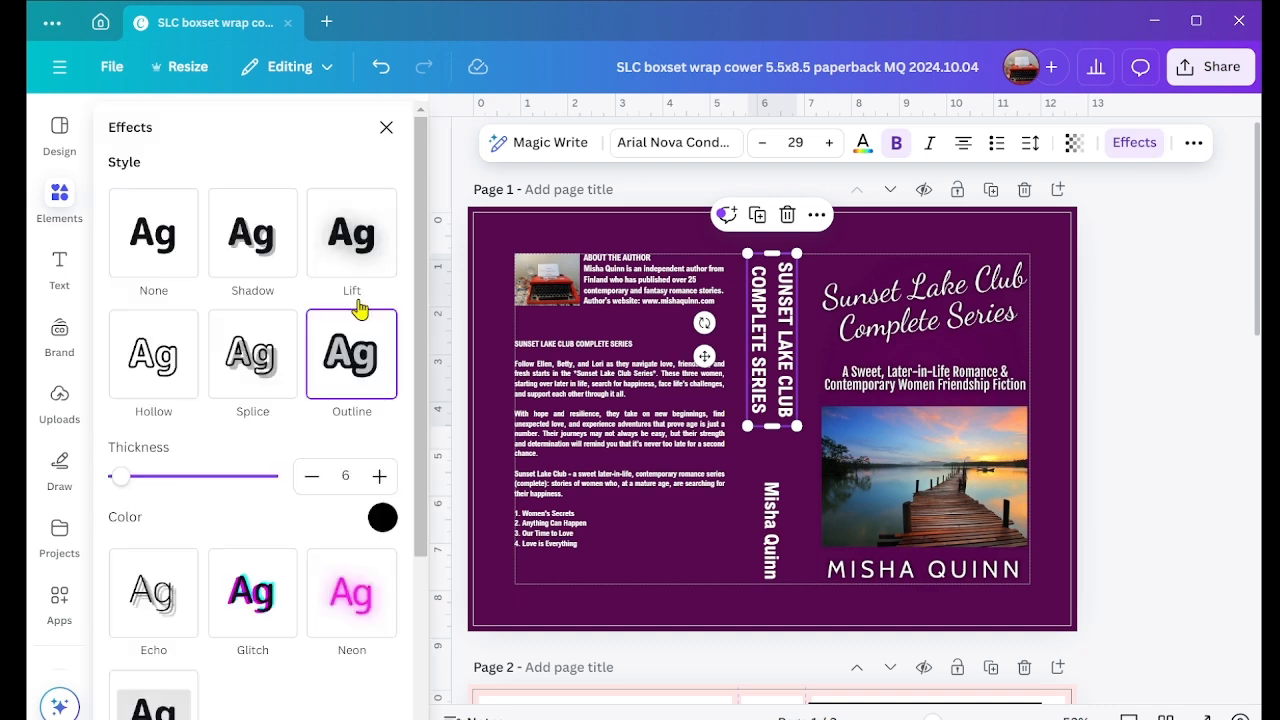
left_click(129, 478)
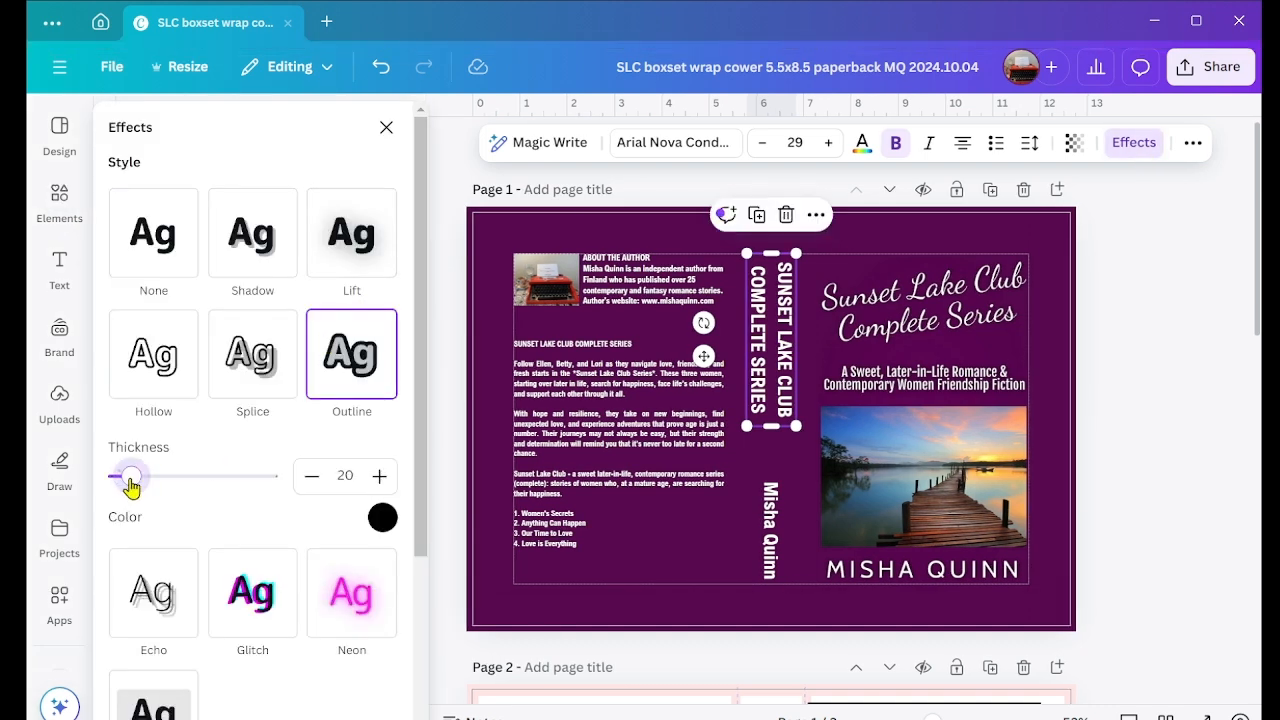
left_click(776, 525)
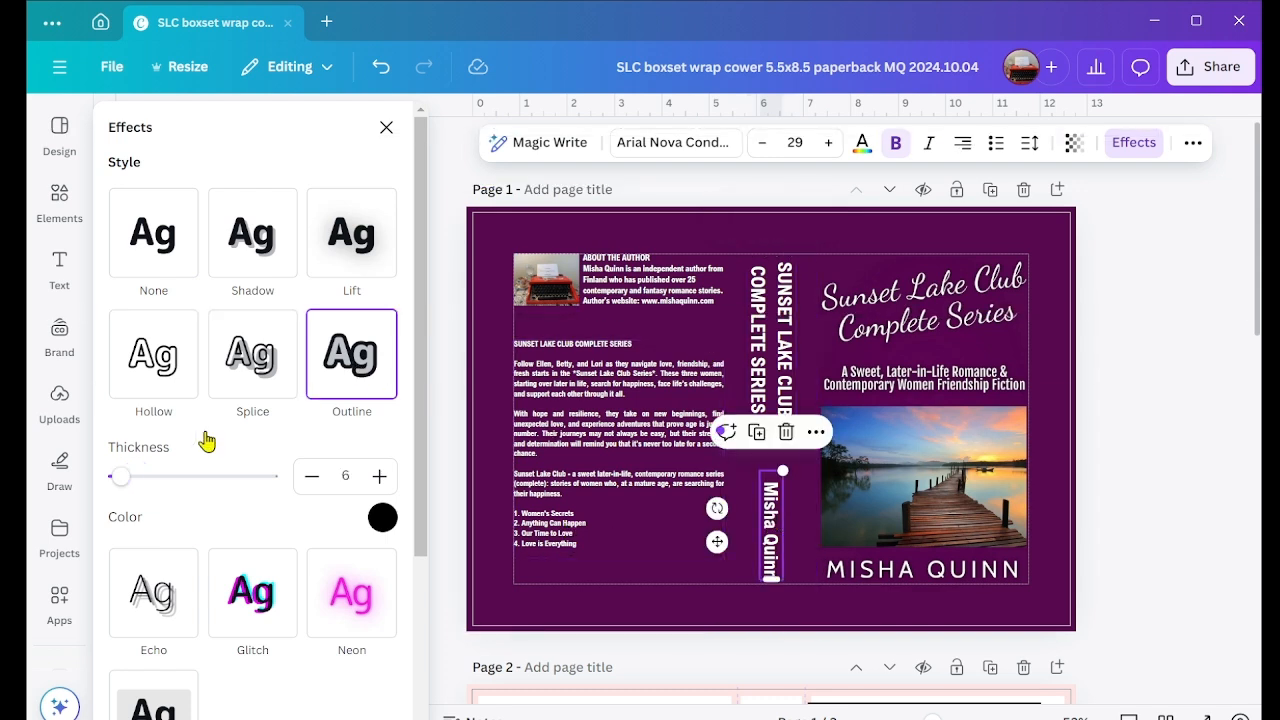
left_click_drag(120, 476, 131, 482)
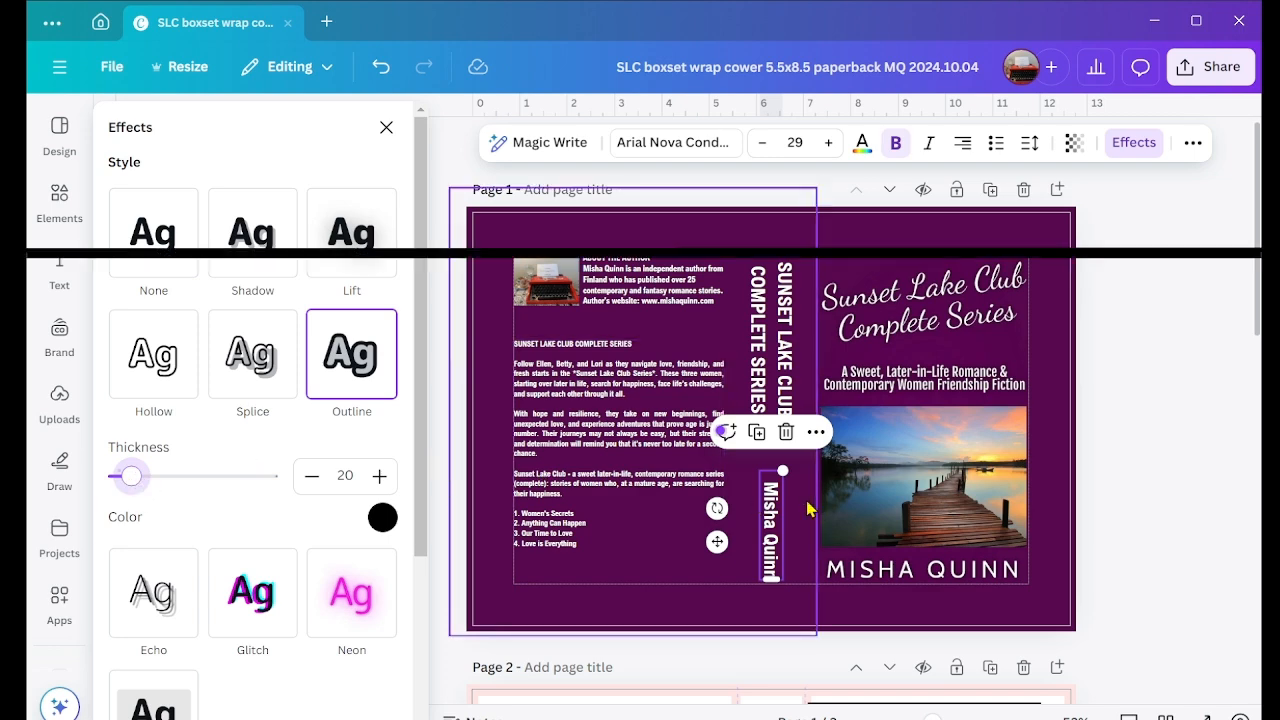
left_click(773, 505)
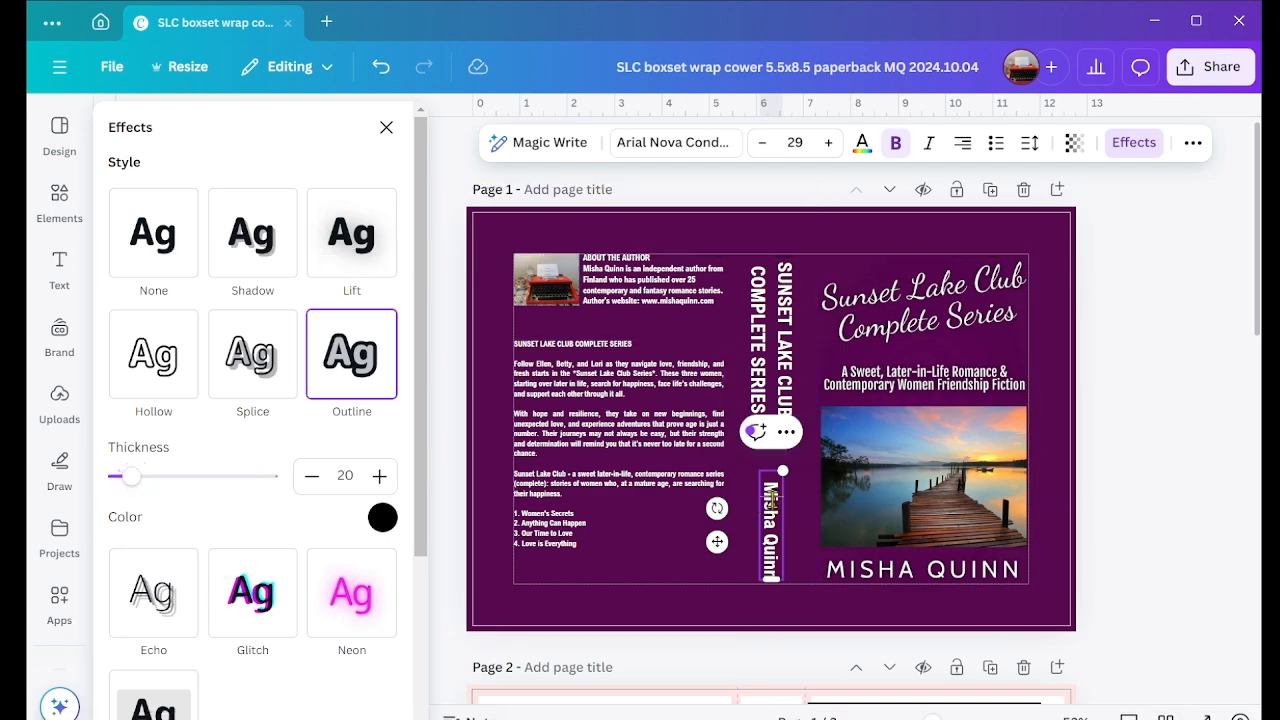
left_click(1143, 444)
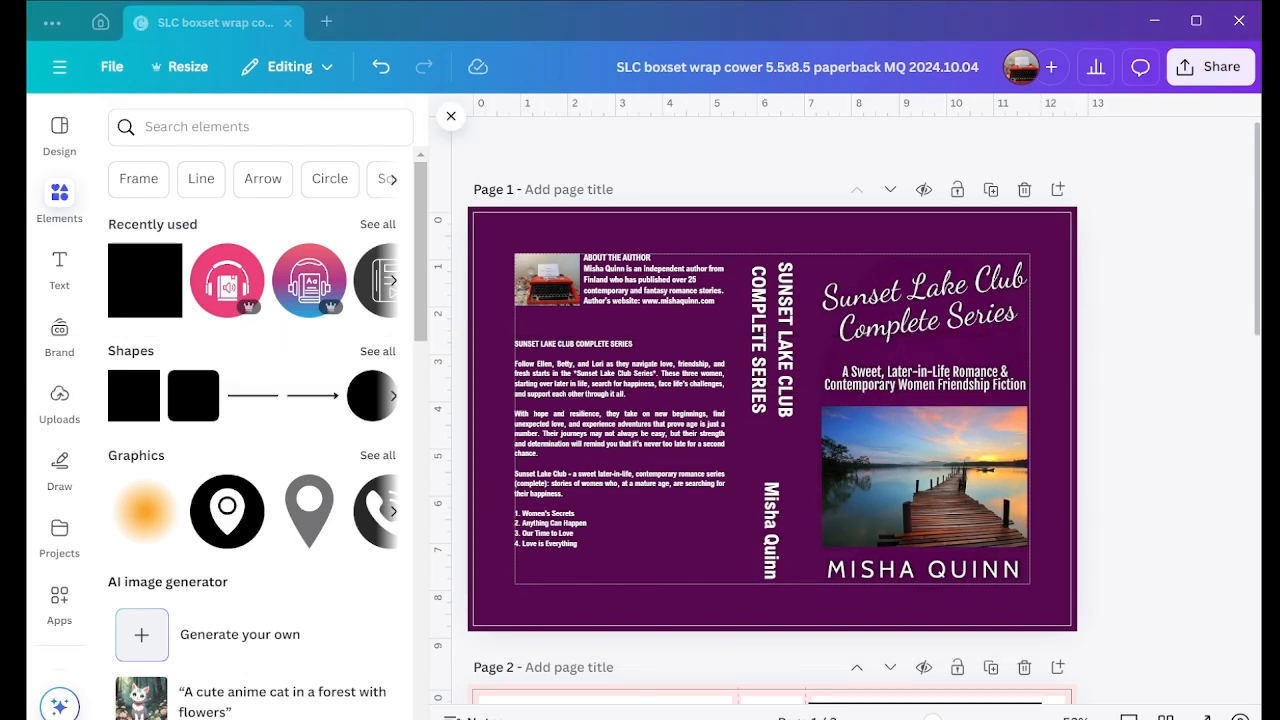
Step: Change the spine title's text alignment so both lines start flush at the upper end of the spine
left_click(795, 306)
left_click(962, 148)
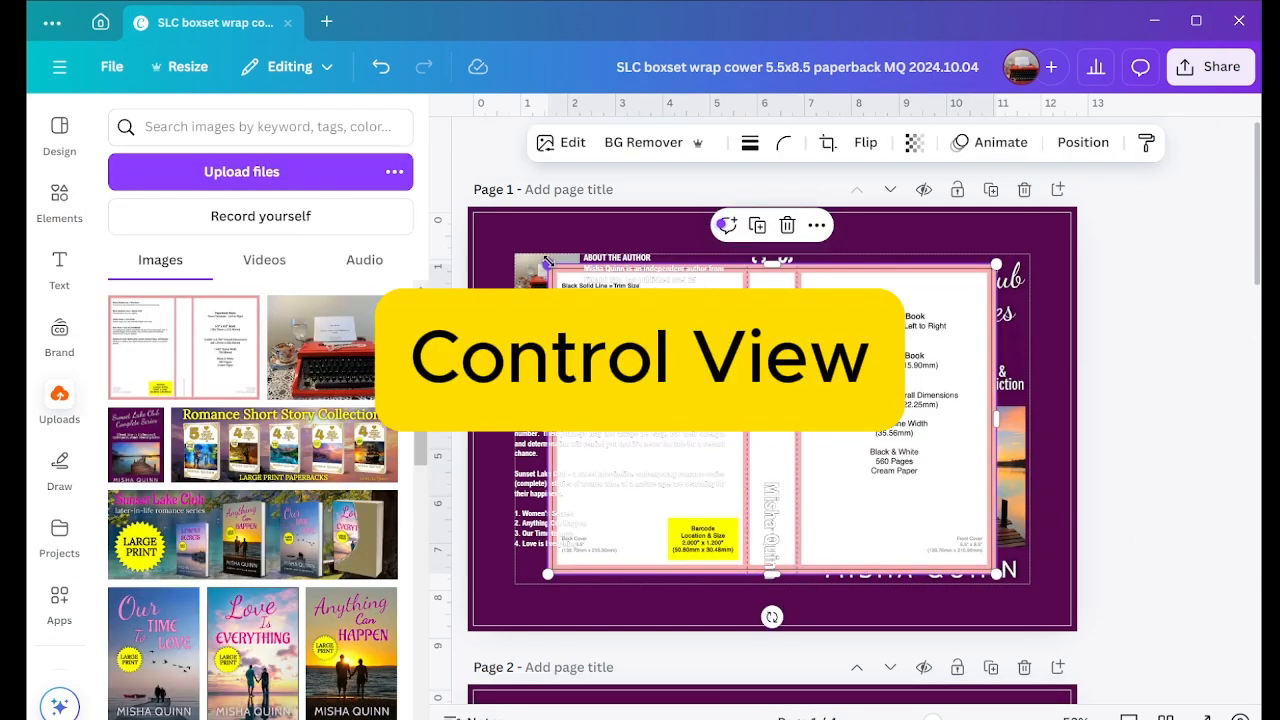
Step: Enlarge the paperback cover template image on page 1 until it covers the whole page
left_click_drag(547, 262, 466, 207)
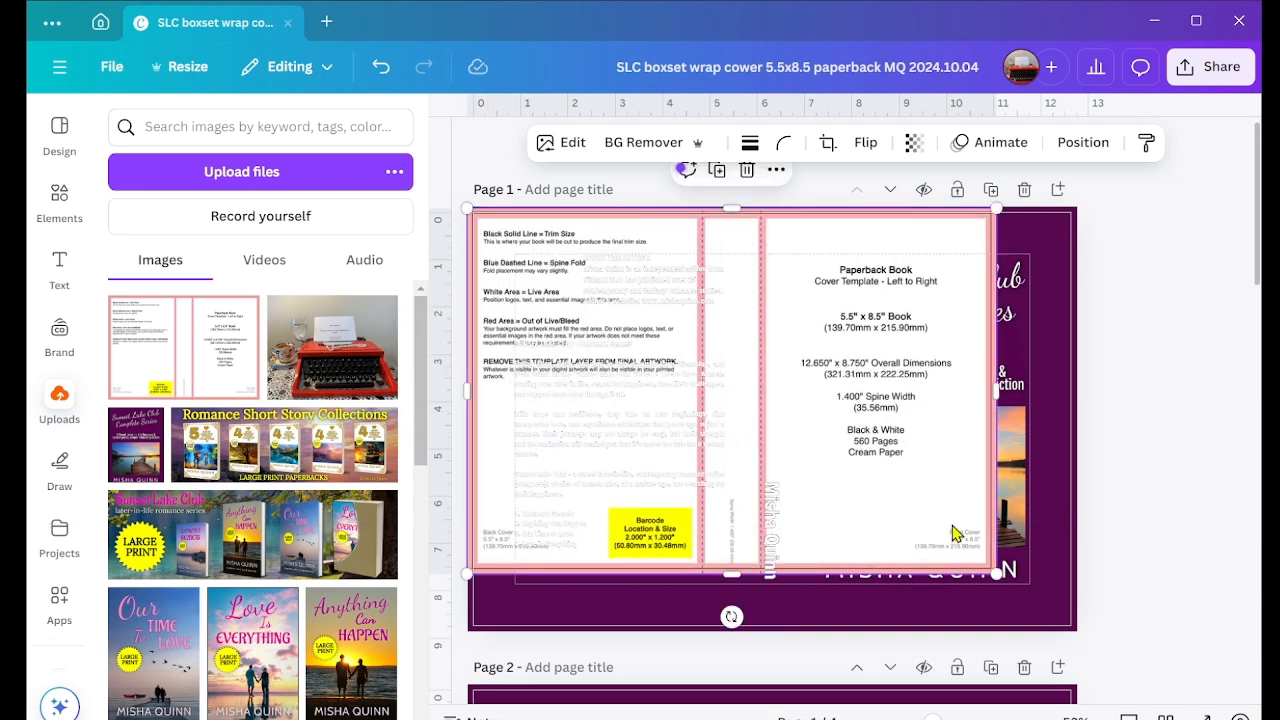
left_click_drag(992, 572, 1078, 631)
left_click(783, 544)
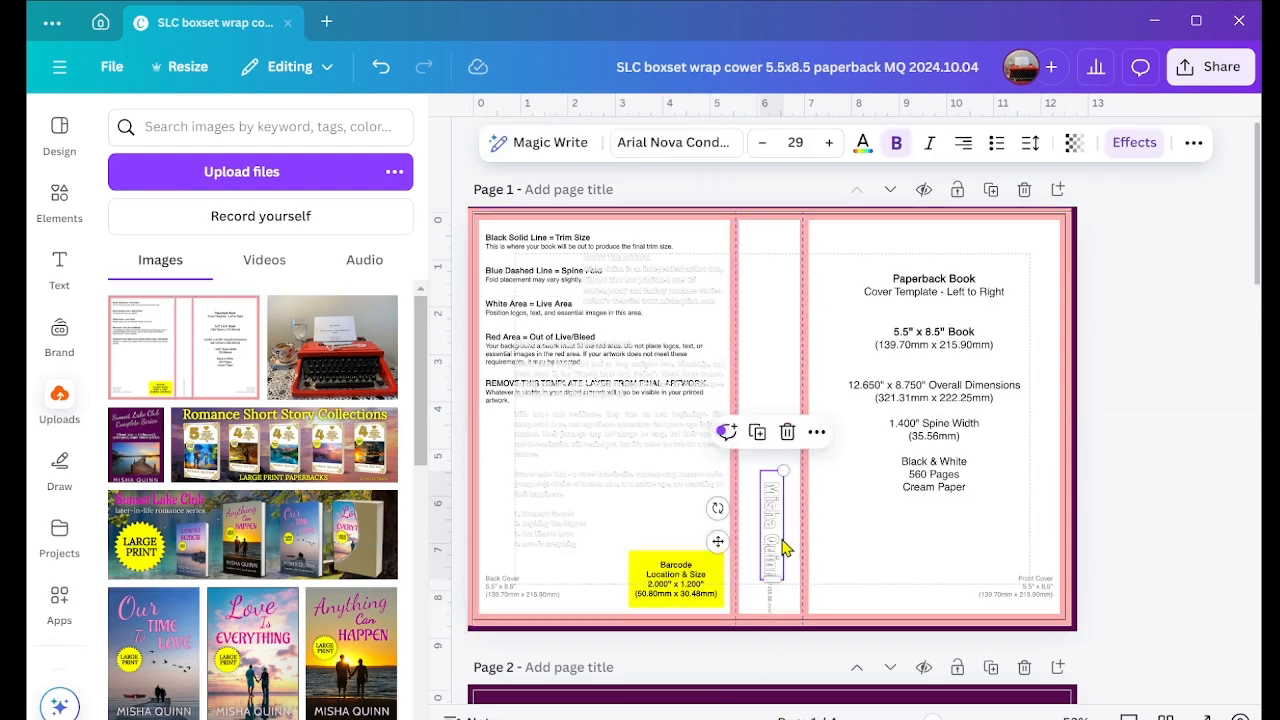
left_click(956, 527)
left_click_drag(772, 629, 772, 636)
left_click(1106, 516)
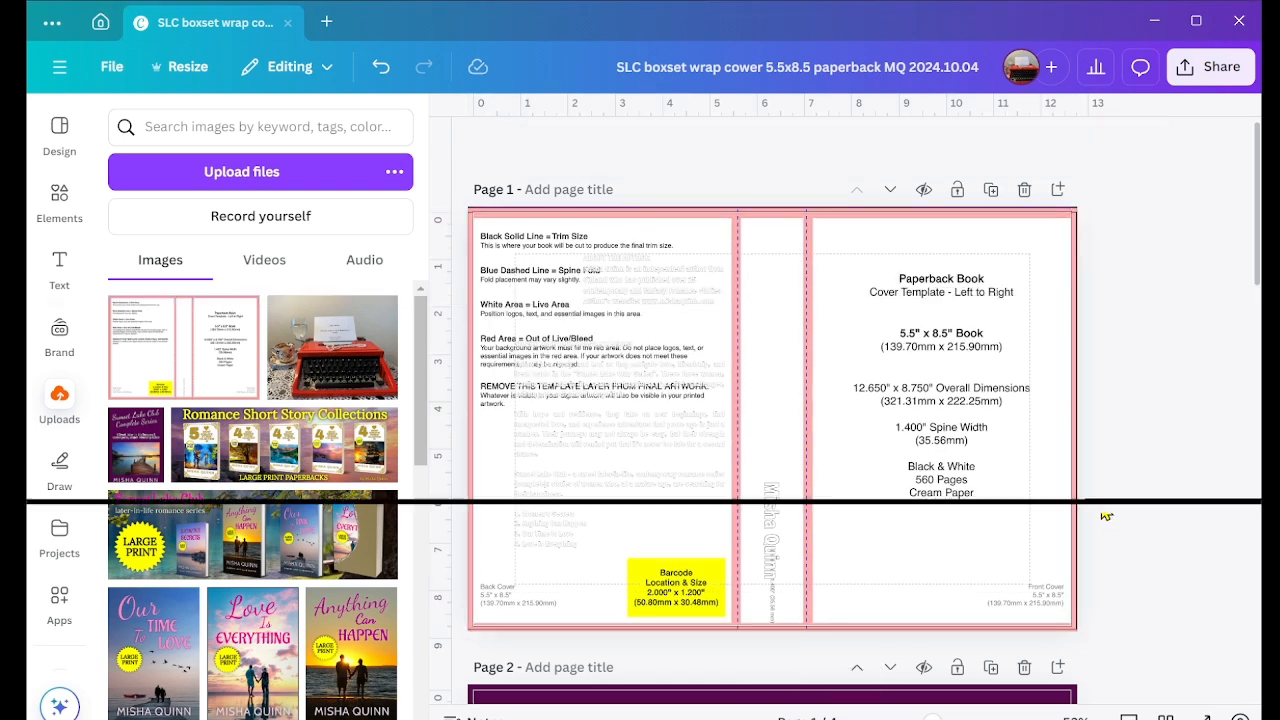
Step: Set the cover template's transparency to 22 to compare the cover layout with the template's fold lines and margins
left_click(772, 431)
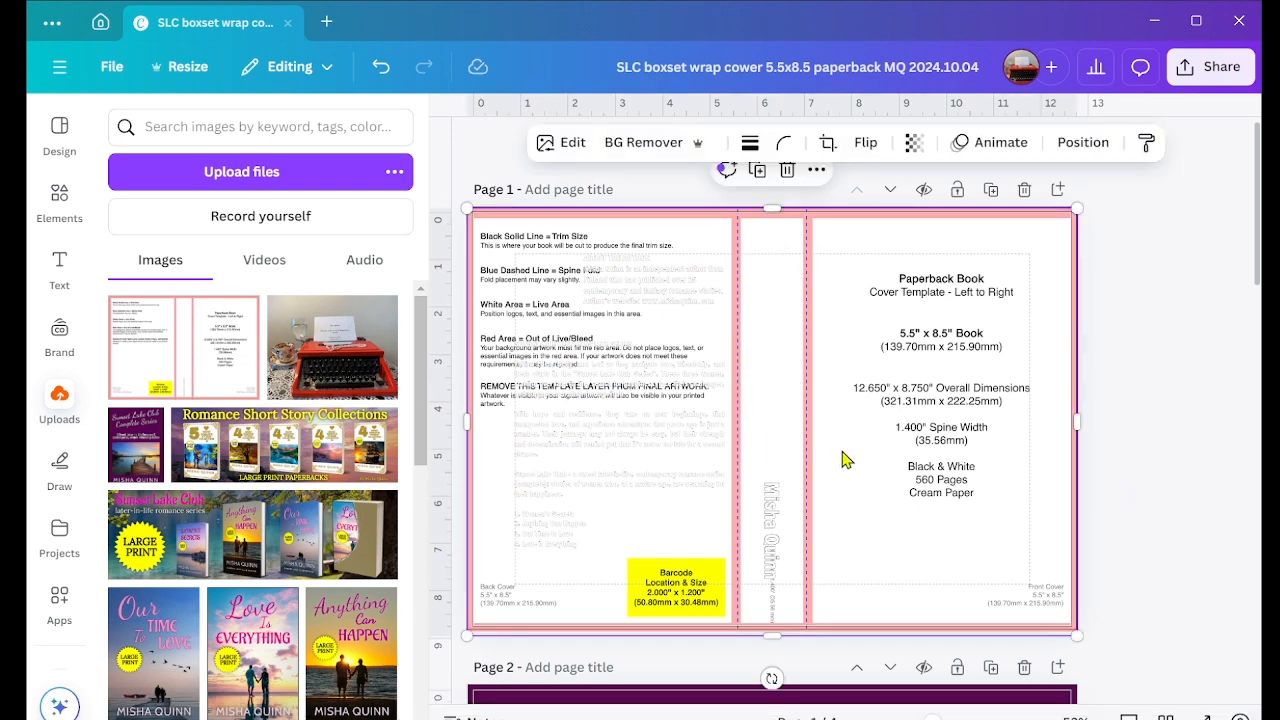
right_click(908, 607)
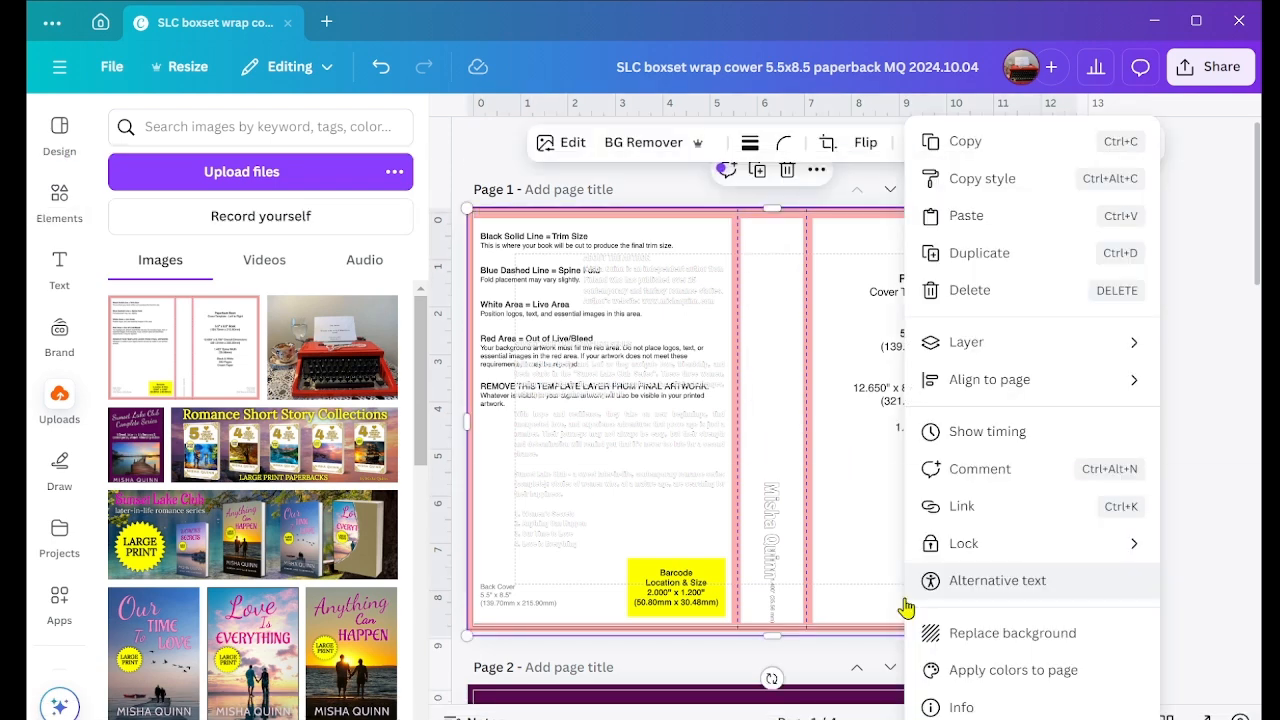
left_click(901, 604)
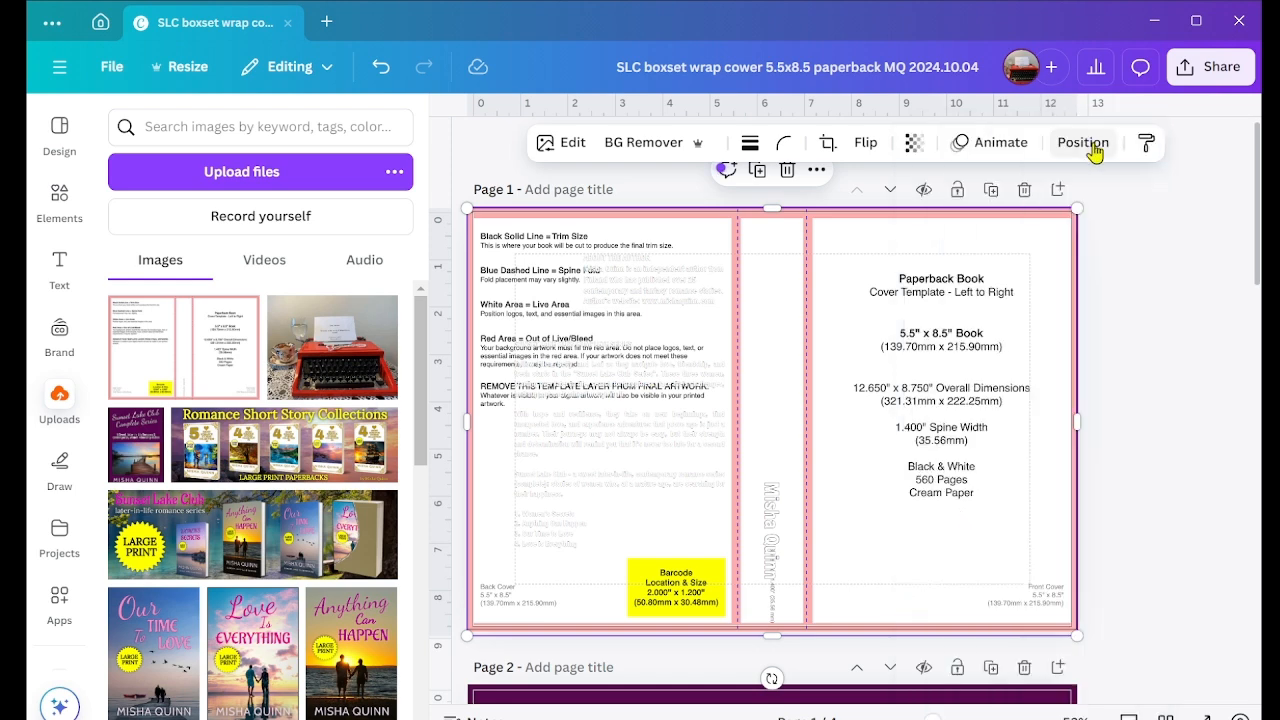
left_click(914, 142)
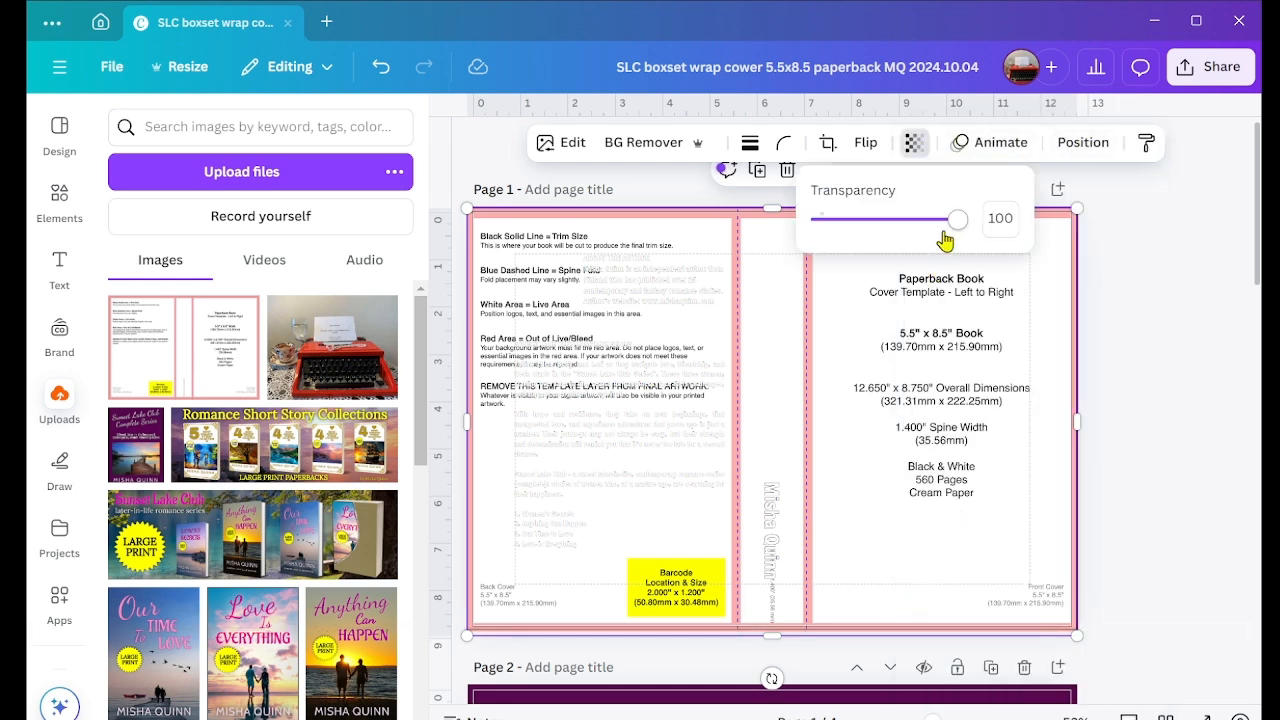
left_click_drag(944, 236, 850, 234)
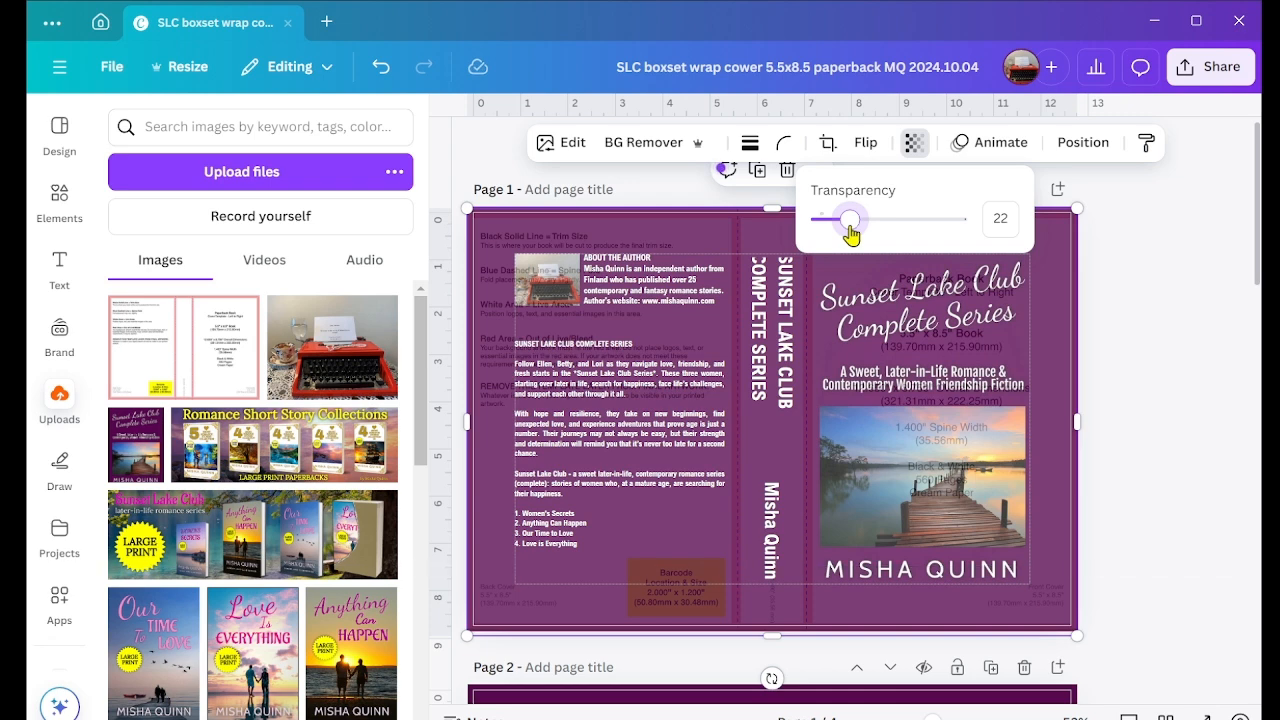
key("Escape")
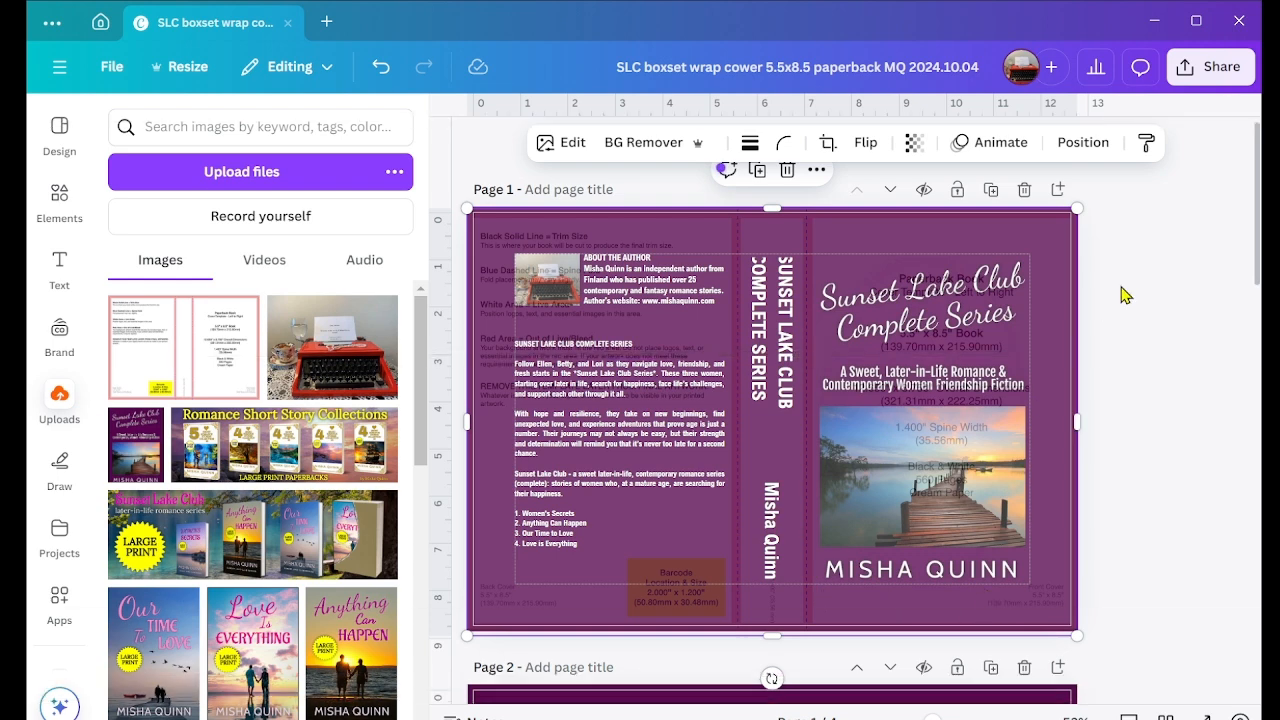
Step: Delete the semi-transparent cover template overlay from page 1
right_click(1036, 240)
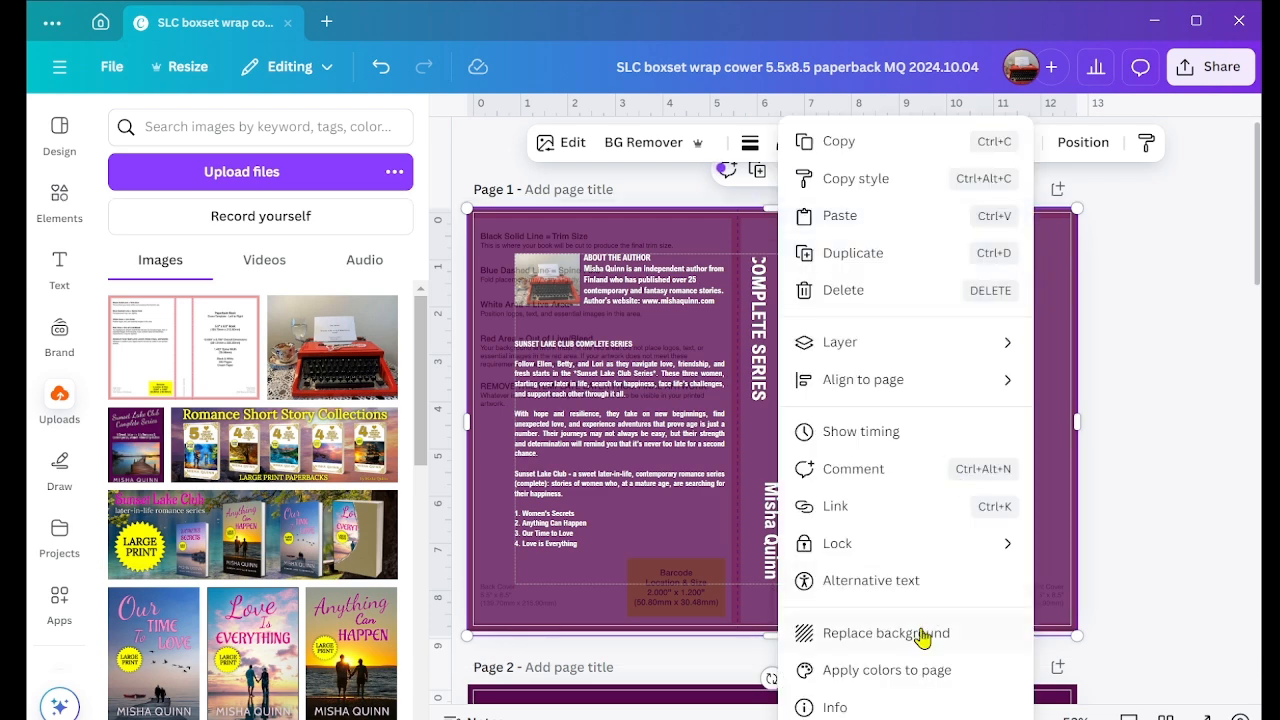
left_click(866, 300)
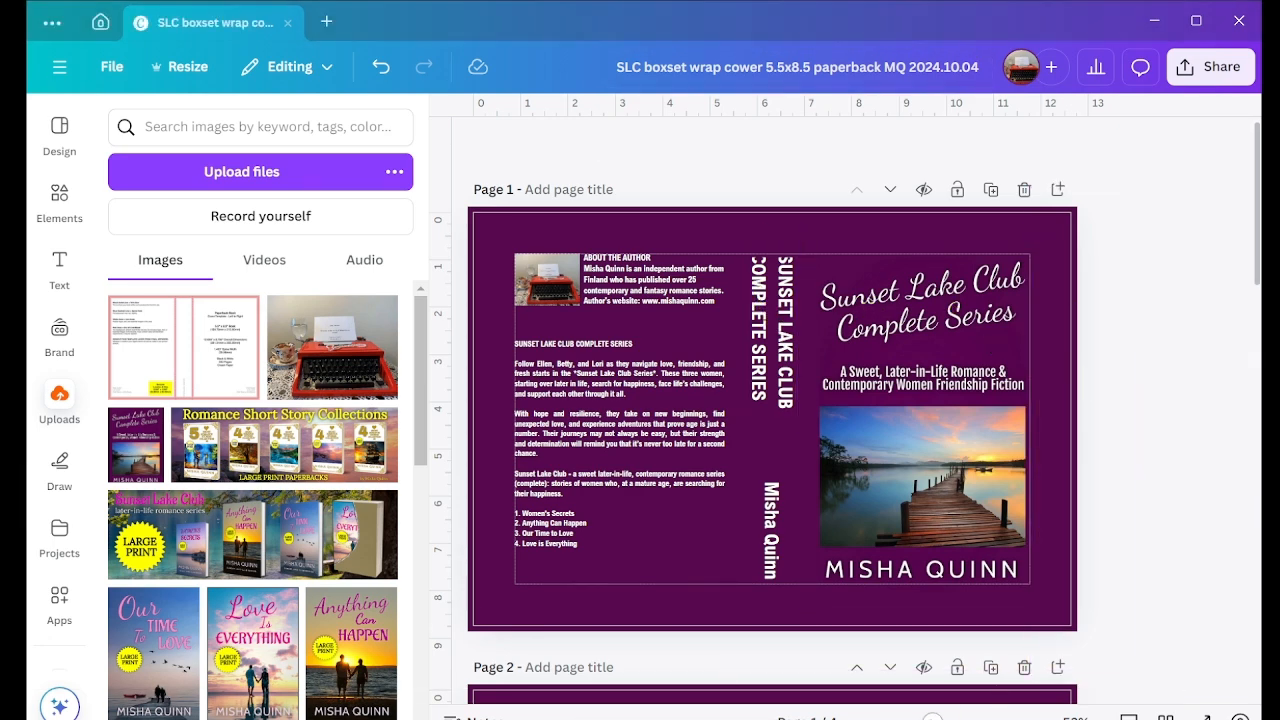
mouse_move(932, 718)
left_mouse_down()
mouse_move(890, 718)
mouse_move(915, 718)
left_mouse_up()
scroll(955, 565, "up", 2)
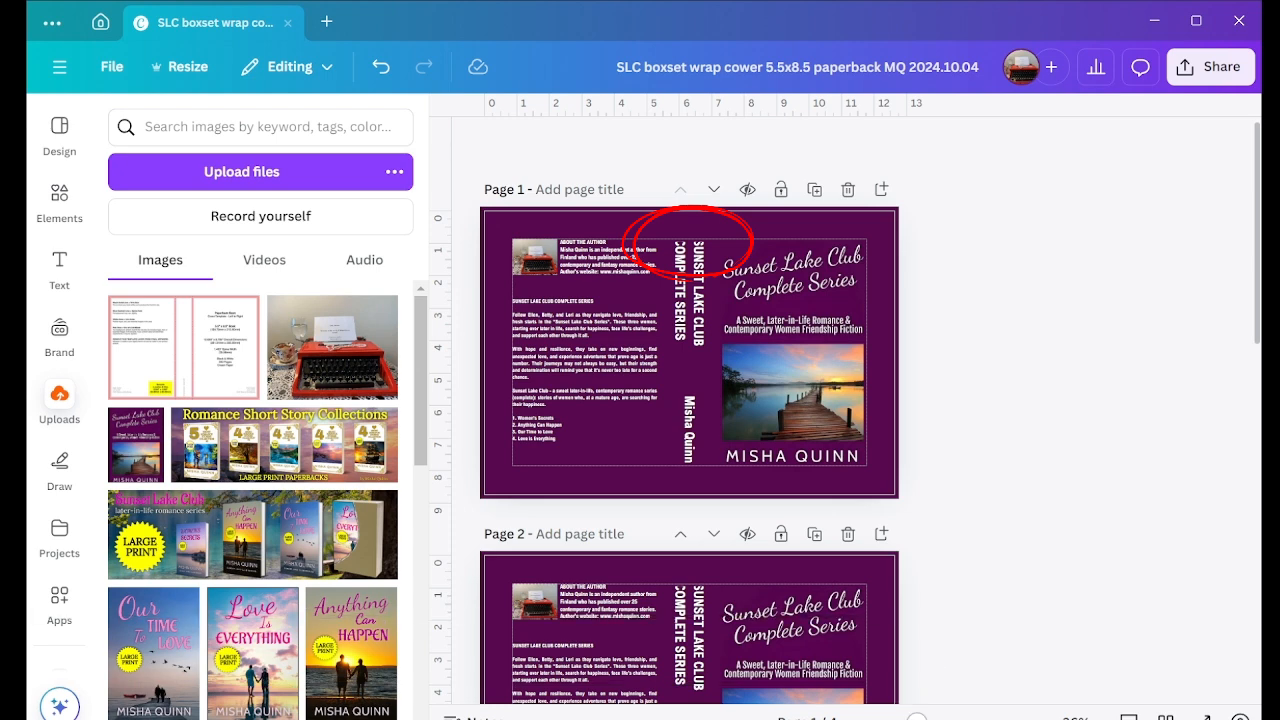
Step: Nudge the purple rectangle above the spine title on page 1 slightly upward, near the upper safety margin
left_click_drag(917, 718, 930, 718)
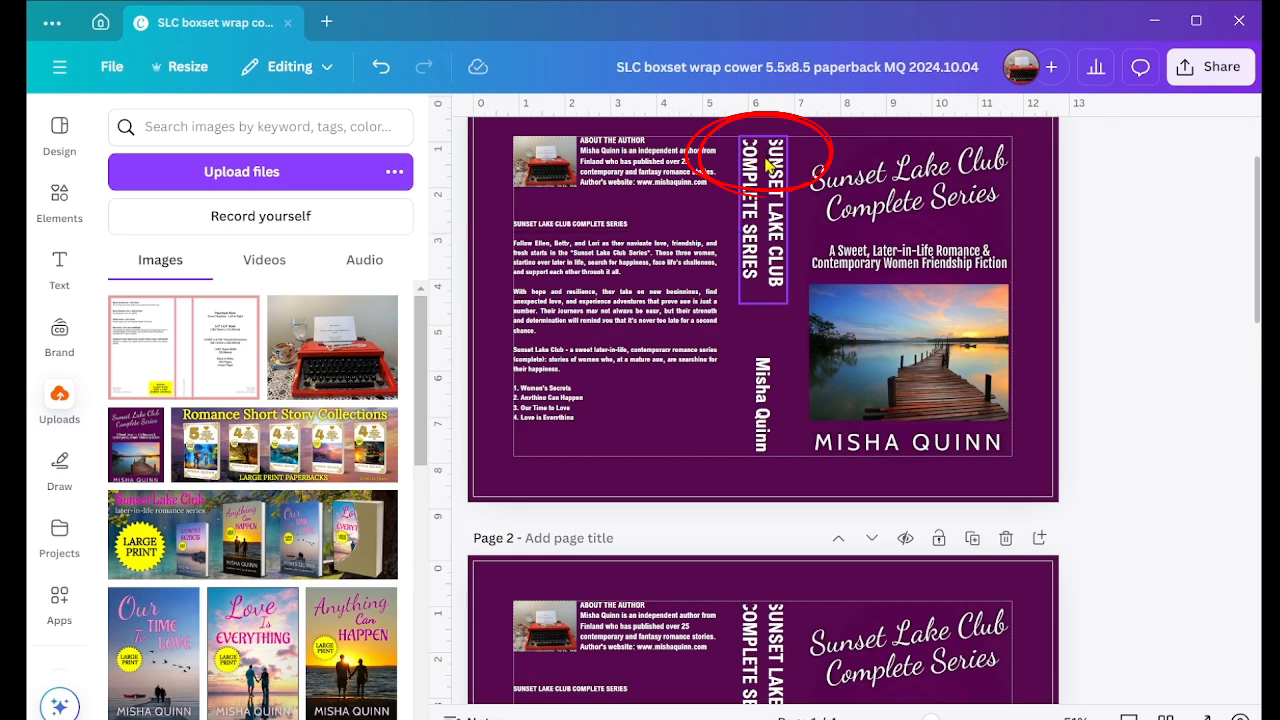
left_click(849, 134)
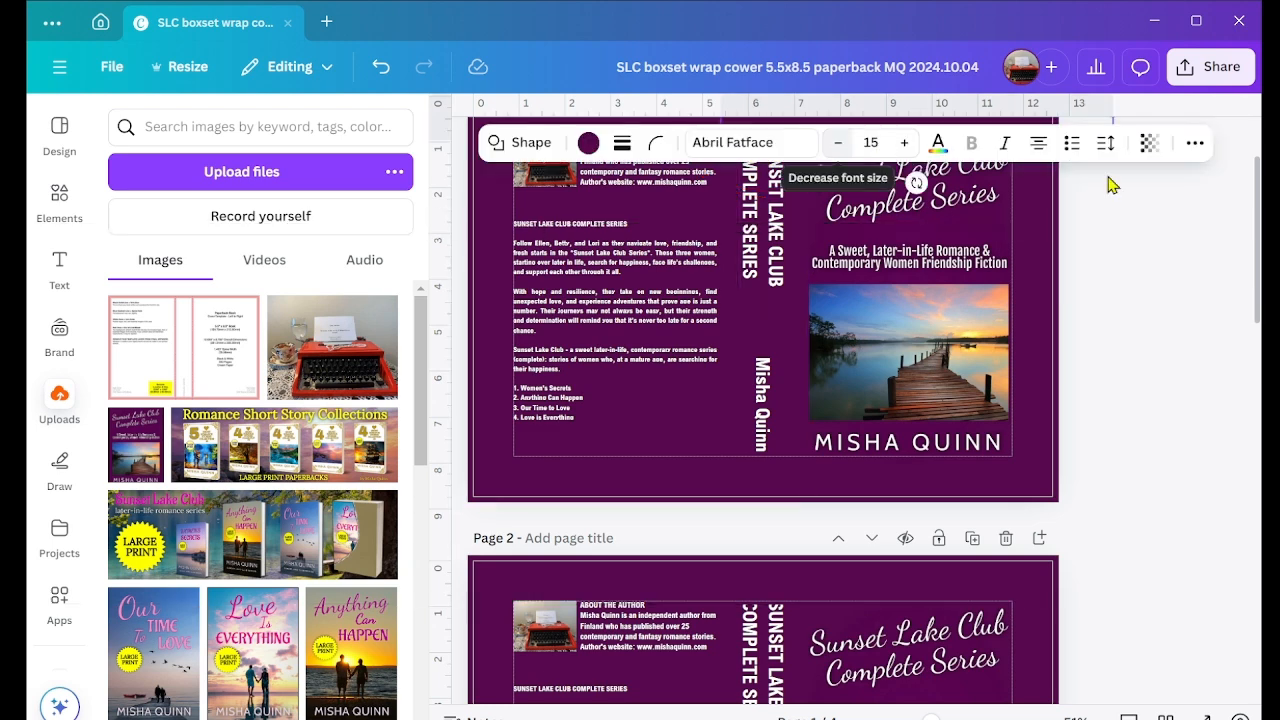
left_click(1100, 280)
scroll(1093, 330, "up", 2)
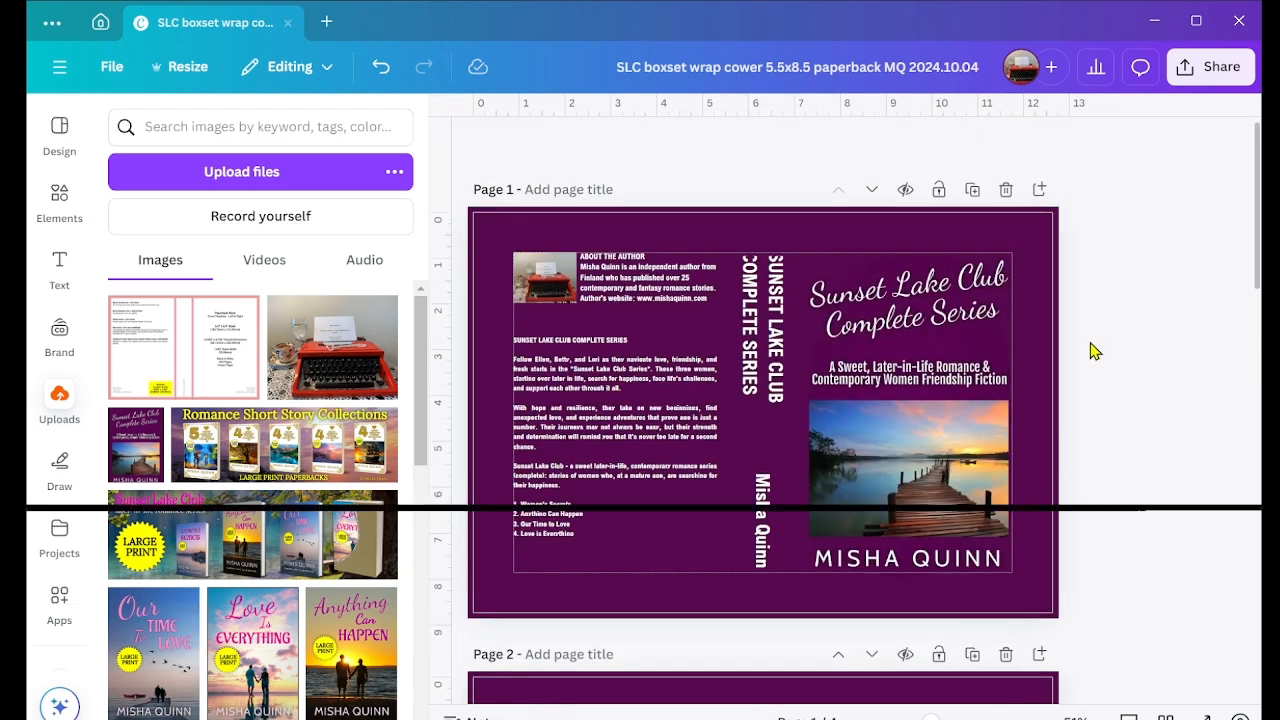
left_click(937, 245)
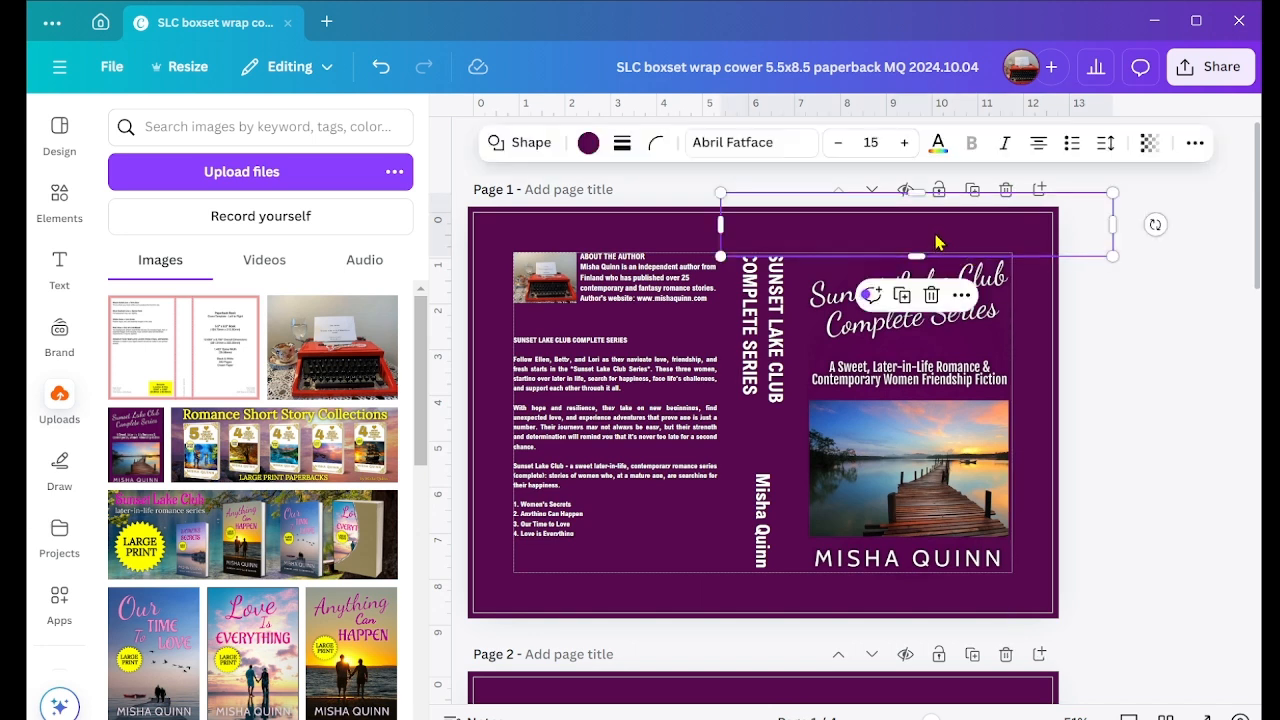
left_click_drag(937, 242, 934, 232)
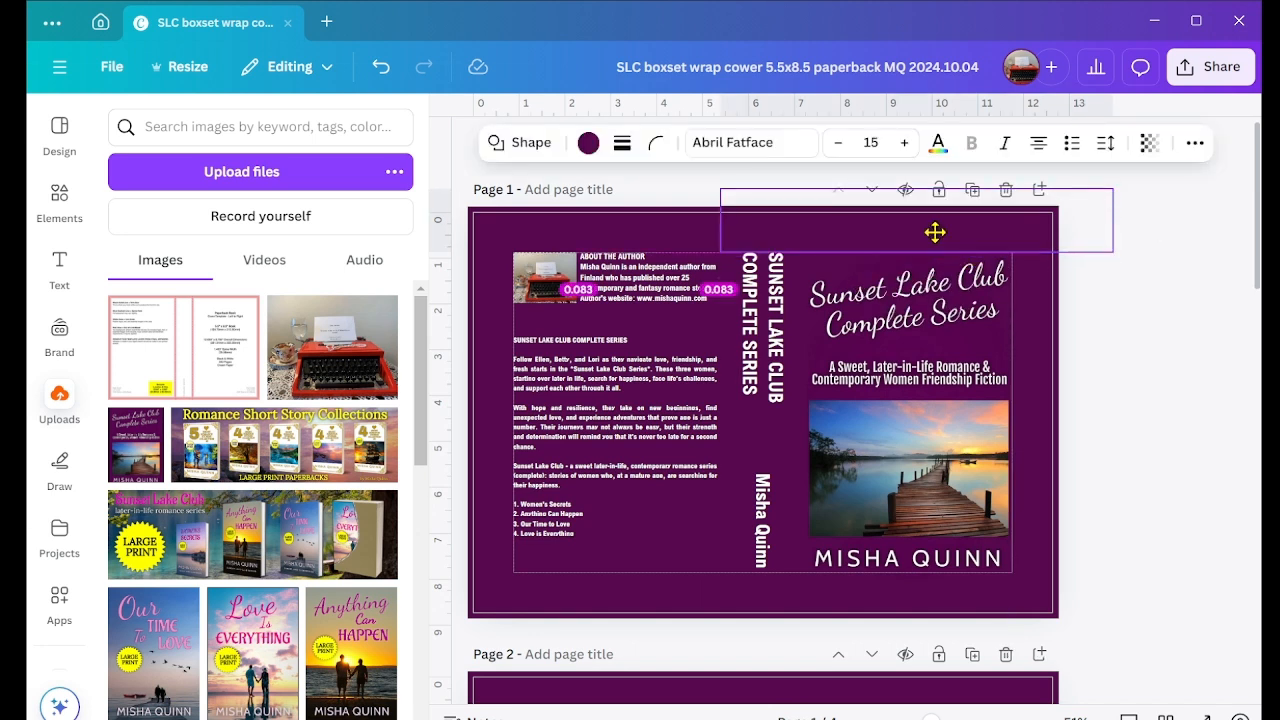
left_click_drag(934, 232, 933, 236)
Step: Bring the spine title forward in the layer order so it sits in front of the purple rectangle on page 1
left_click(762, 330)
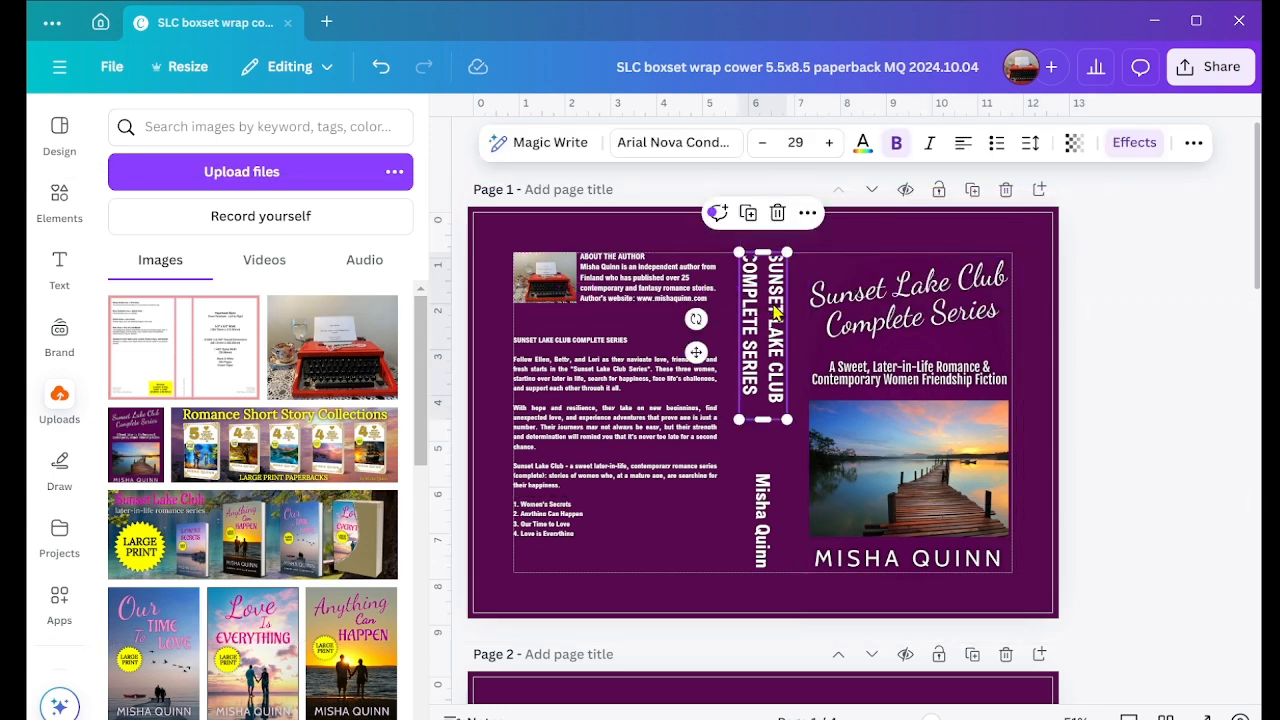
left_click(1192, 143)
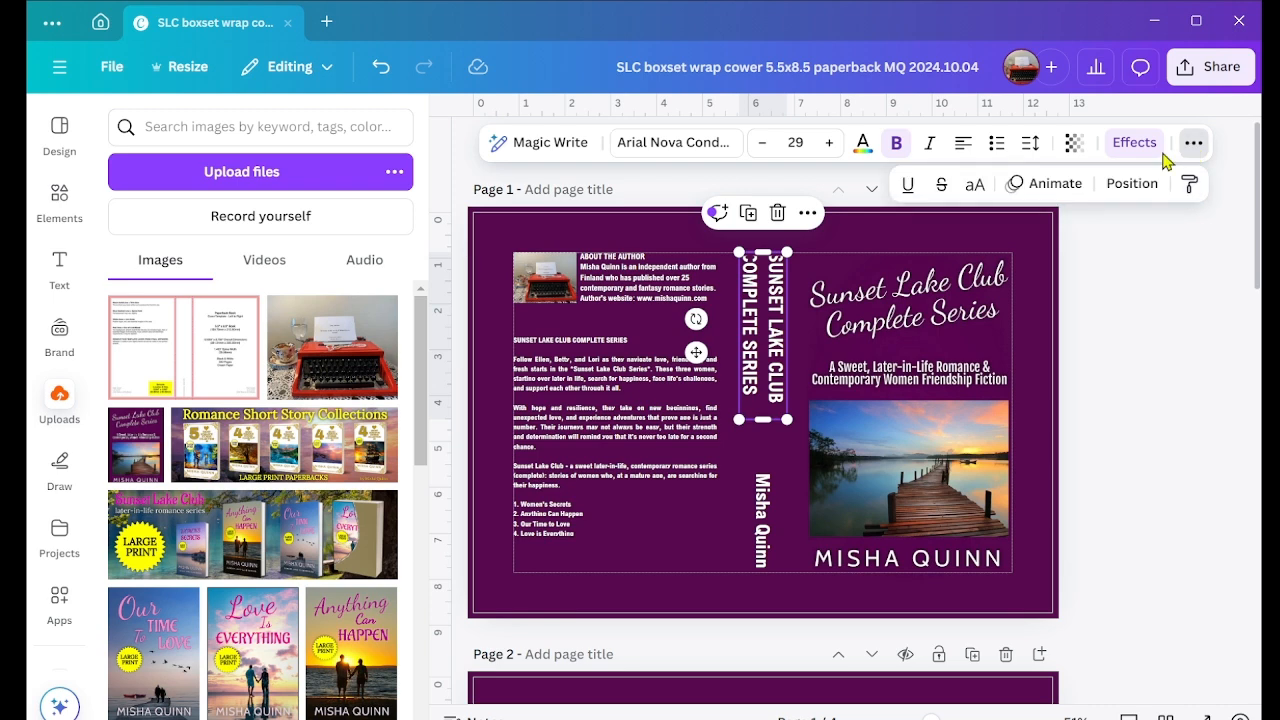
left_click(1132, 186)
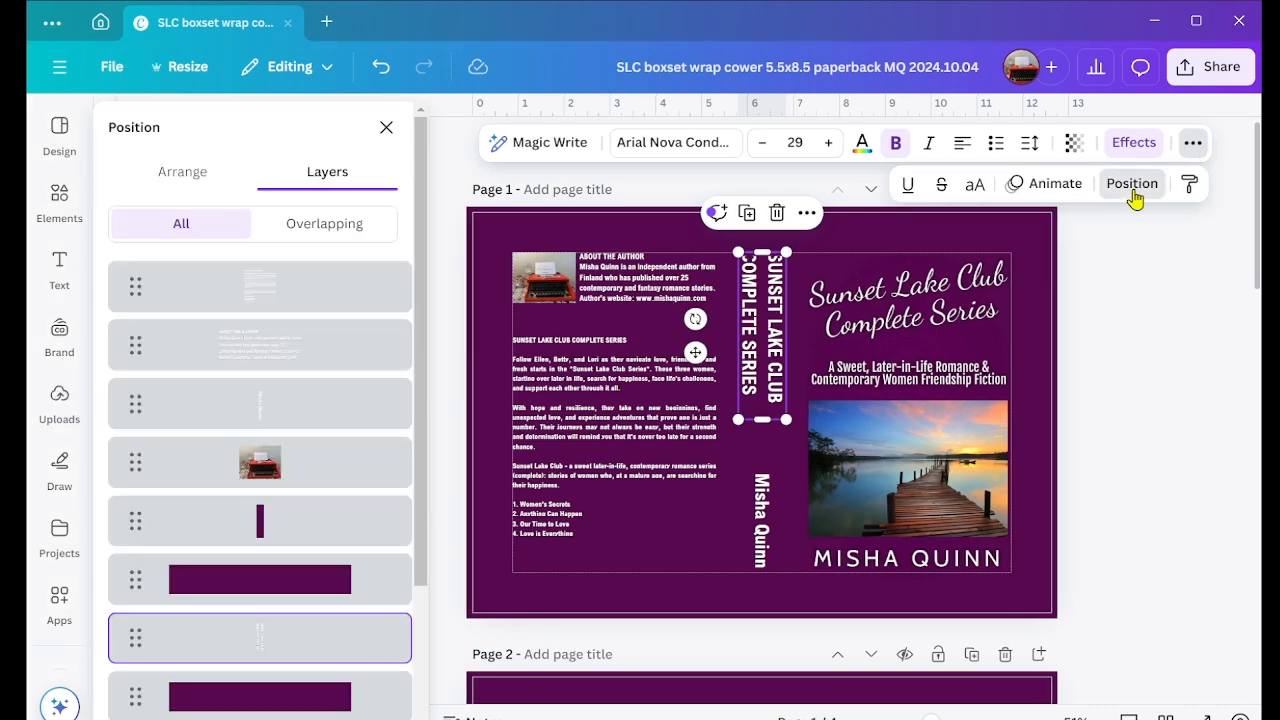
left_click(184, 176)
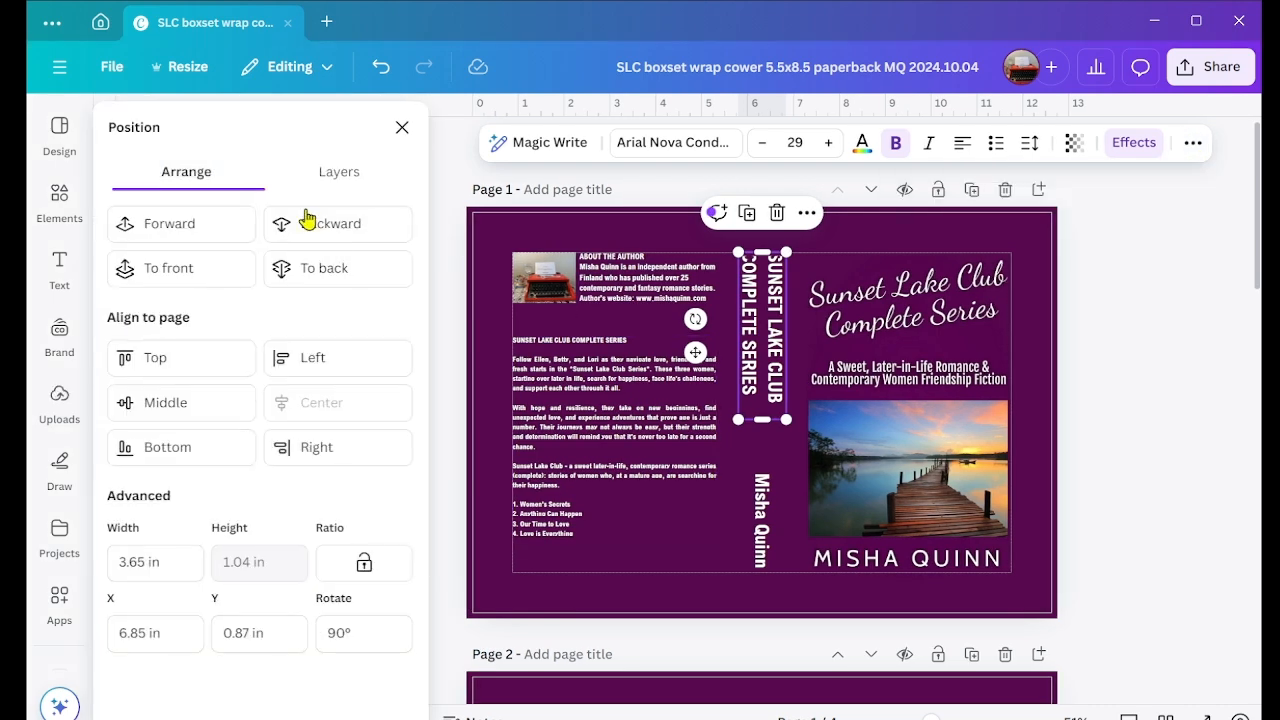
left_click(184, 224)
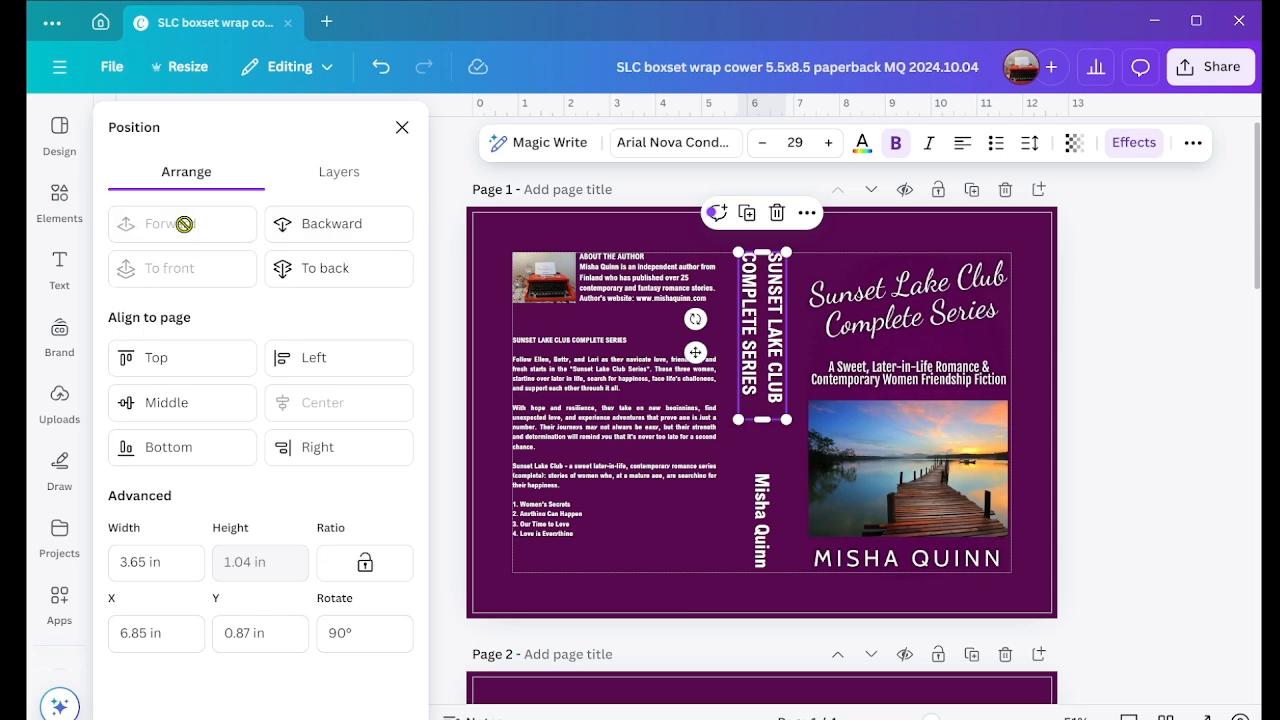
left_click(1081, 338)
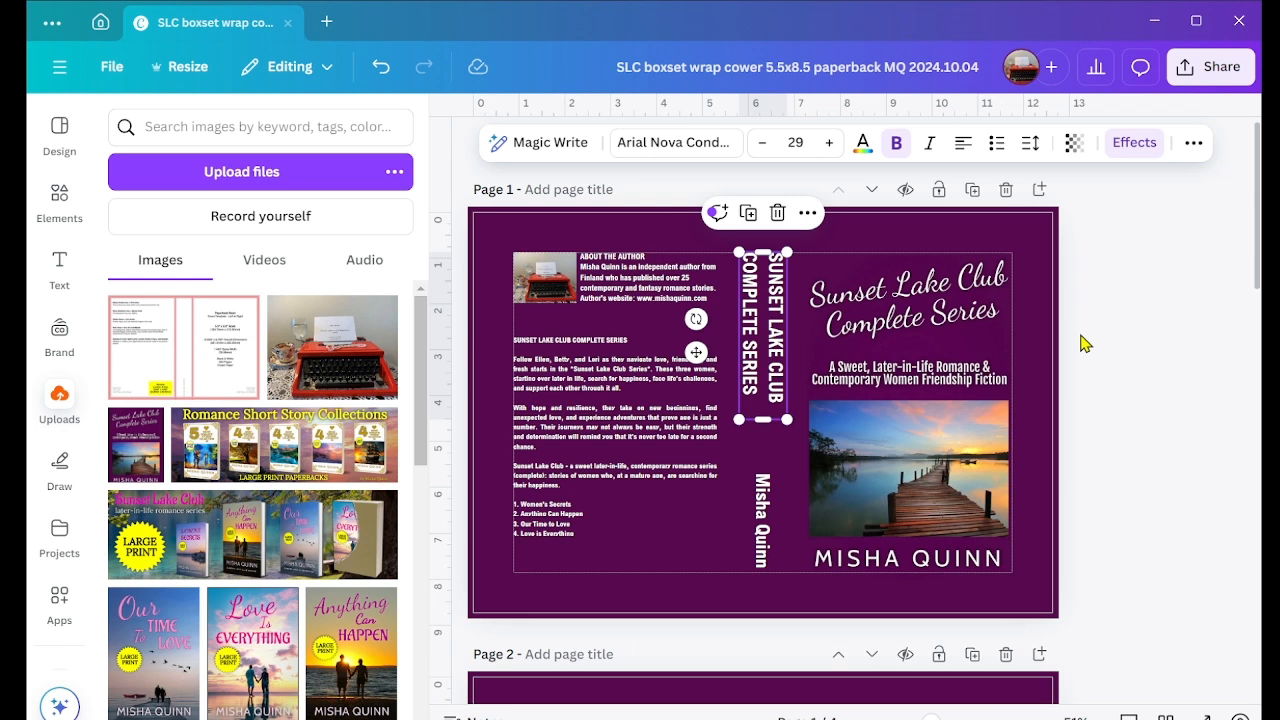
Step: Lock page 1 so that only replacing content is allowed
left_click(1085, 343)
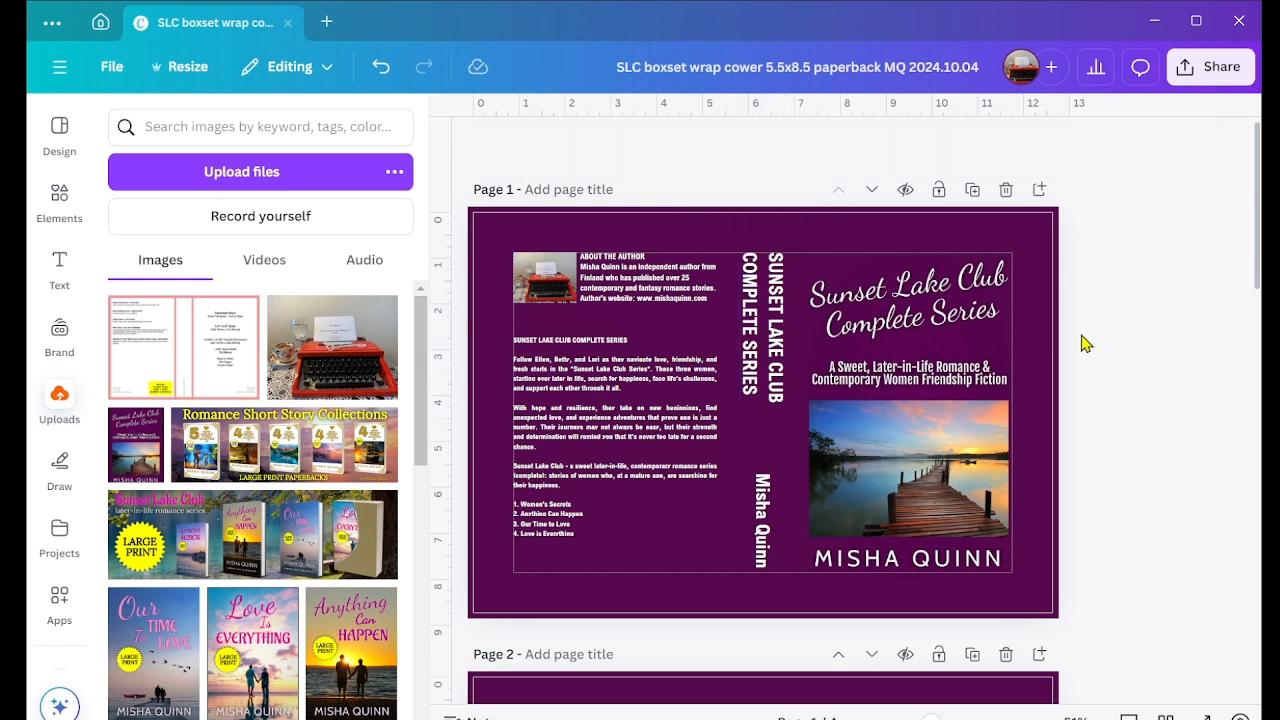
left_click(939, 192)
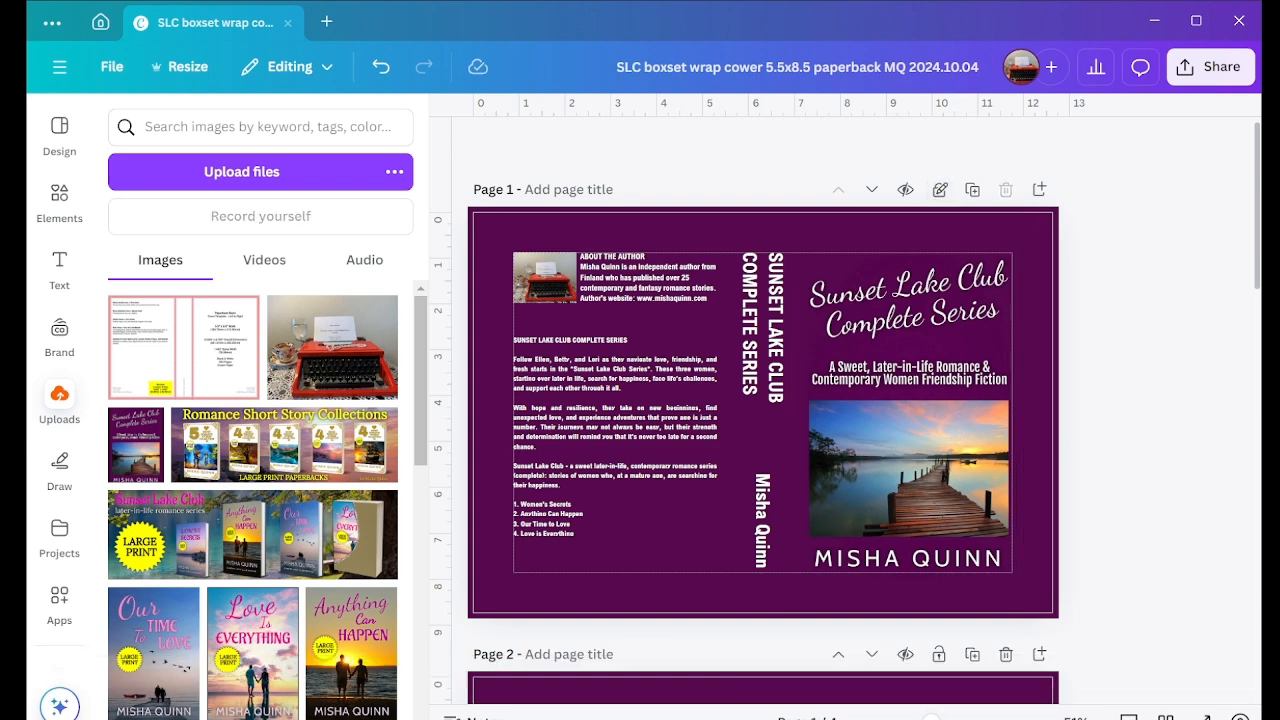
Step: Open the design's download options and set the file type to PDF Print
left_click(1210, 70)
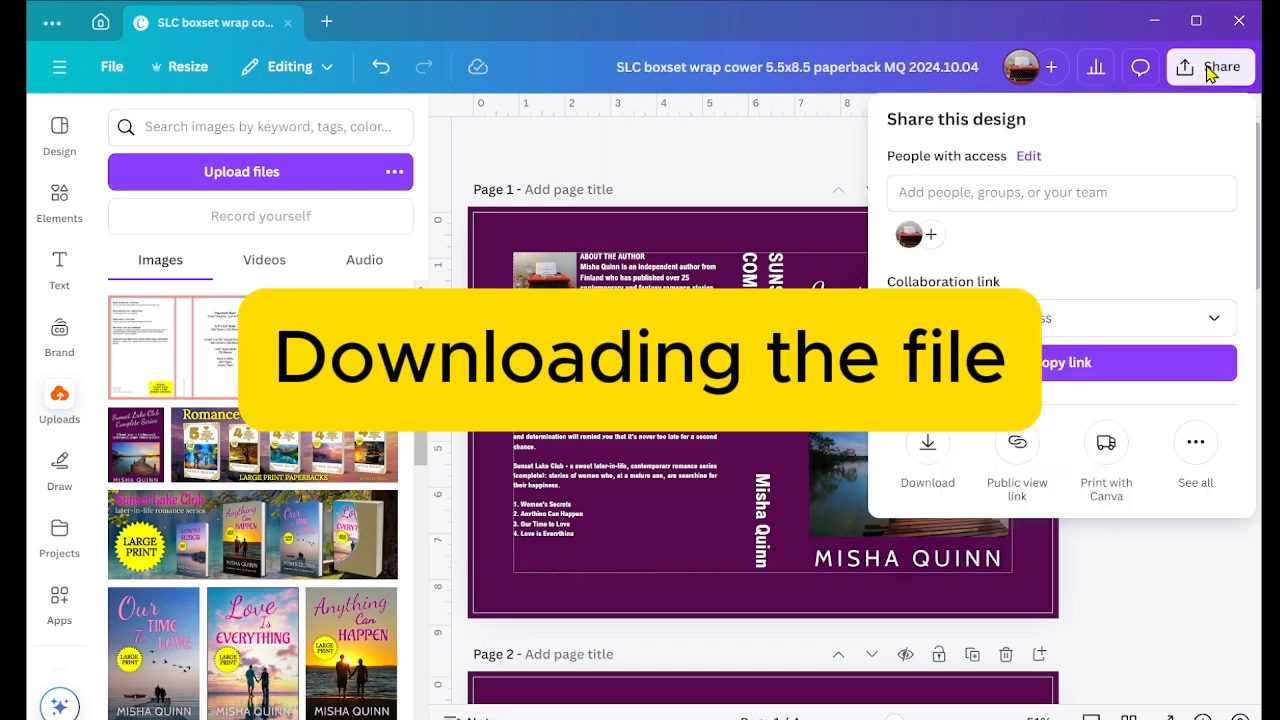
left_click(928, 444)
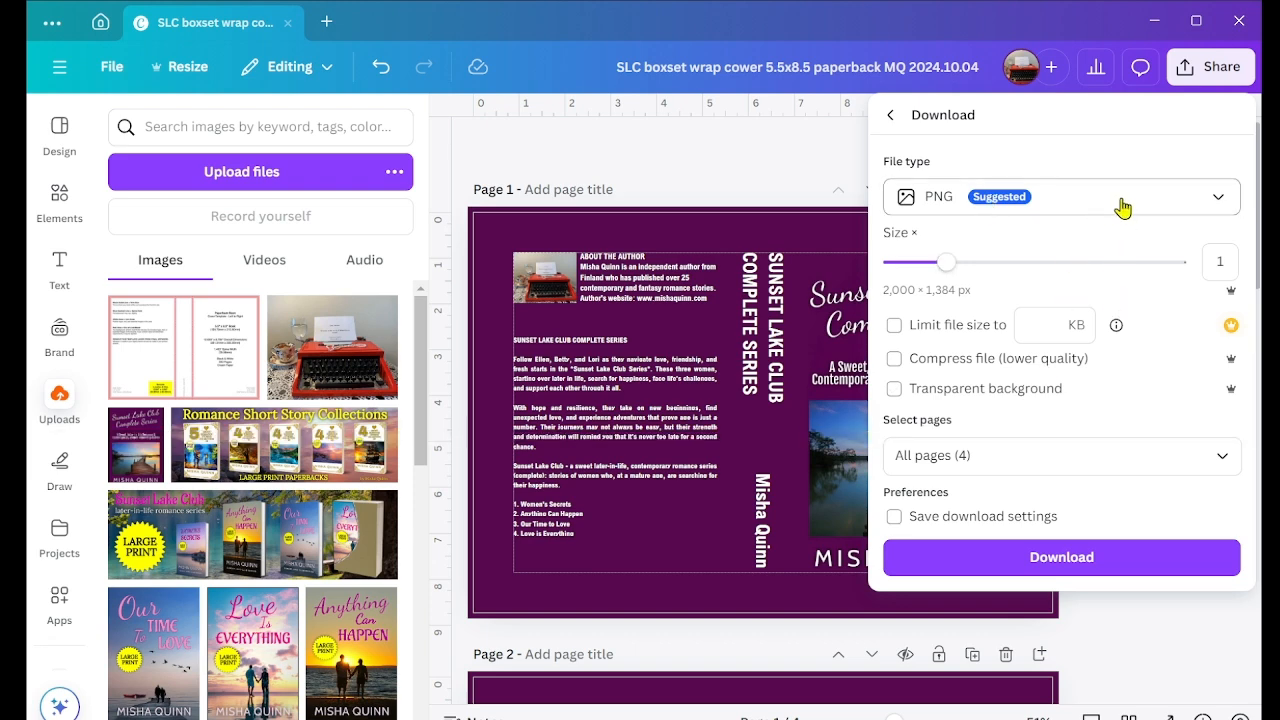
left_click(1082, 211)
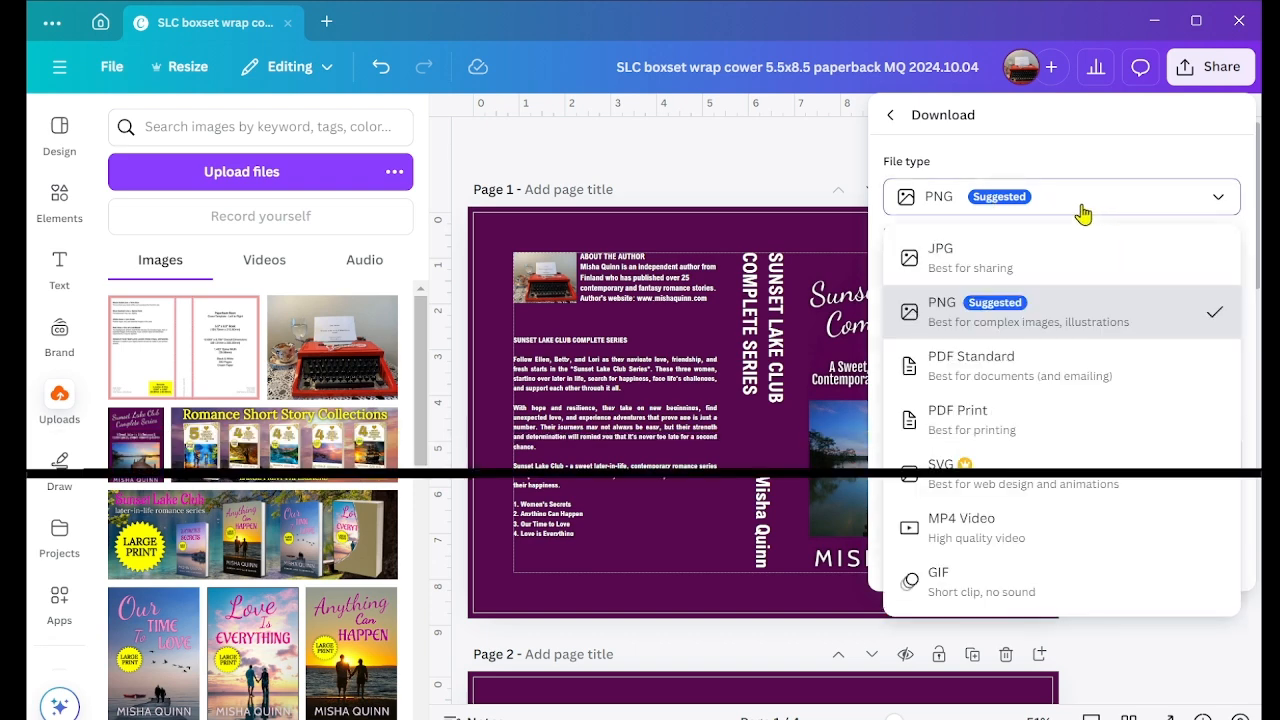
left_click(1015, 418)
Step: Limit the export to page 1 only and start downloading the PDF
left_click(1222, 364)
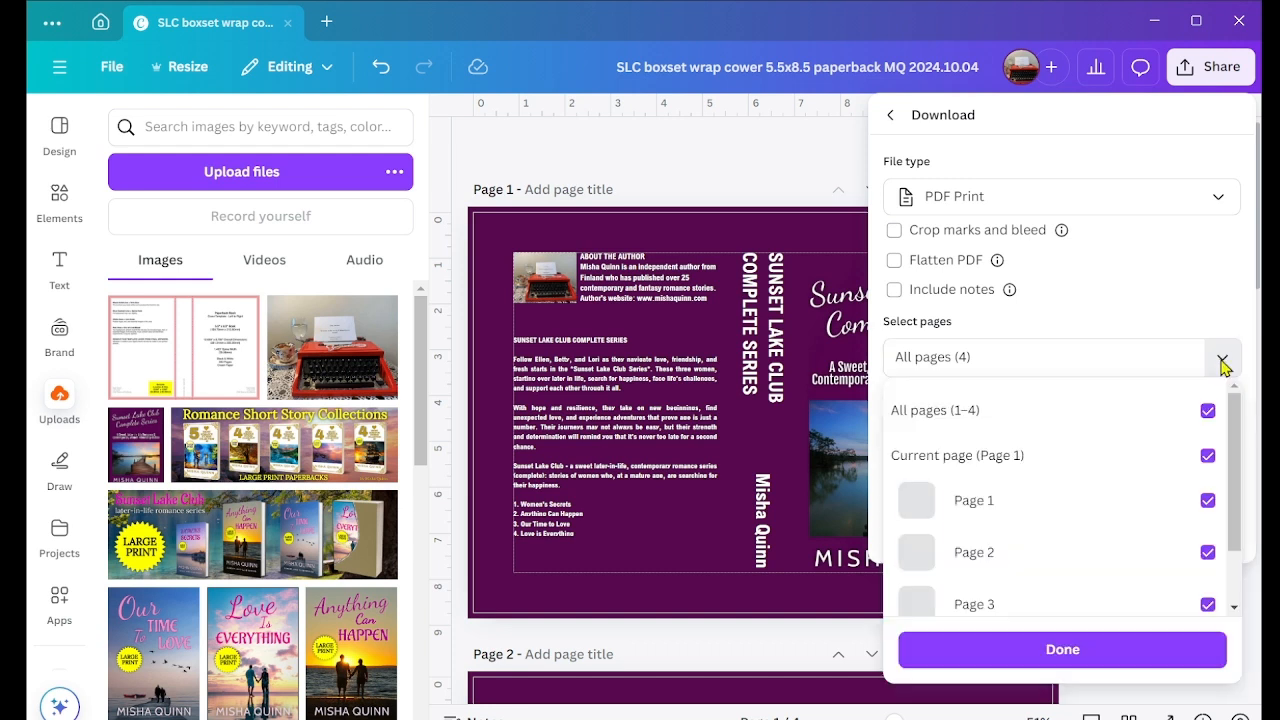
left_click(1208, 414)
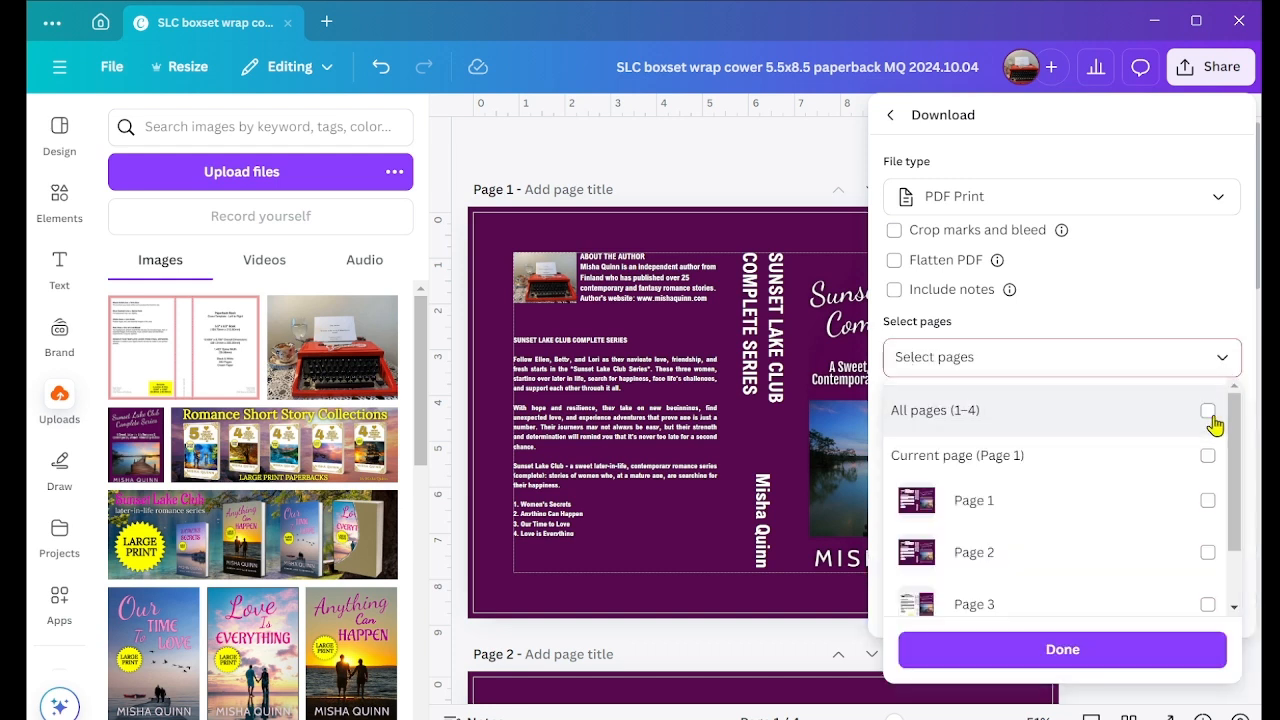
left_click(1208, 502)
left_click(1063, 650)
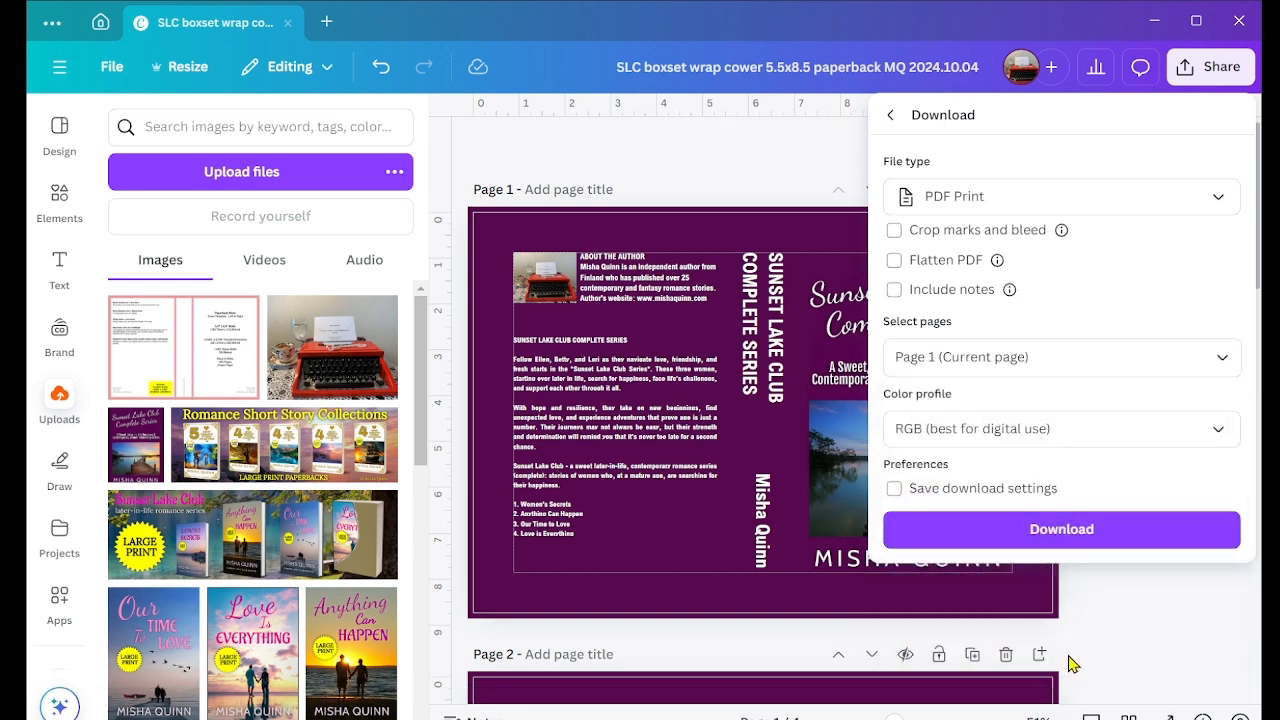
left_click(1070, 538)
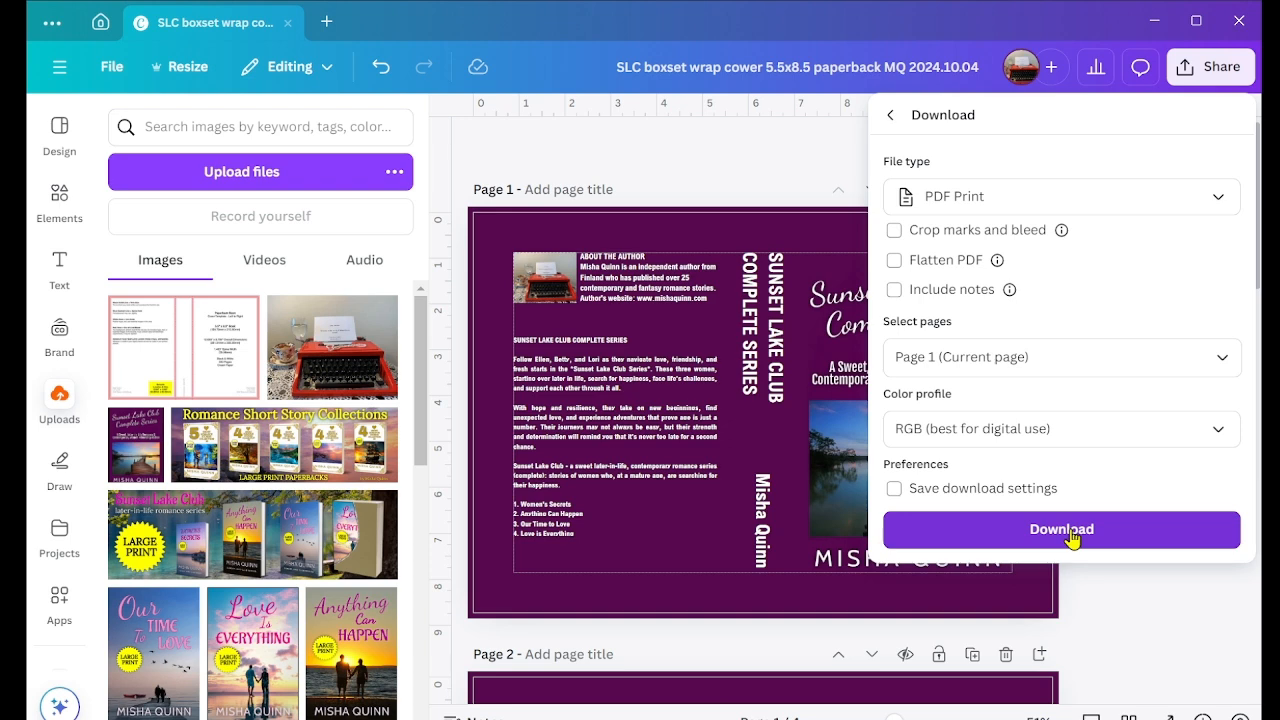
left_click(1070, 532)
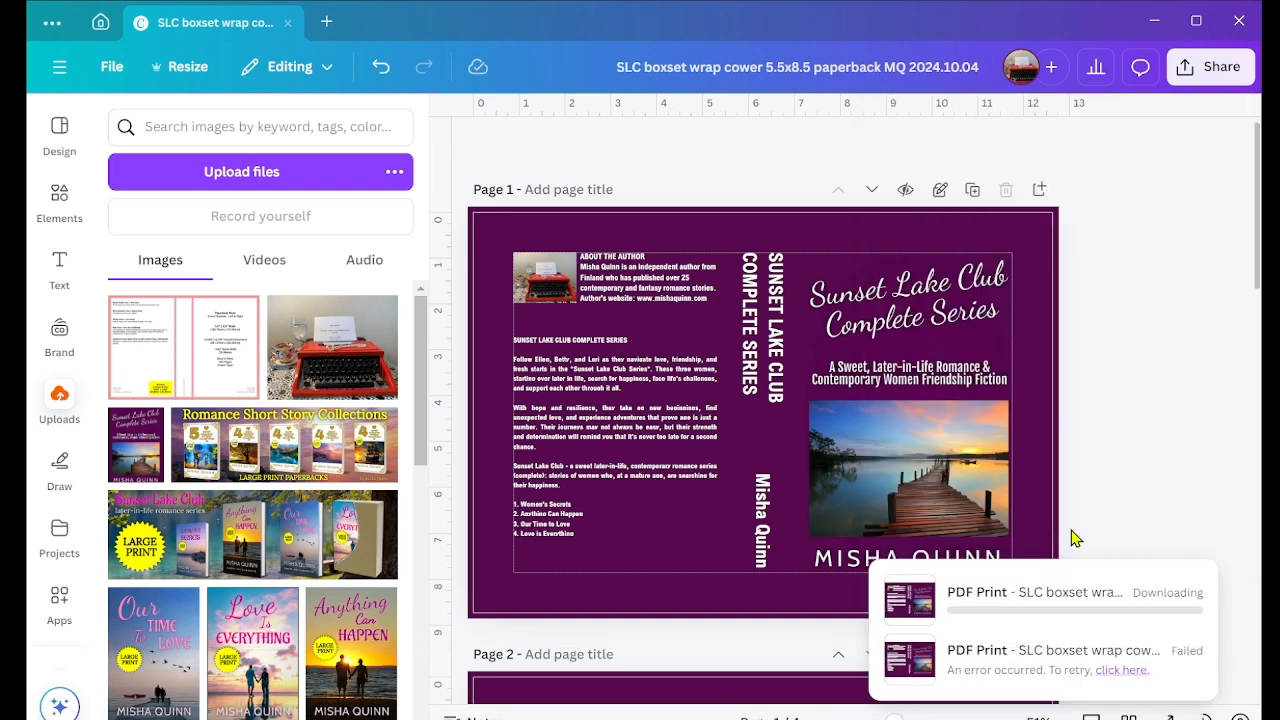